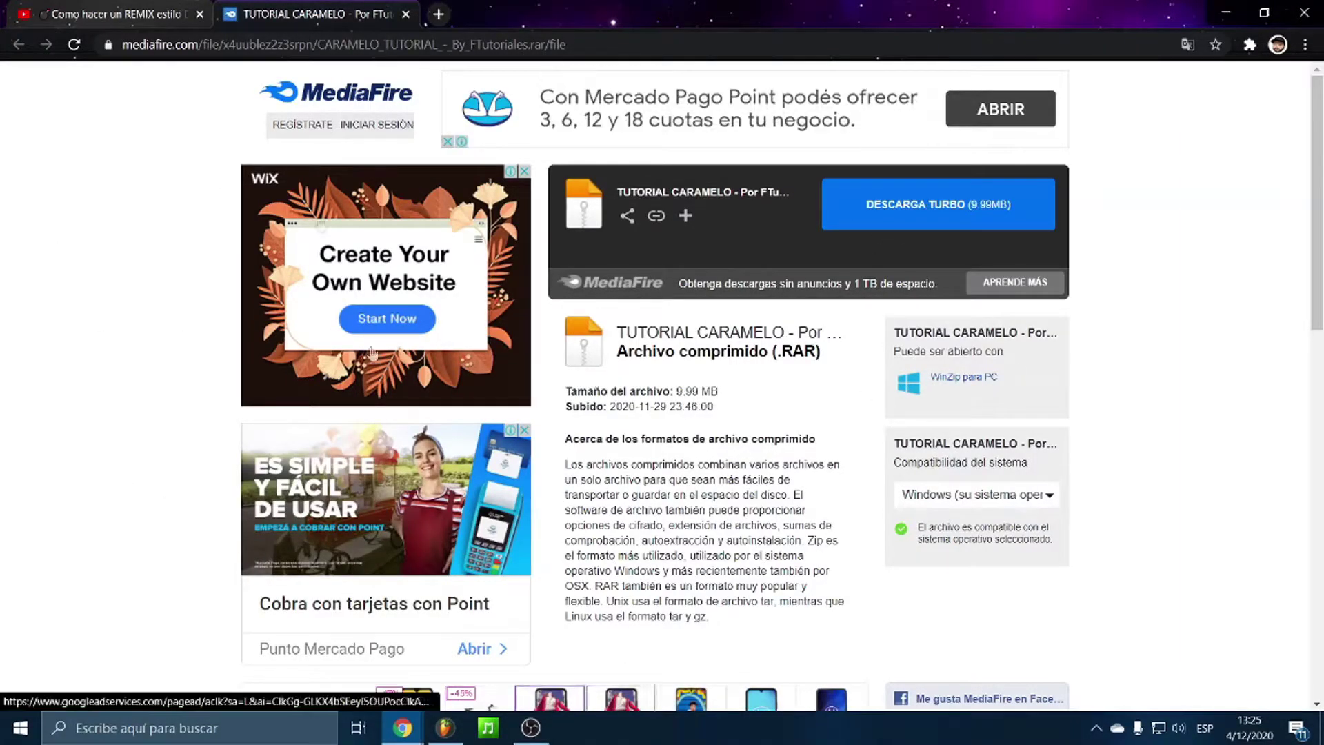
Close the MediaFire download page and open the PROYECTO link from the YouTube video description
click(406, 15)
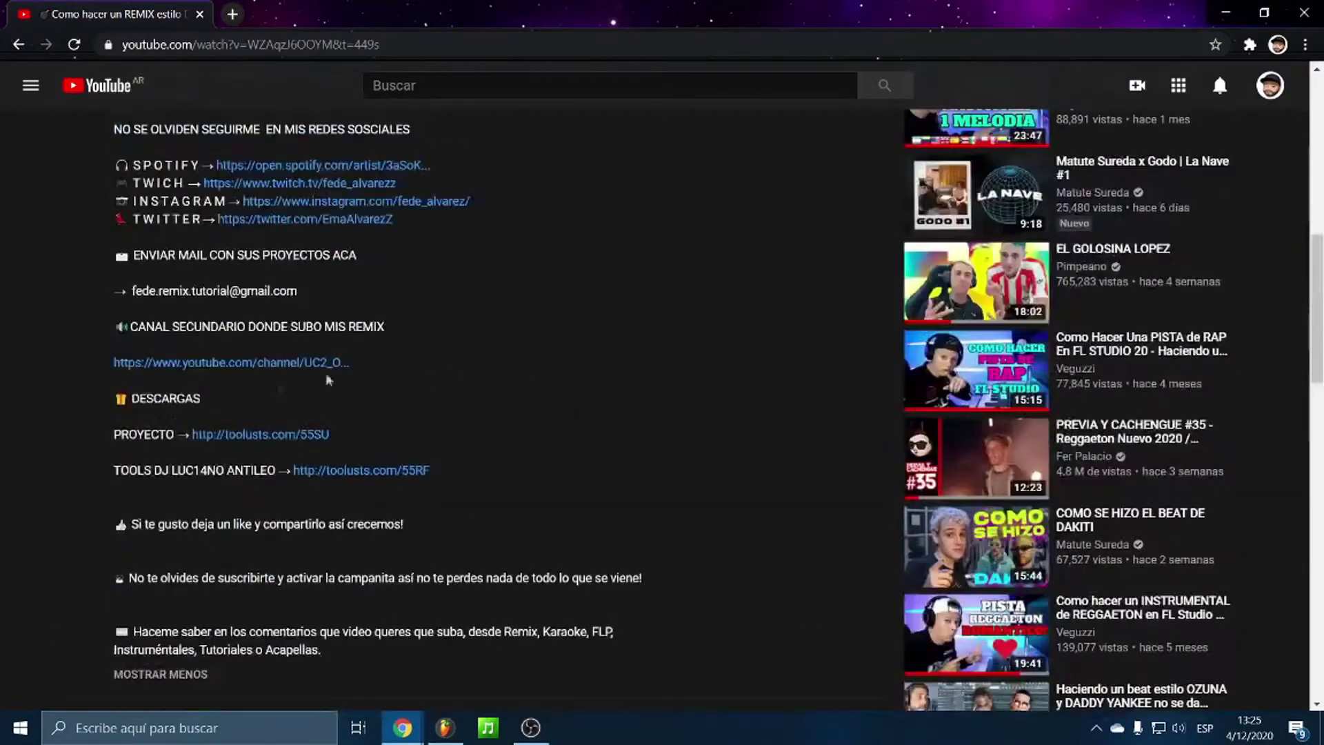
right_click(244, 439)
click(263, 446)
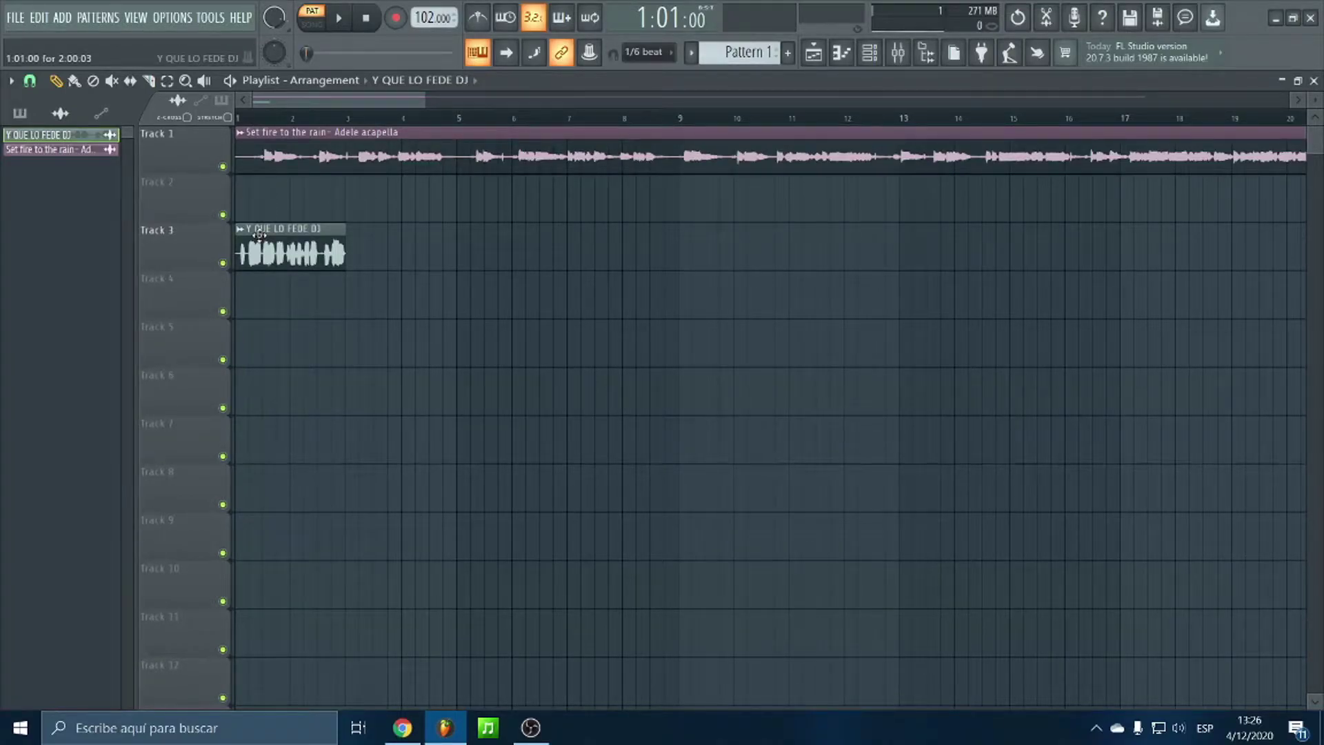
Place the Y QUE LO FEDE DJ clip on Track 5 starting at bar 5, replacing the misaligned copy
drag(260, 235, 478, 359)
click(11, 81)
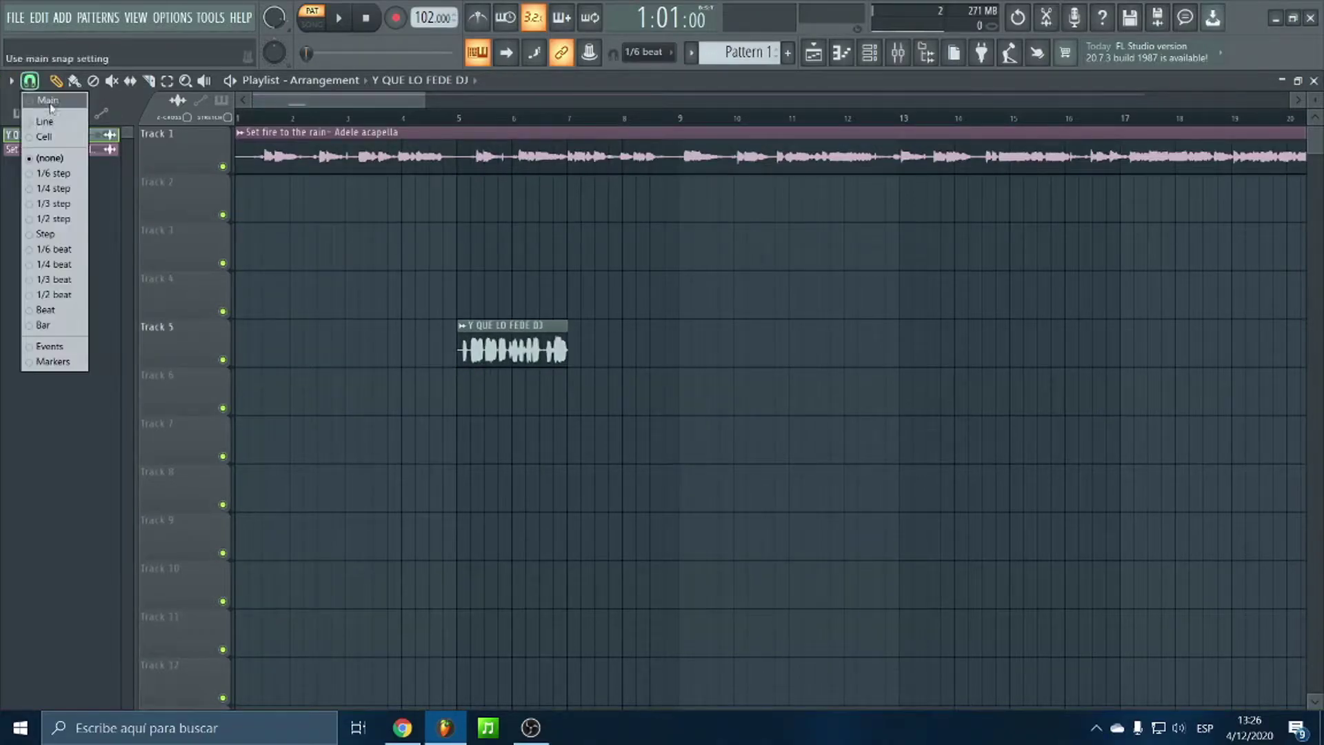
right_click(473, 344)
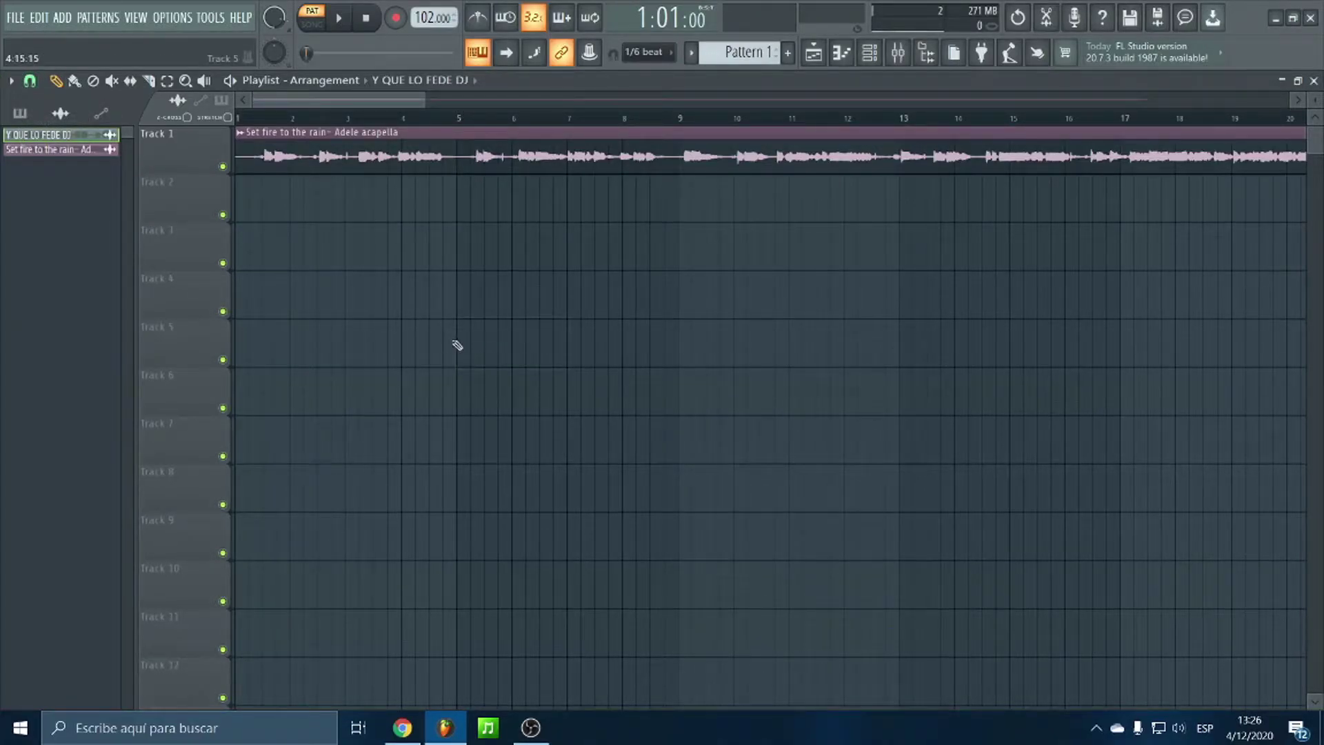
click(457, 344)
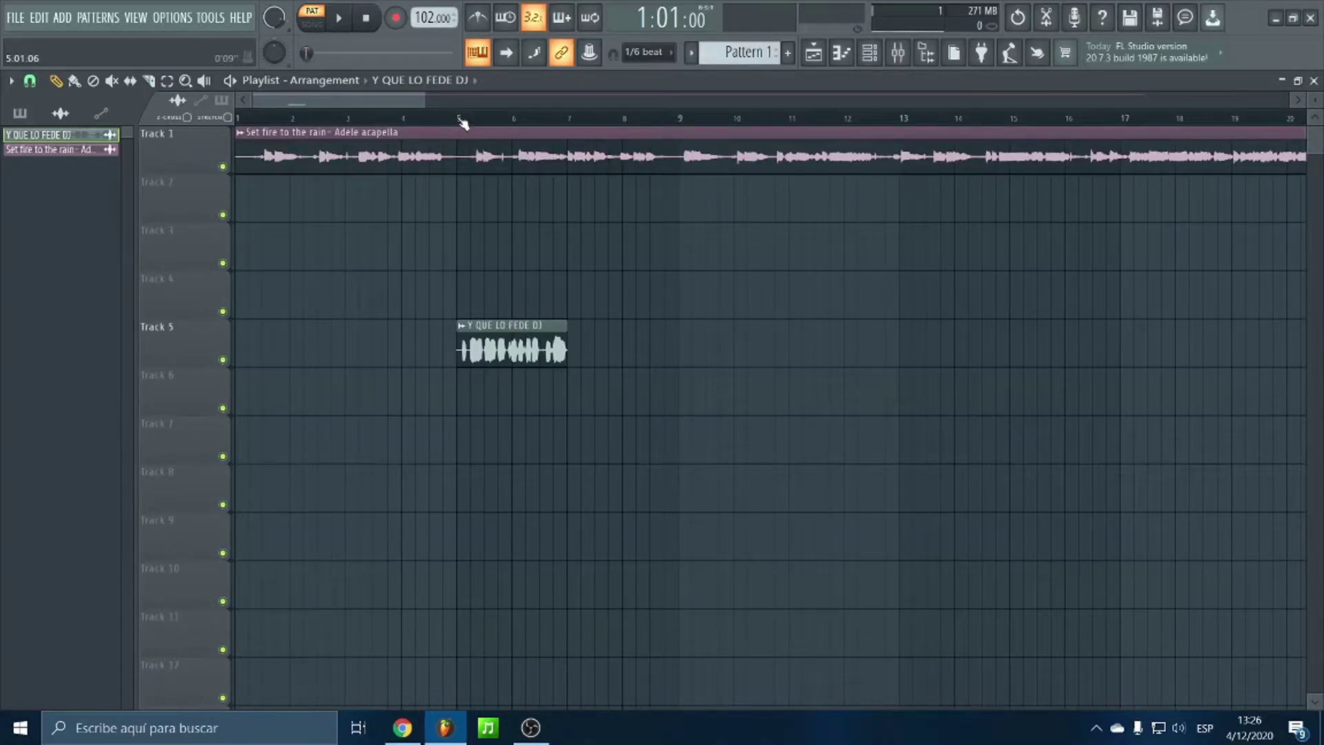
Mute the Set fire to the rain acapella clip on Track 1
scroll(462, 123, up, 5)
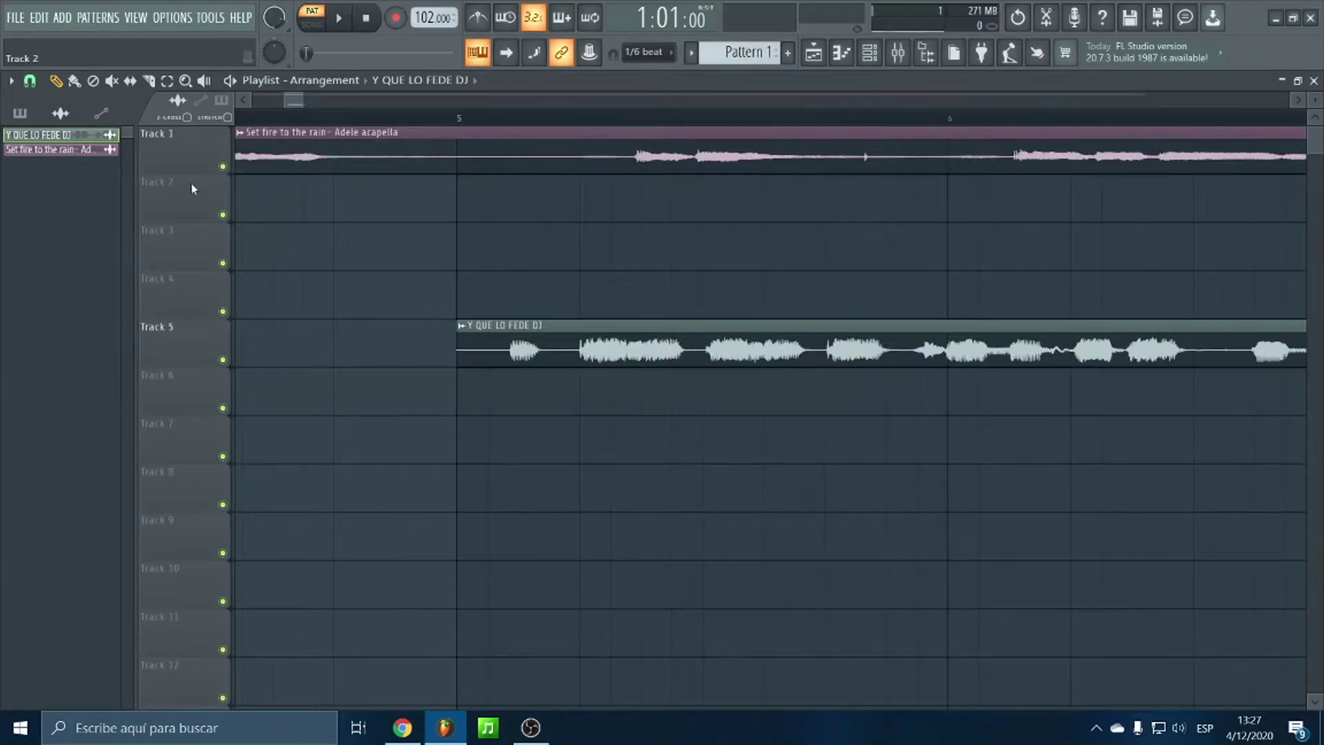
right_click(223, 167)
right_click(222, 166)
click(223, 167)
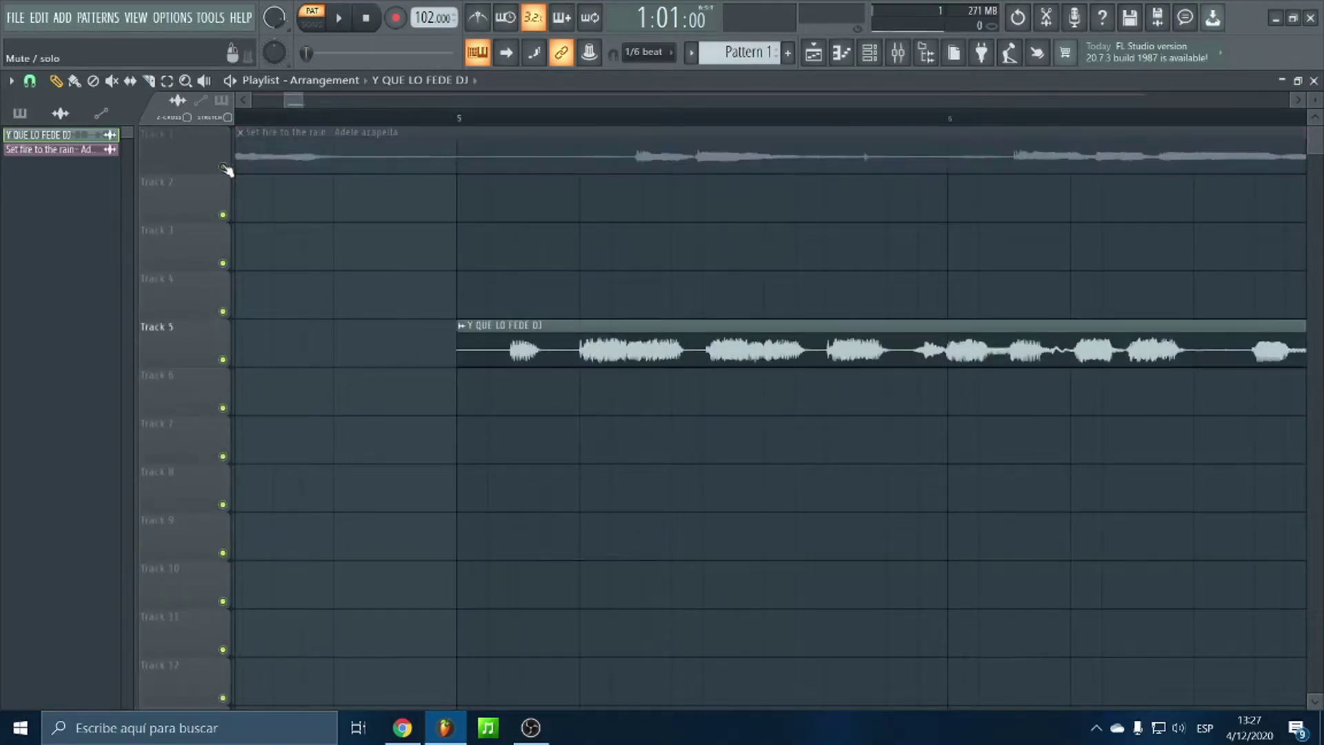
click(223, 167)
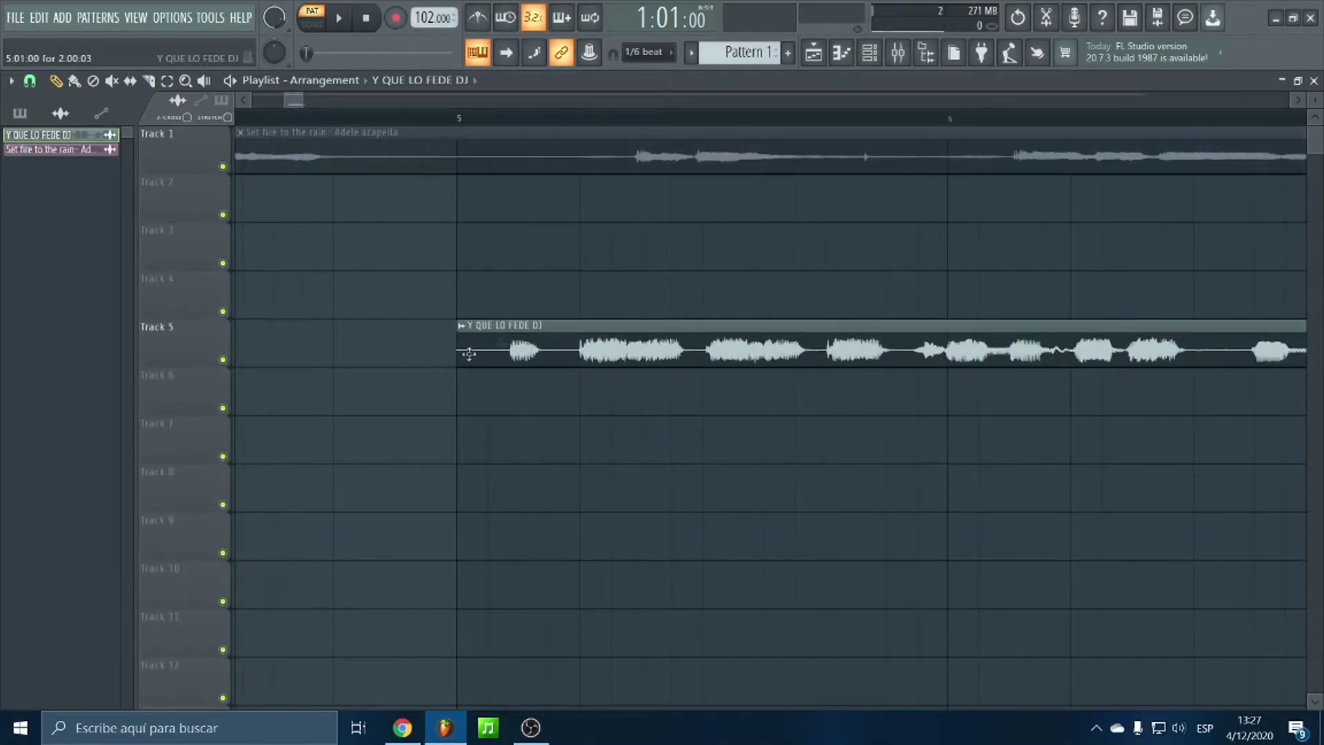
Play the start of the Y QUE LO FEDE DJ clip from bar 5, then return the playhead to bar 5
scroll(471, 127, up, 2)
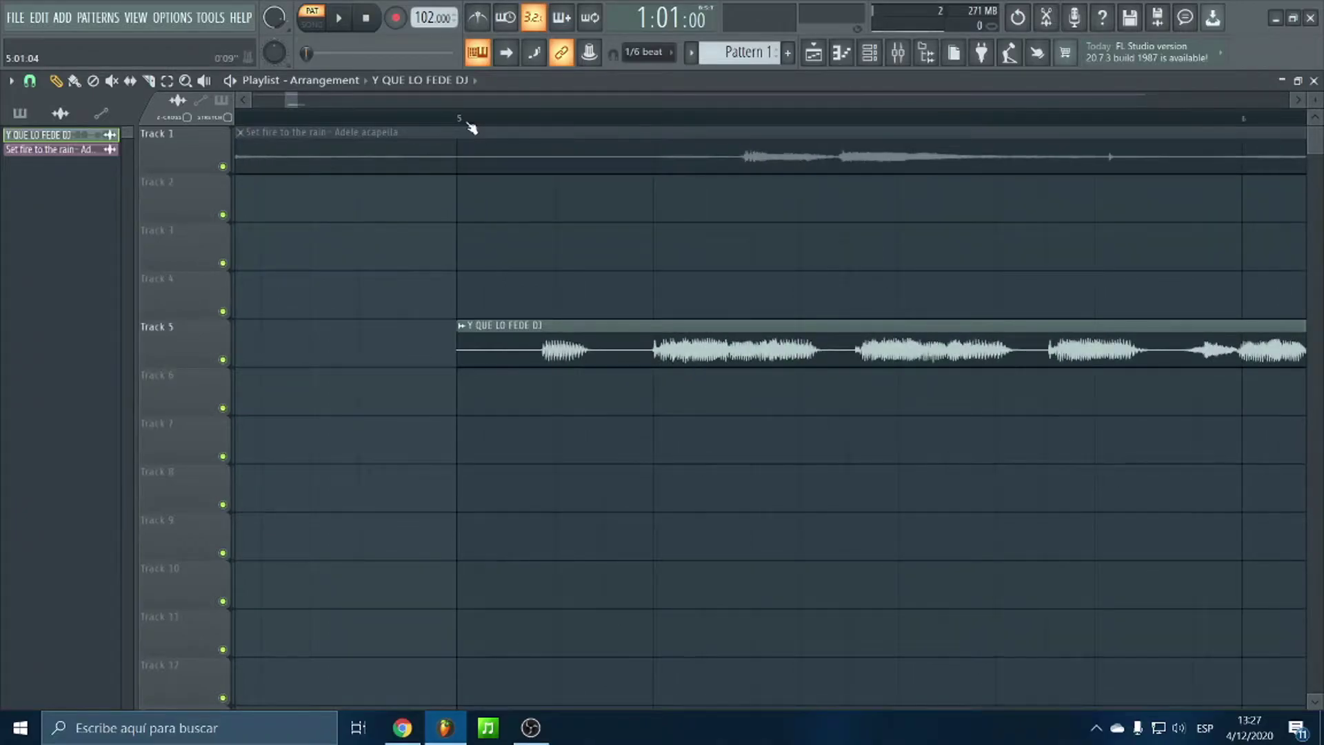
click(471, 128)
scroll(471, 128, down, 2)
key(space)
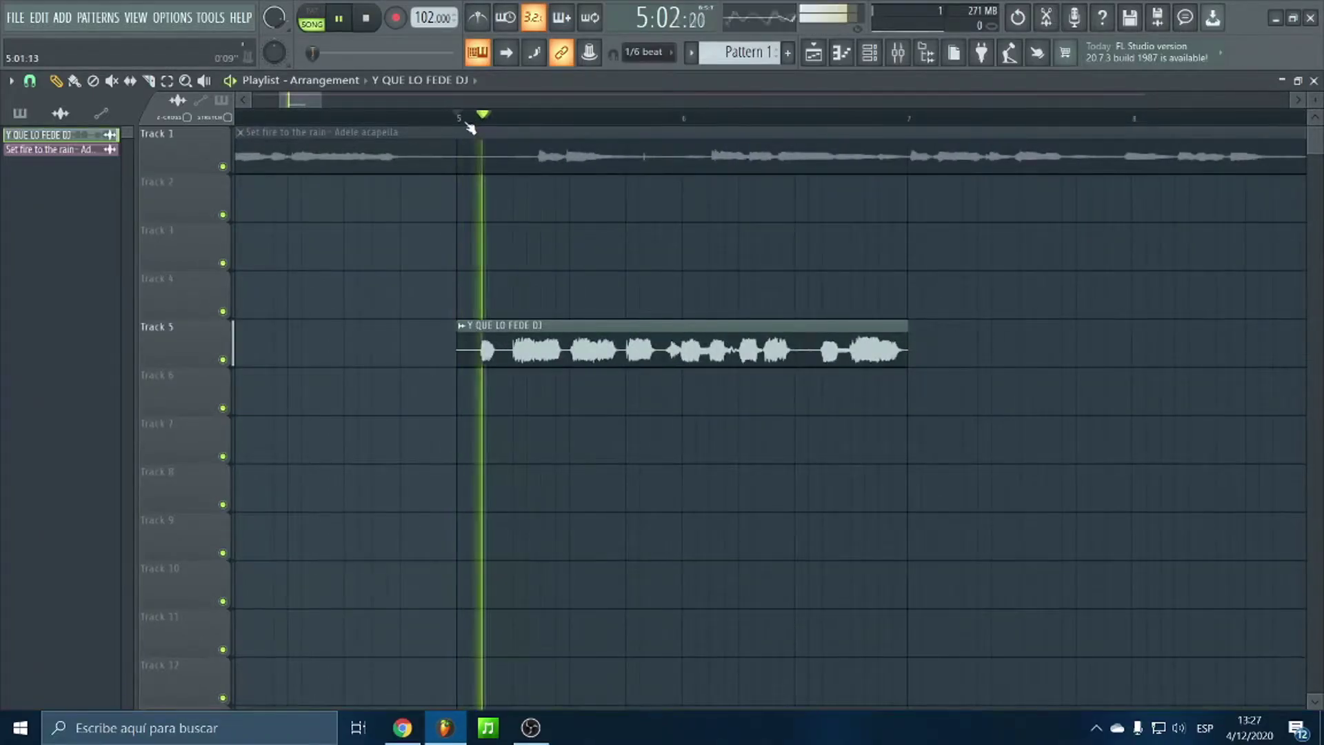
key(space)
scroll(473, 128, up, 3)
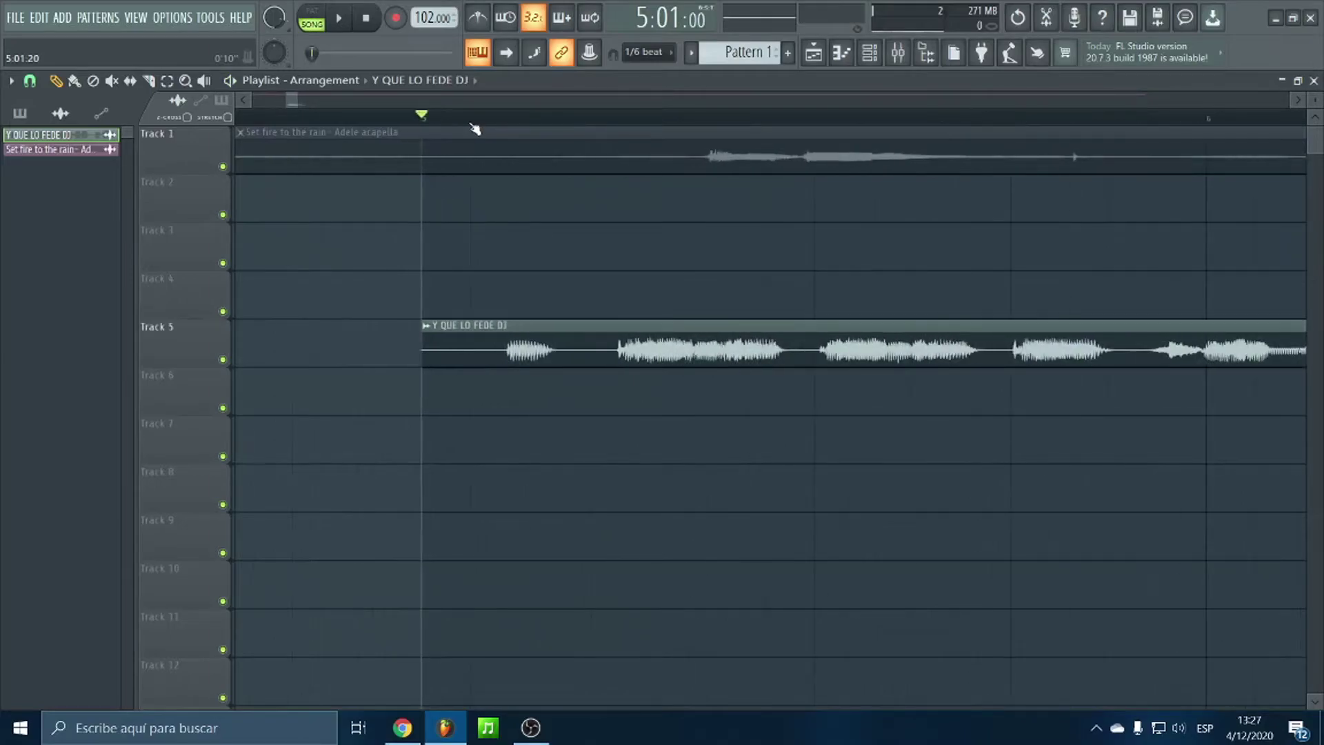
drag(514, 121, 471, 120)
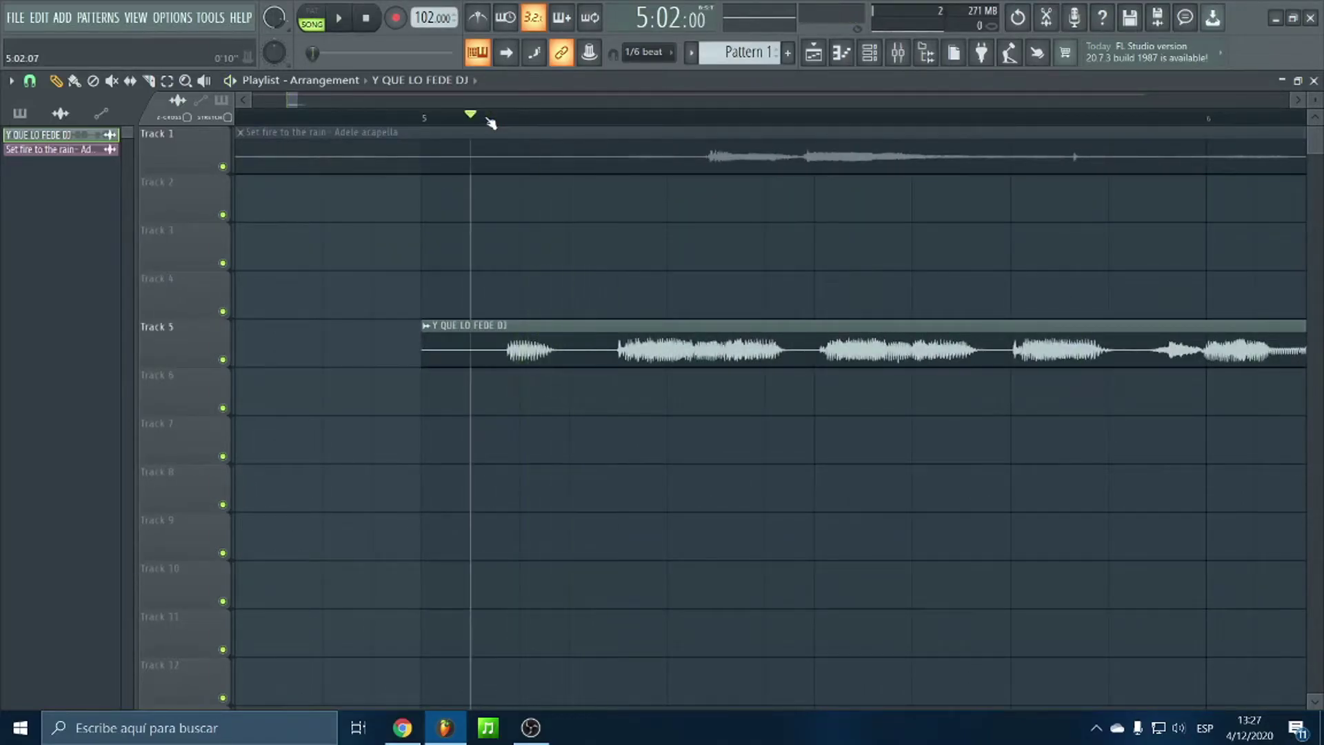
click(425, 119)
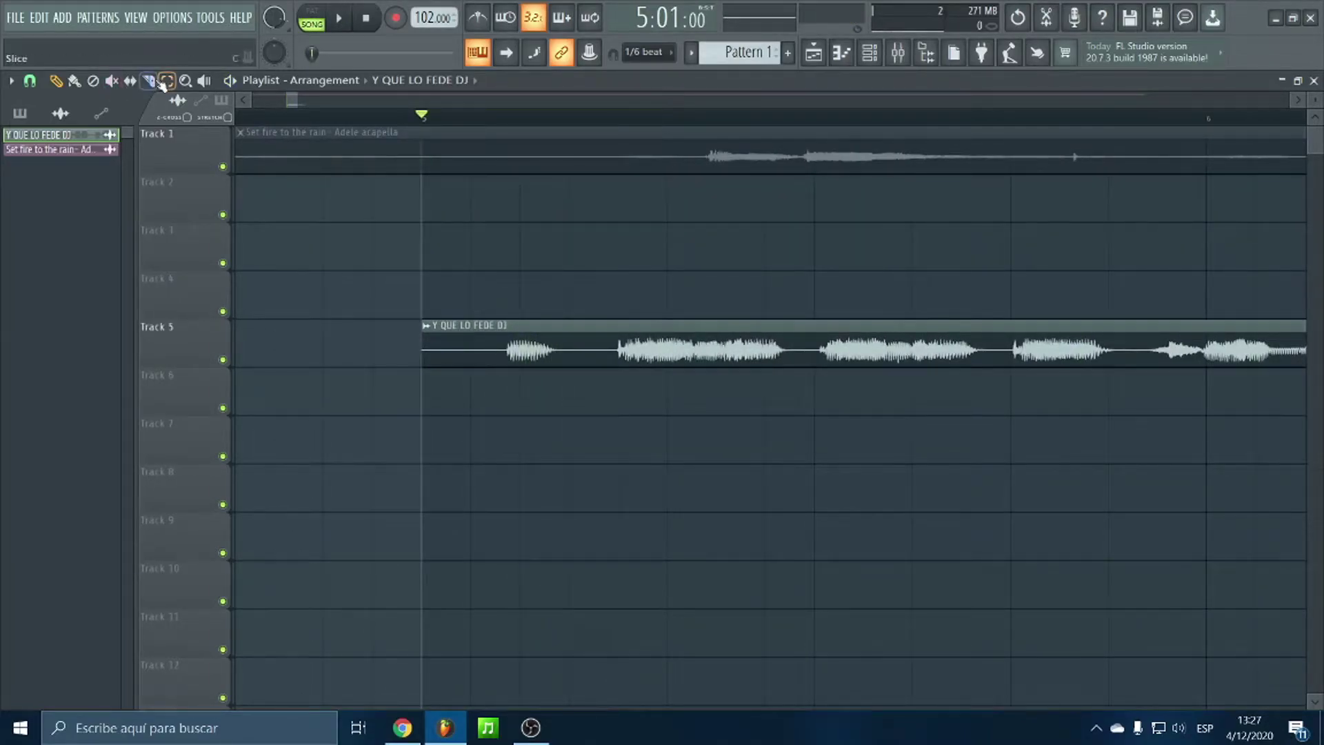
Turn playlist snapping off and slice the Track 5 vocal clip just before and after its first short word
click(29, 81)
click(48, 160)
drag(509, 321, 512, 407)
drag(581, 323, 585, 411)
key(p)
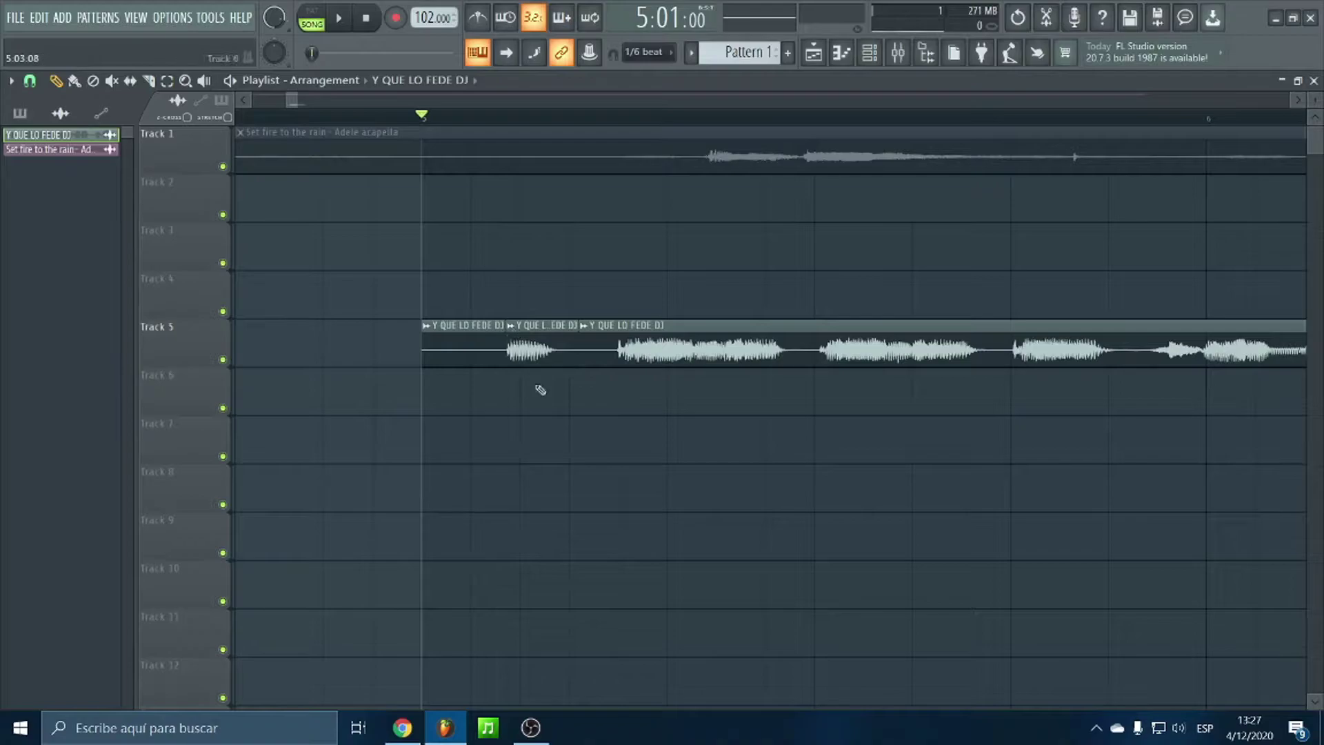
Move the short slice to Track 6 and make it a unique sample saved as Y QUE LO FEDE DJ - Part_1 in Escritorio
drag(529, 346, 529, 346)
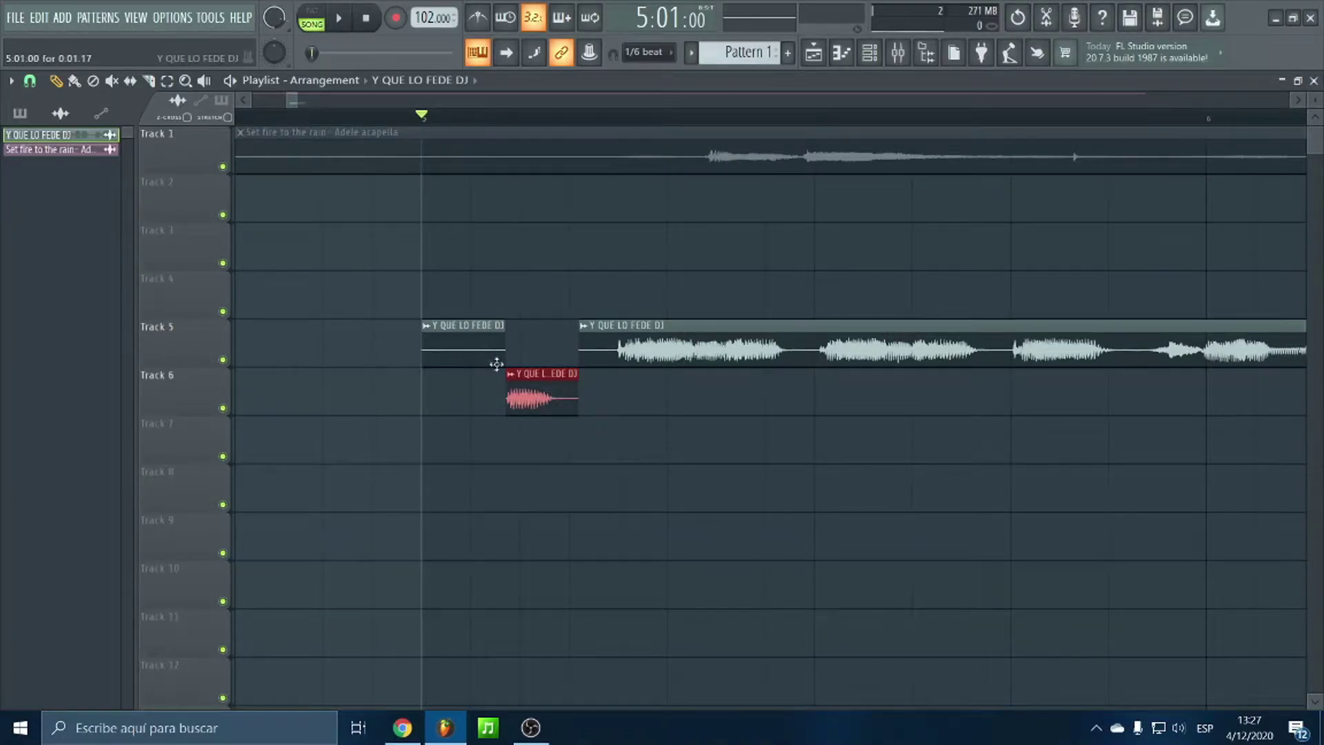
right_click(514, 385)
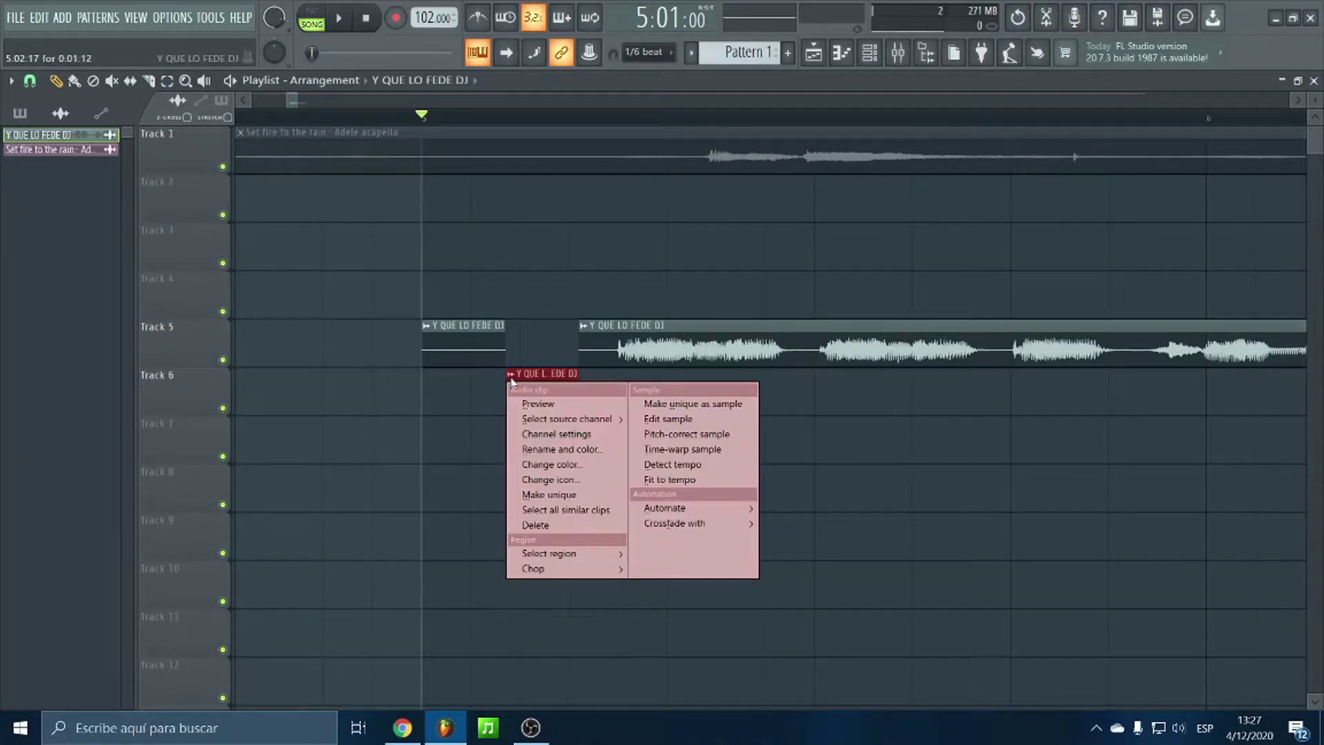
click(684, 409)
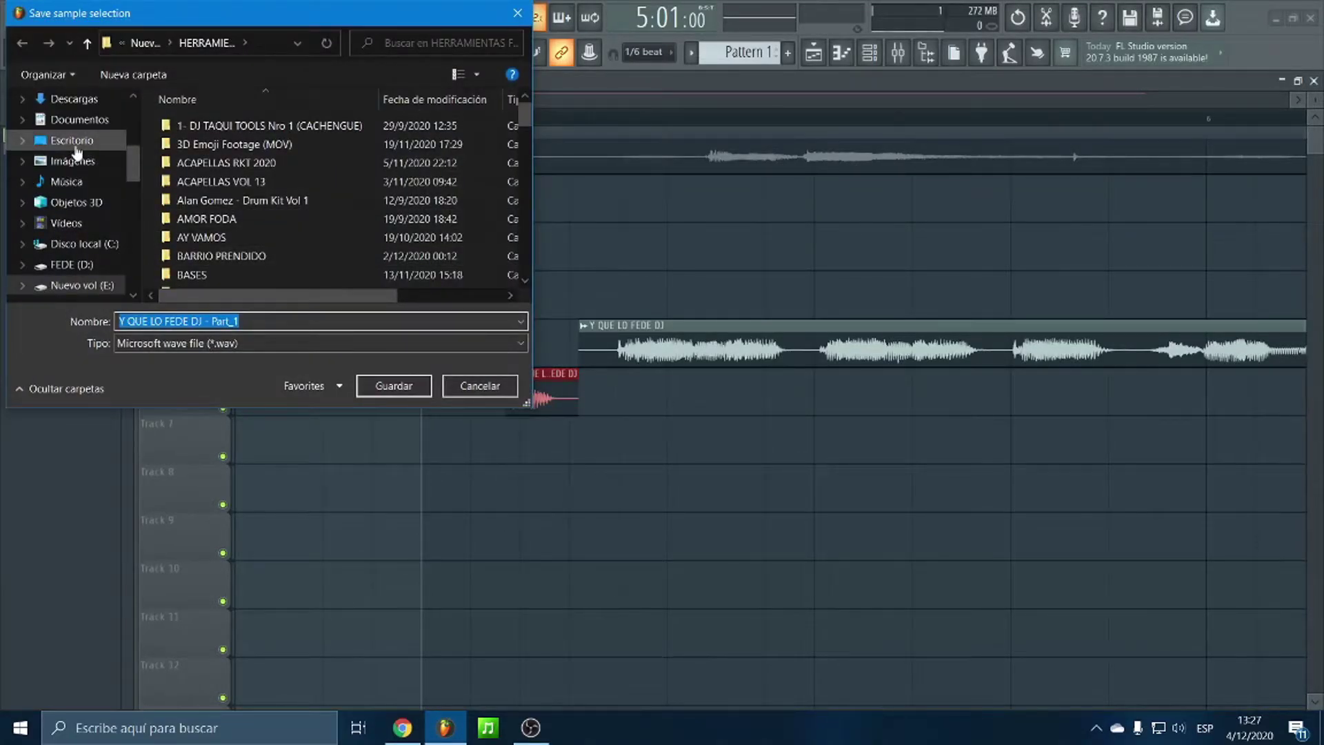
click(73, 142)
click(241, 322)
click(241, 321)
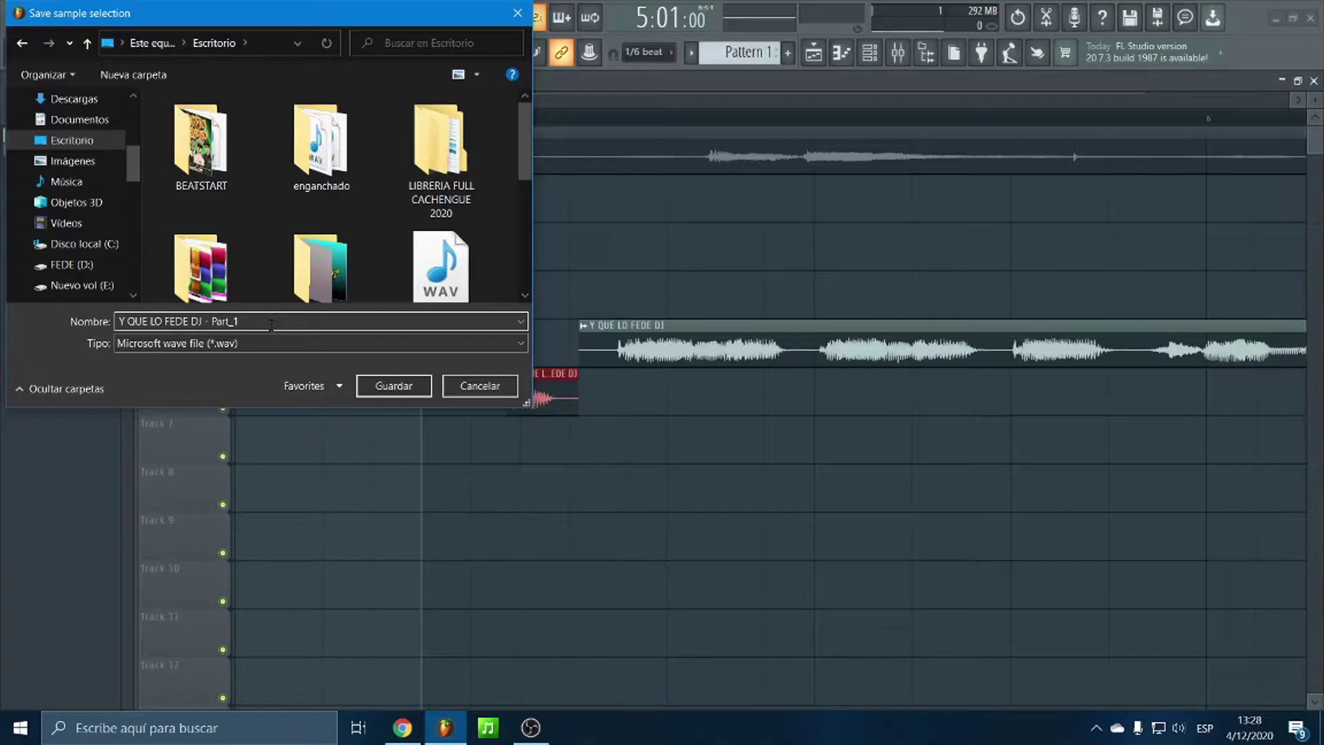
click(372, 387)
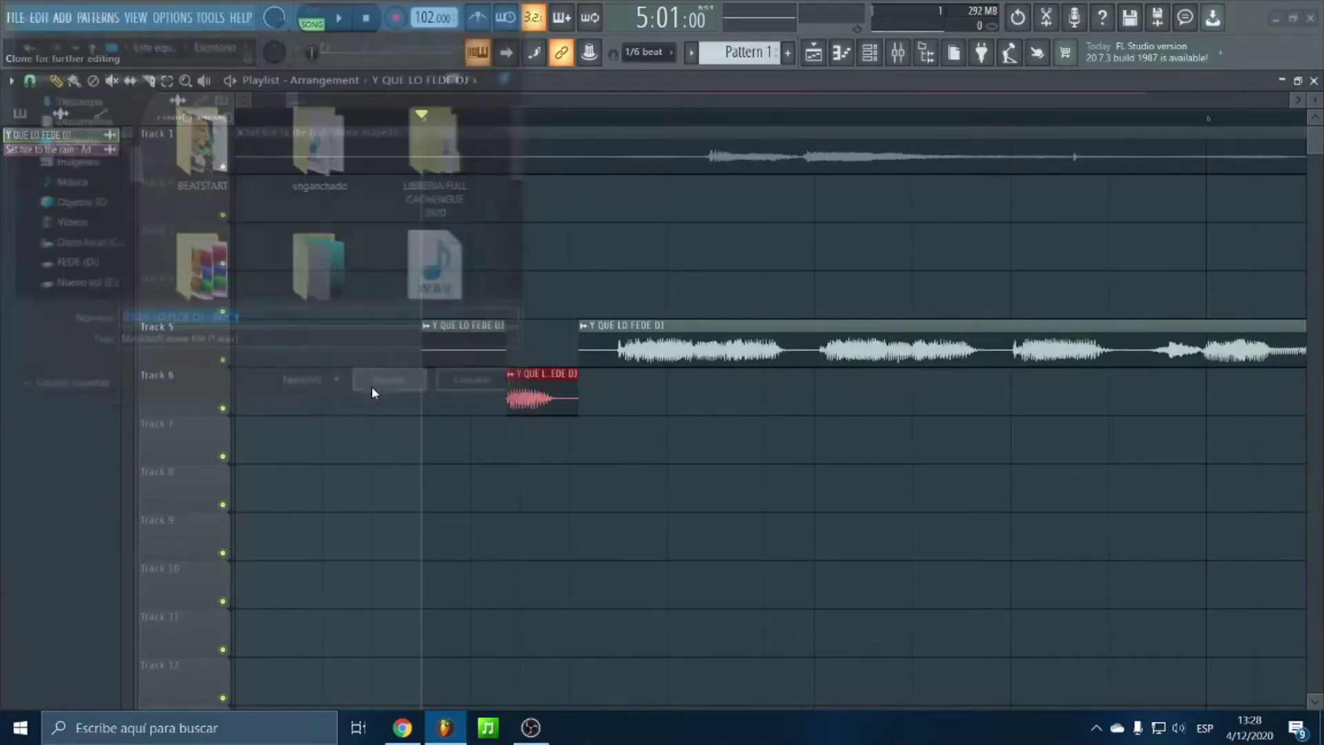
Extend the start of the remaining Track 5 vocal clip back to bar 5 to restore its full length
drag(575, 376, 422, 340)
scroll(540, 390, down, 3)
scroll(571, 376, up, 2)
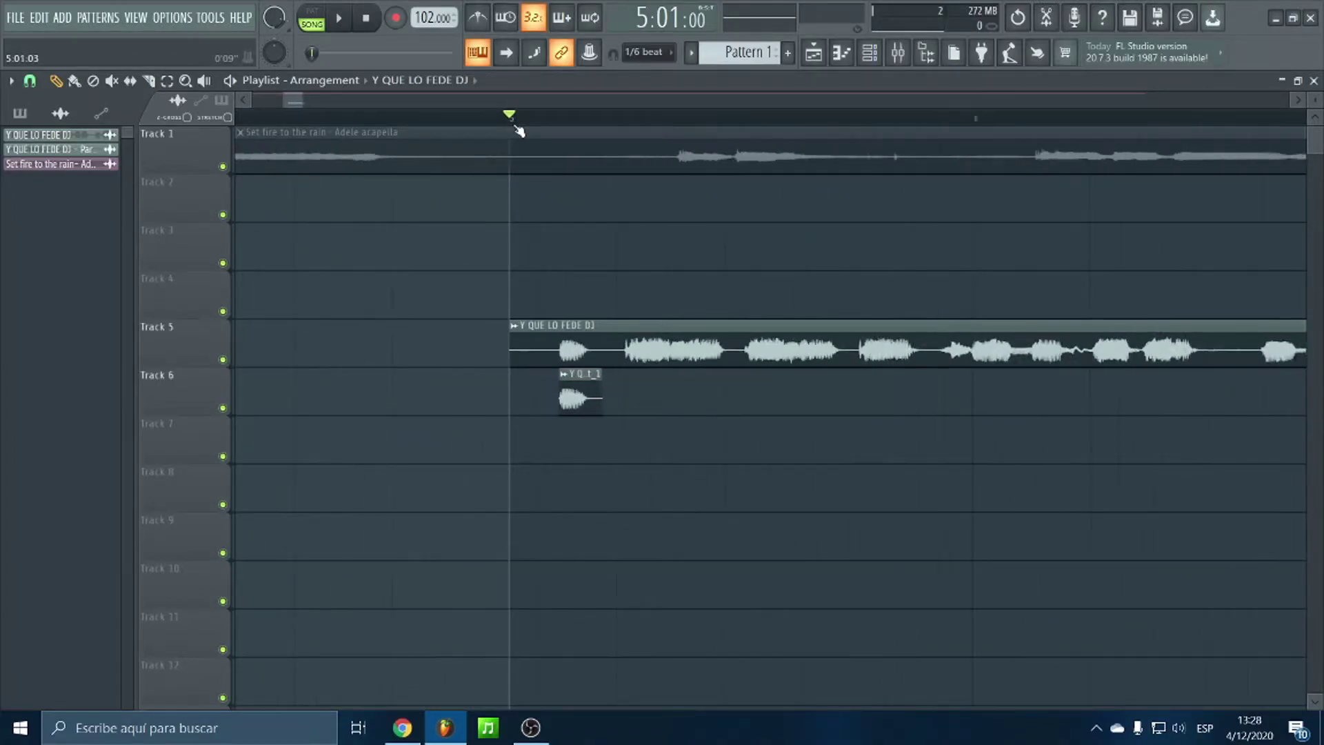
Open the channel settings of the vocal clips and route the Part_1 sample to mixer track 2
double_click(576, 379)
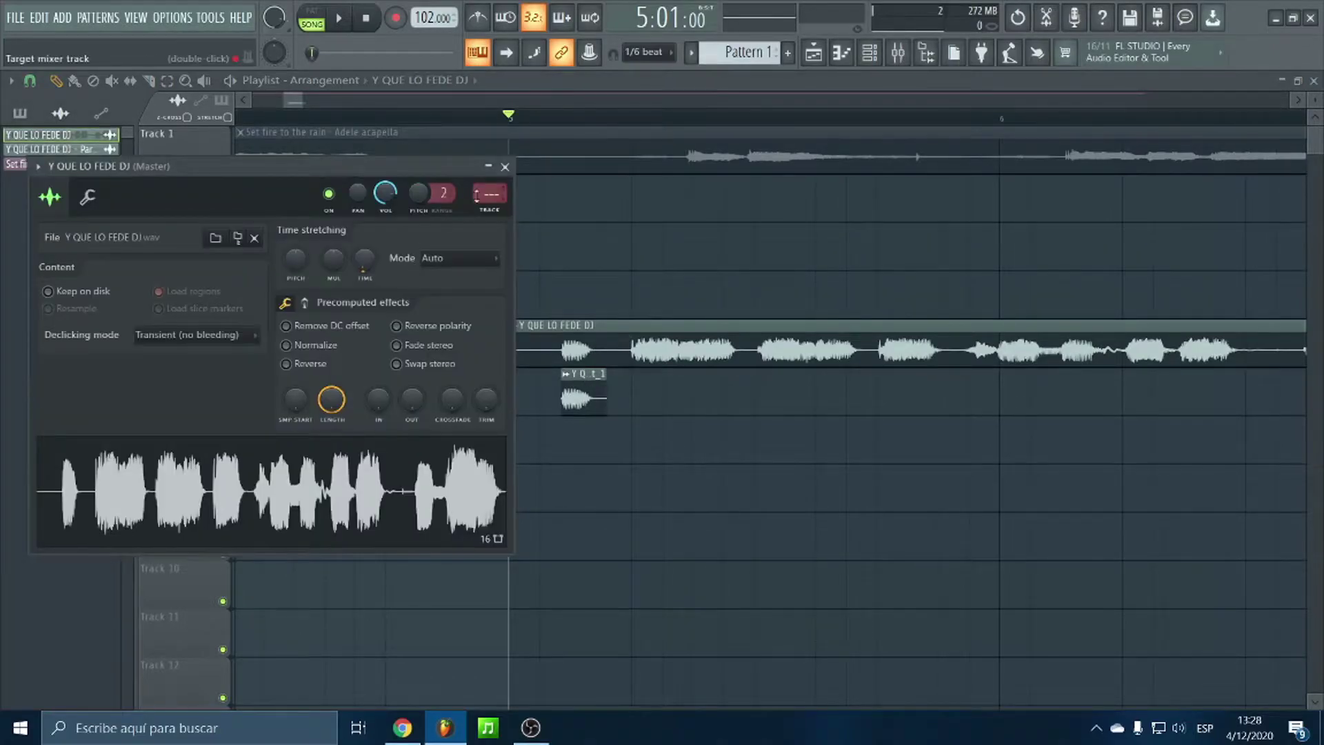
double_click(580, 390)
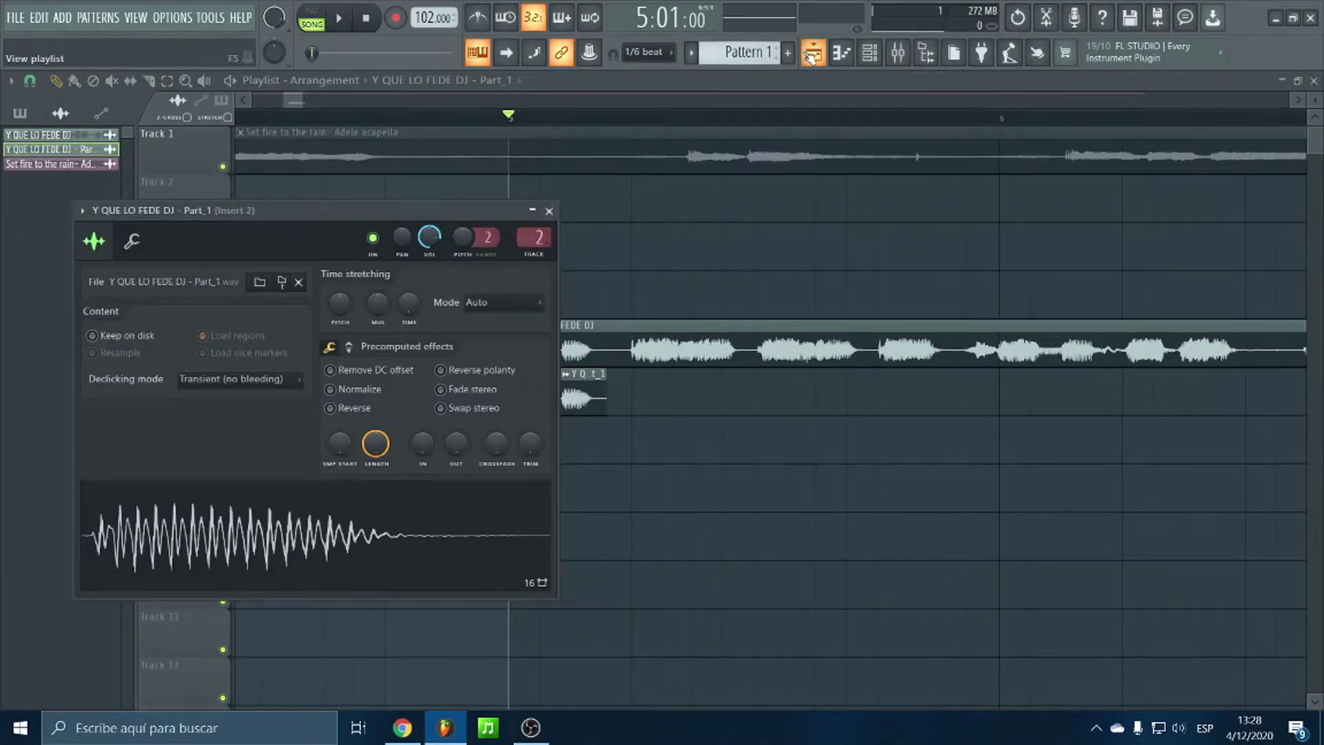
click(813, 54)
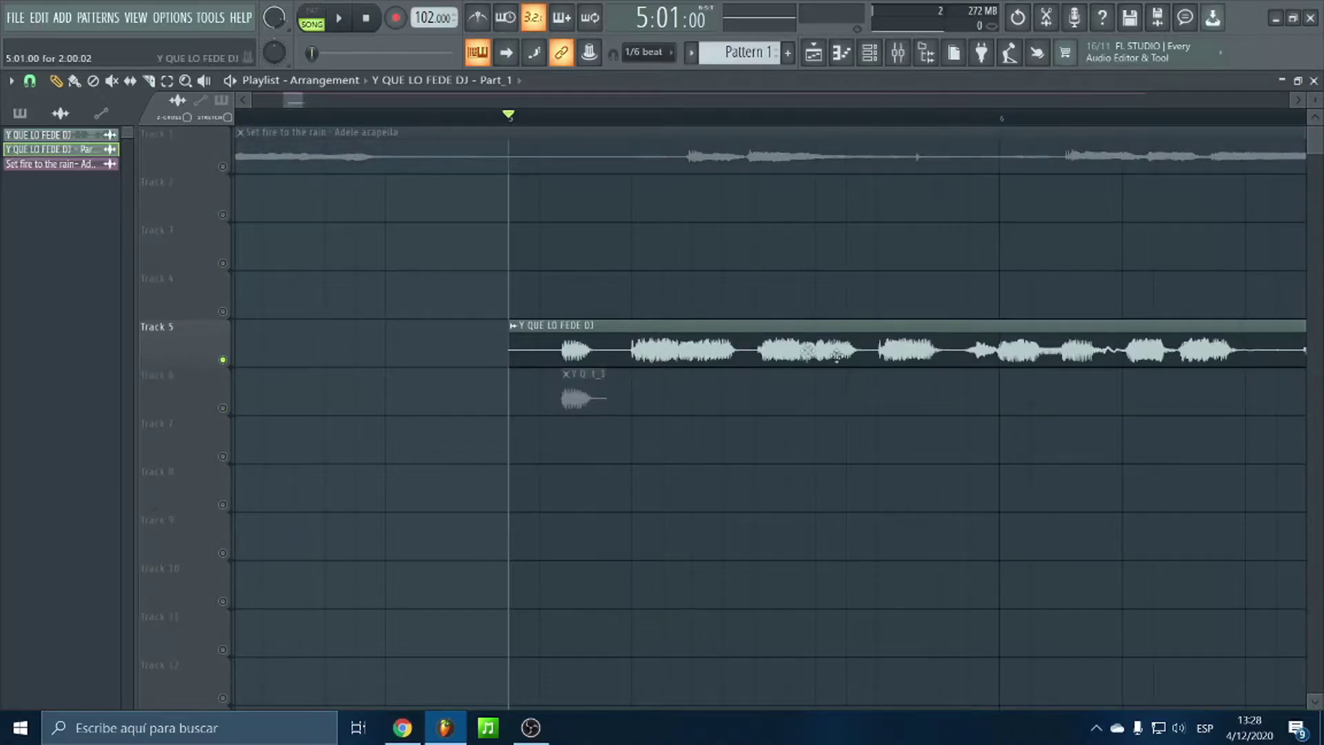
Rename mixer track Insert 6 as fx vocal and keep it selected
click(898, 53)
click(384, 229)
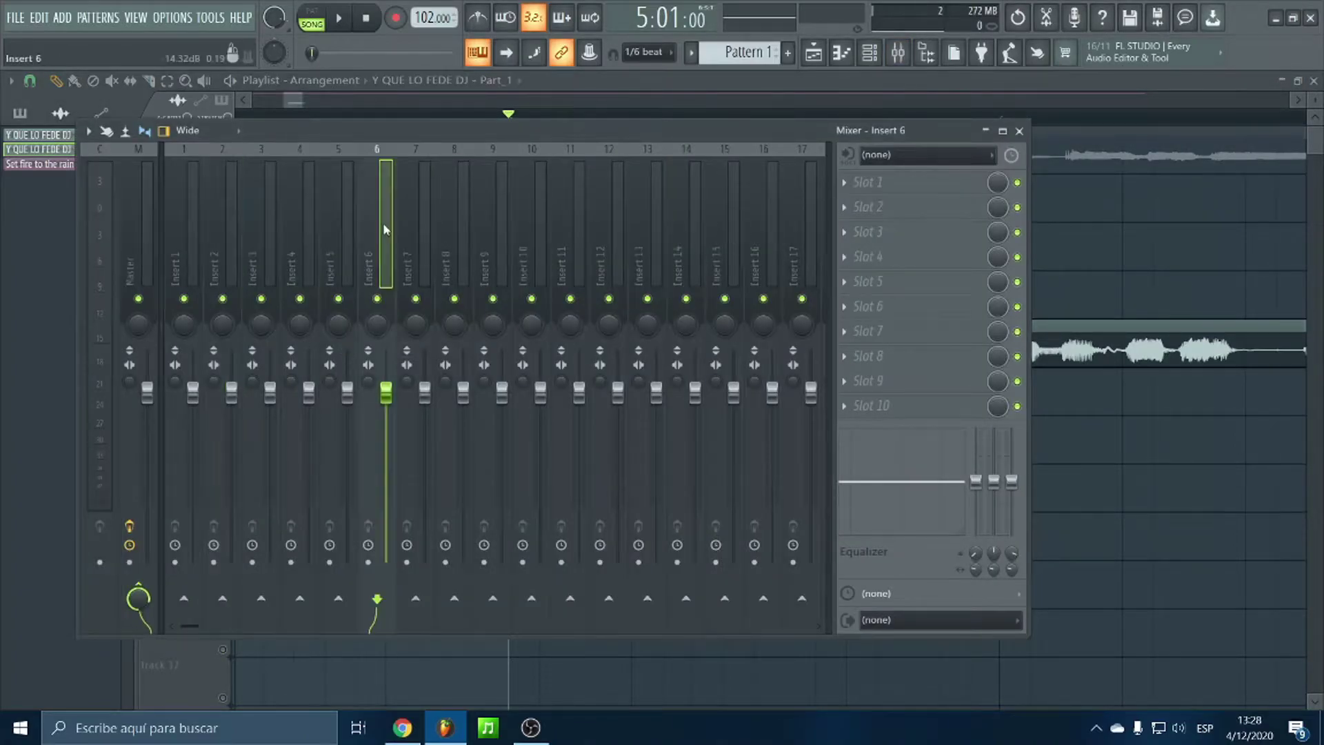
right_click(384, 229)
click(428, 163)
text(fx vocal)
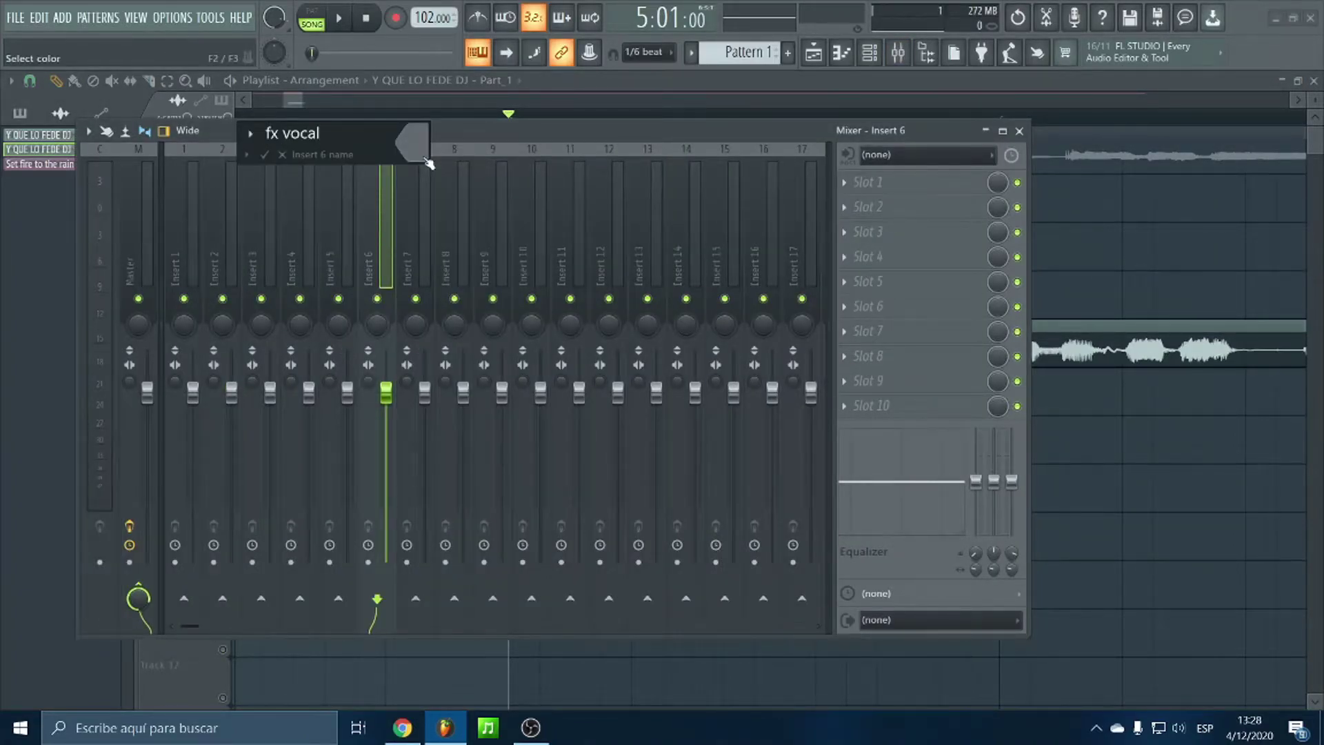
key(Return)
click(183, 214)
click(373, 221)
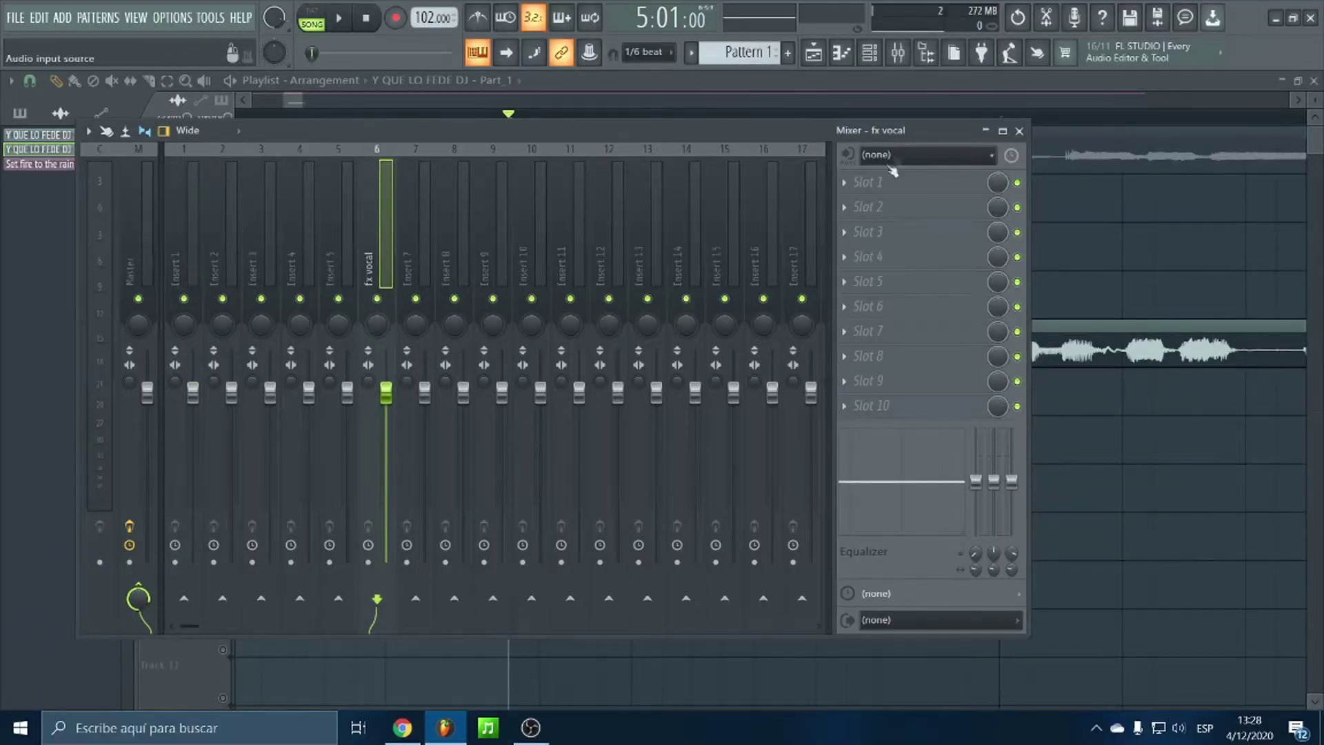
Add Fruity Reeverb 2 to the fx vocal track, adjust its low cut and set the decay time to 4.9 sec
click(893, 170)
click(416, 287)
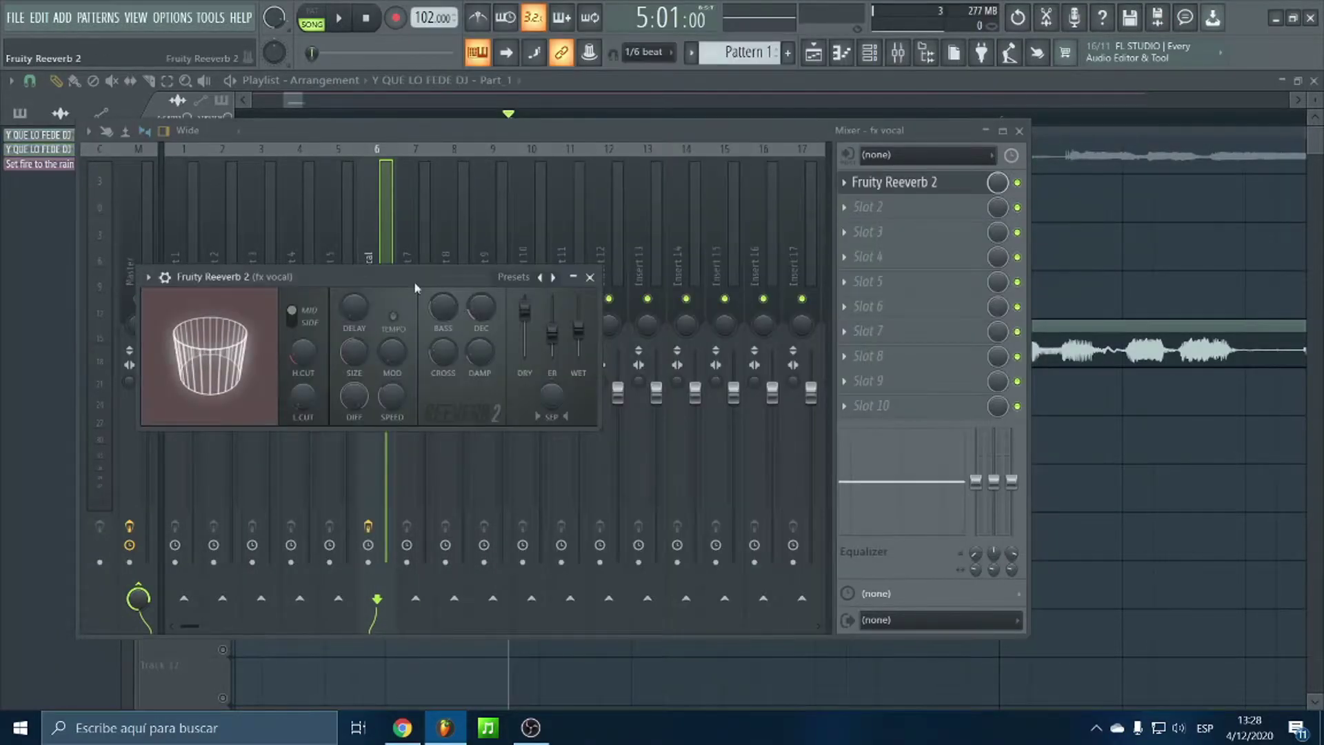
drag(416, 287, 548, 318)
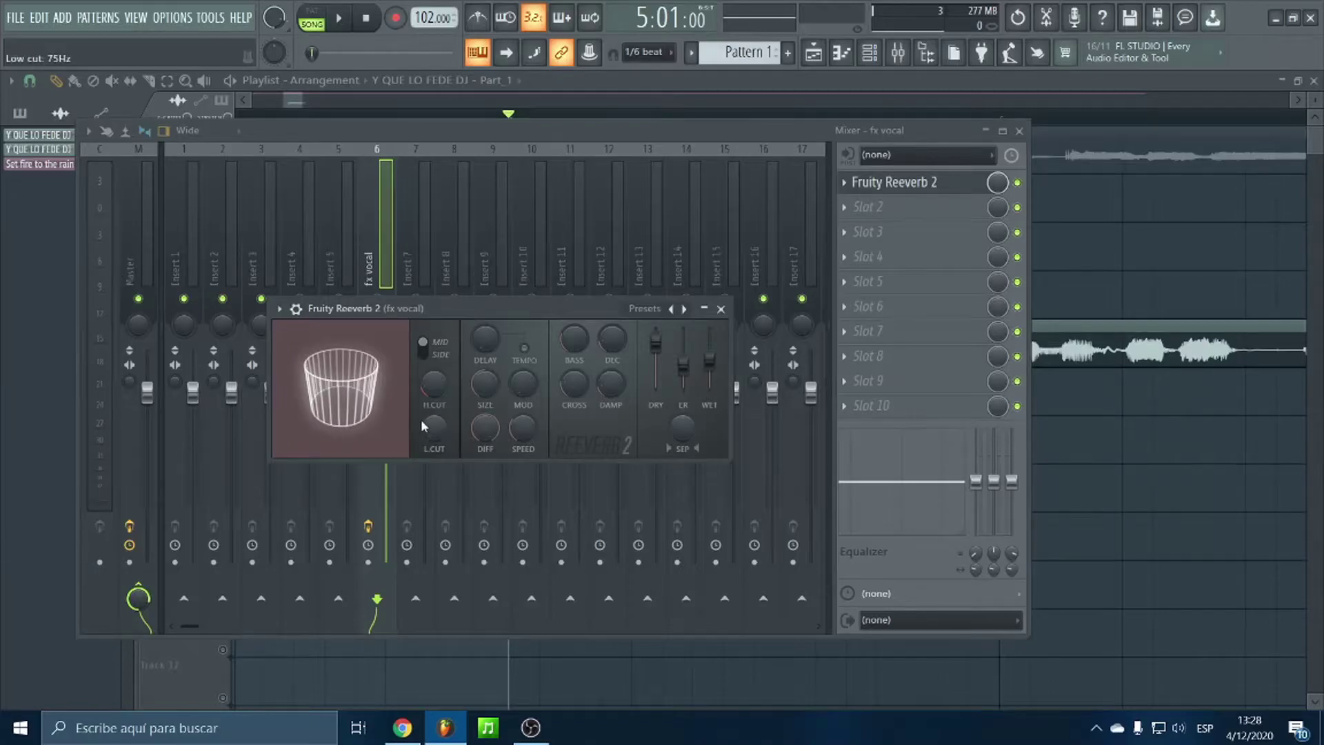
drag(434, 429, 433, 403)
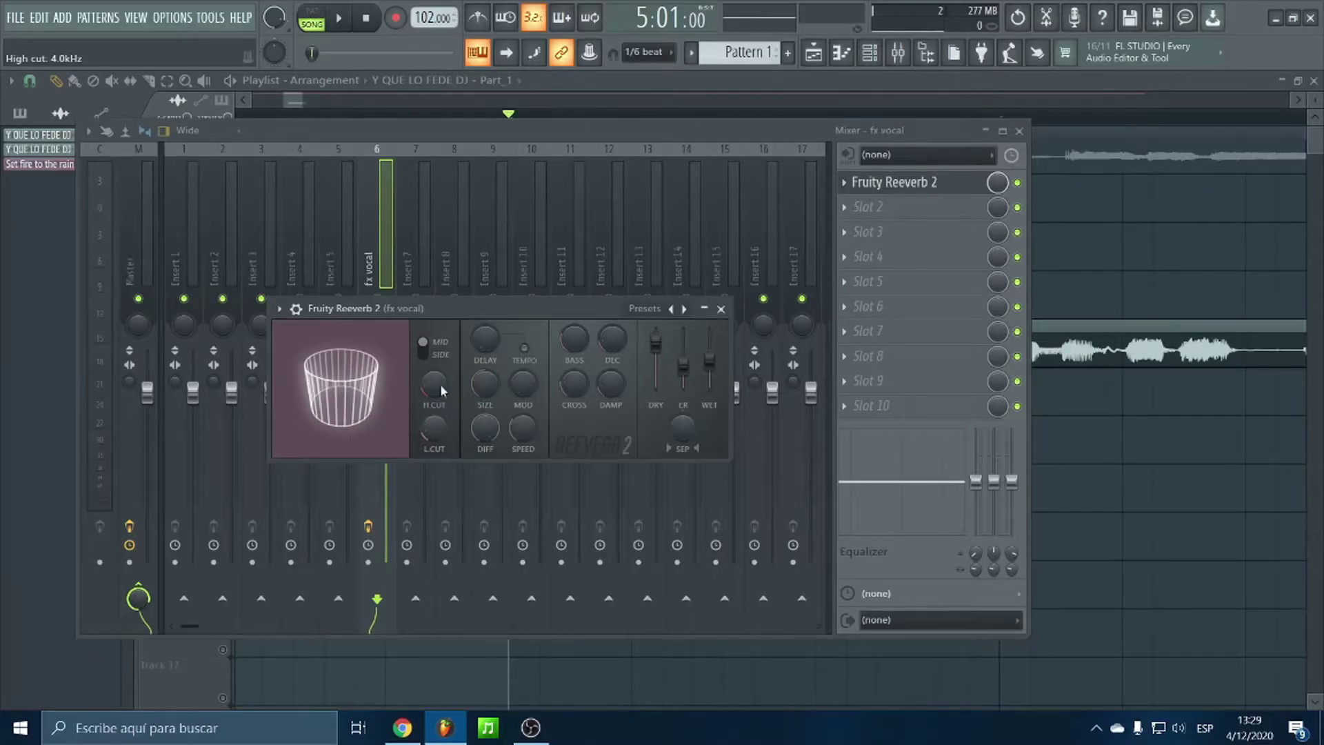
drag(432, 428, 431, 426)
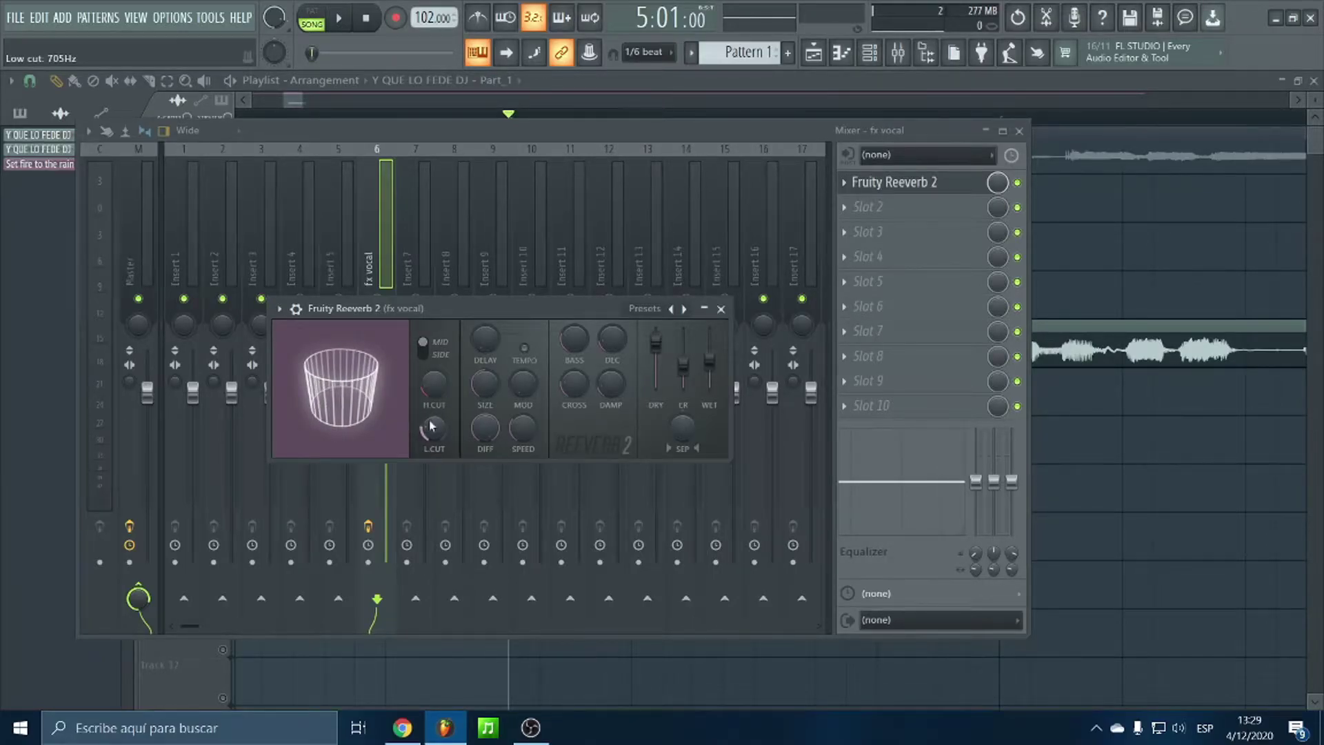
drag(611, 338, 612, 331)
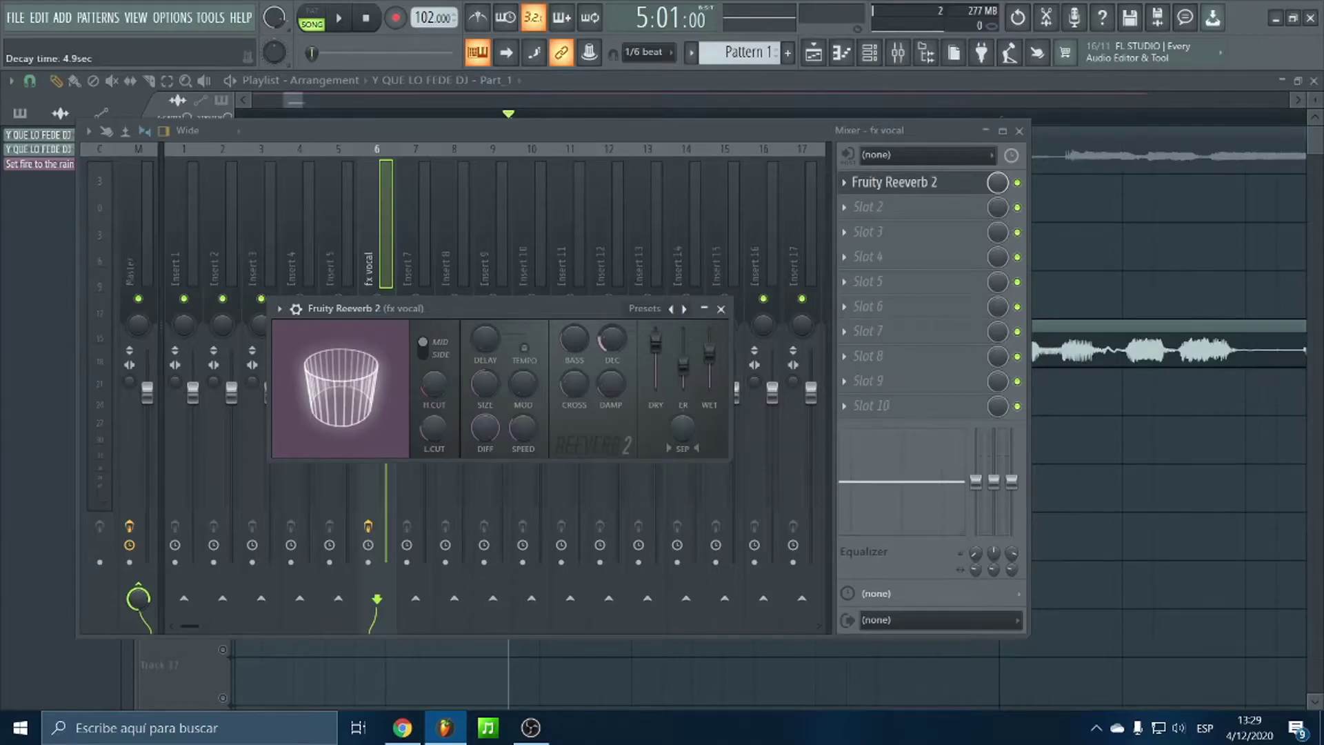
Insert Fruity Delay 3 ahead of the reverb on the fx vocal track, using the Ping Pong delay model
click(870, 182)
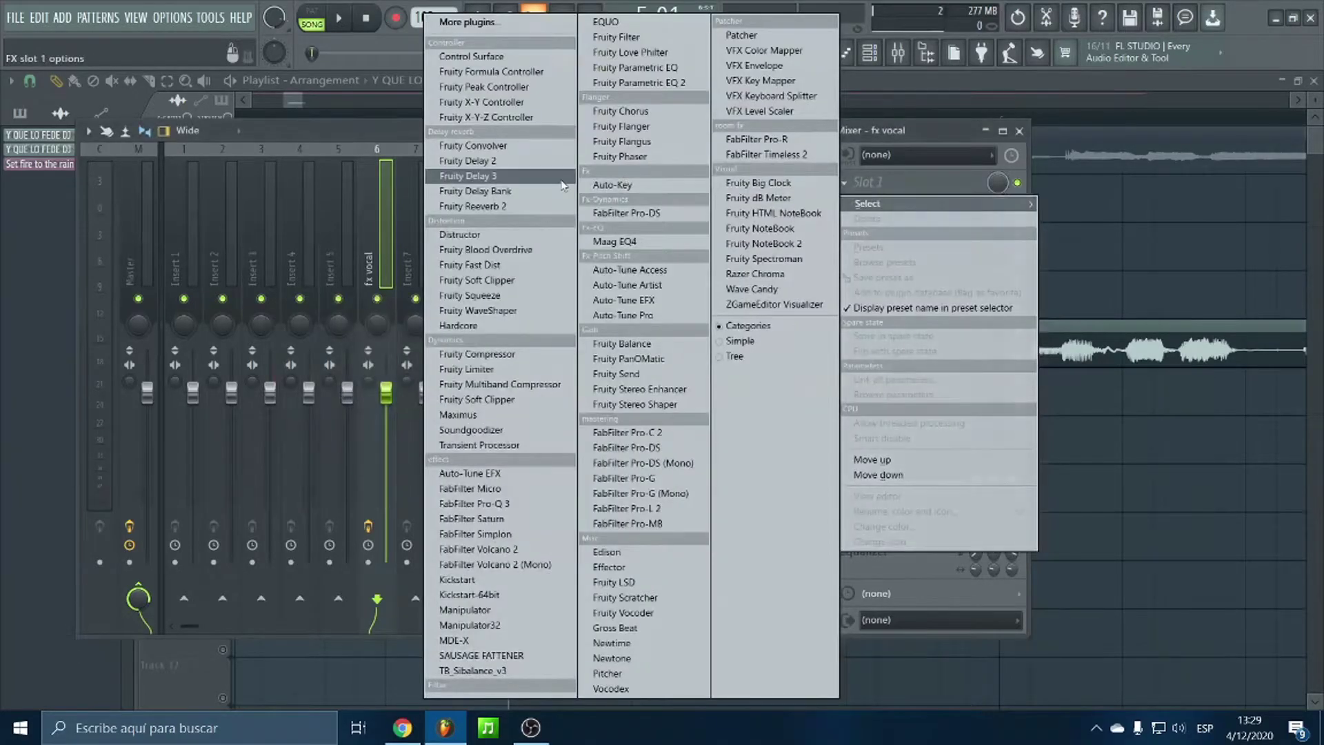
click(546, 181)
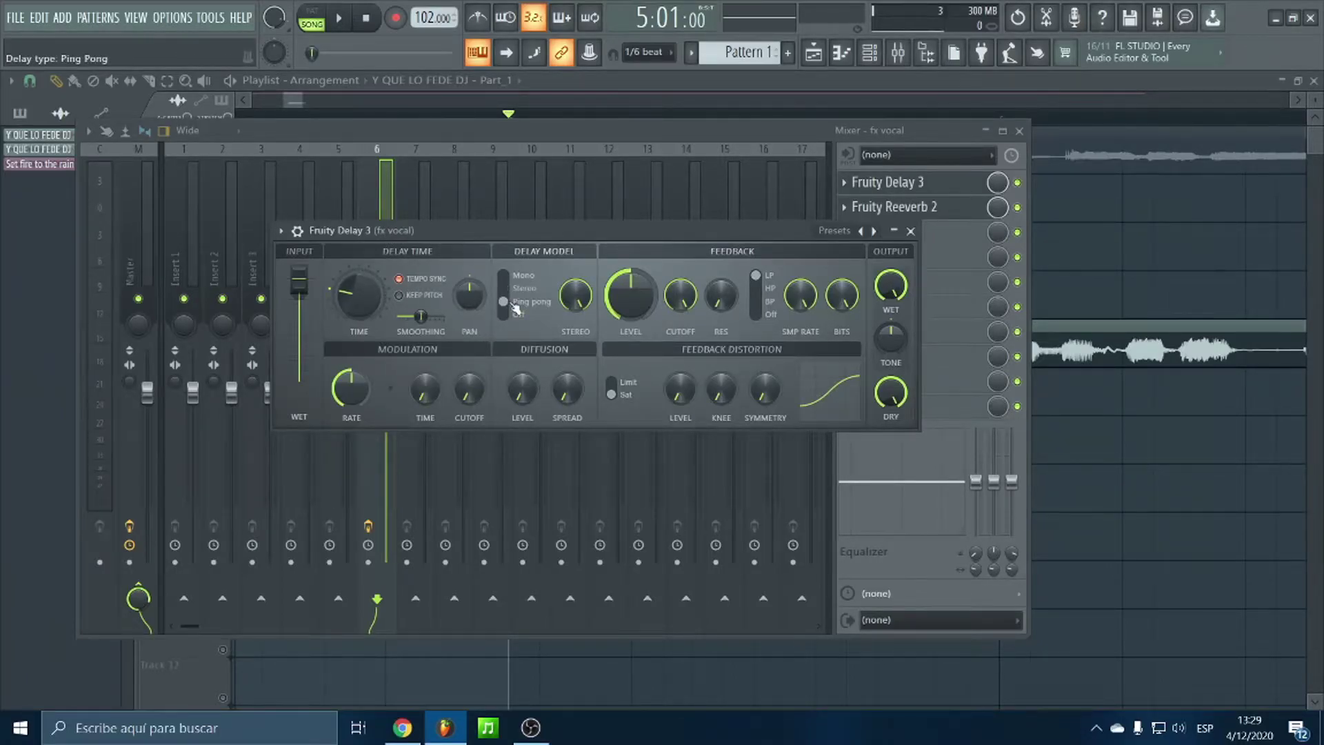
drag(469, 295, 469, 328)
key(Escape)
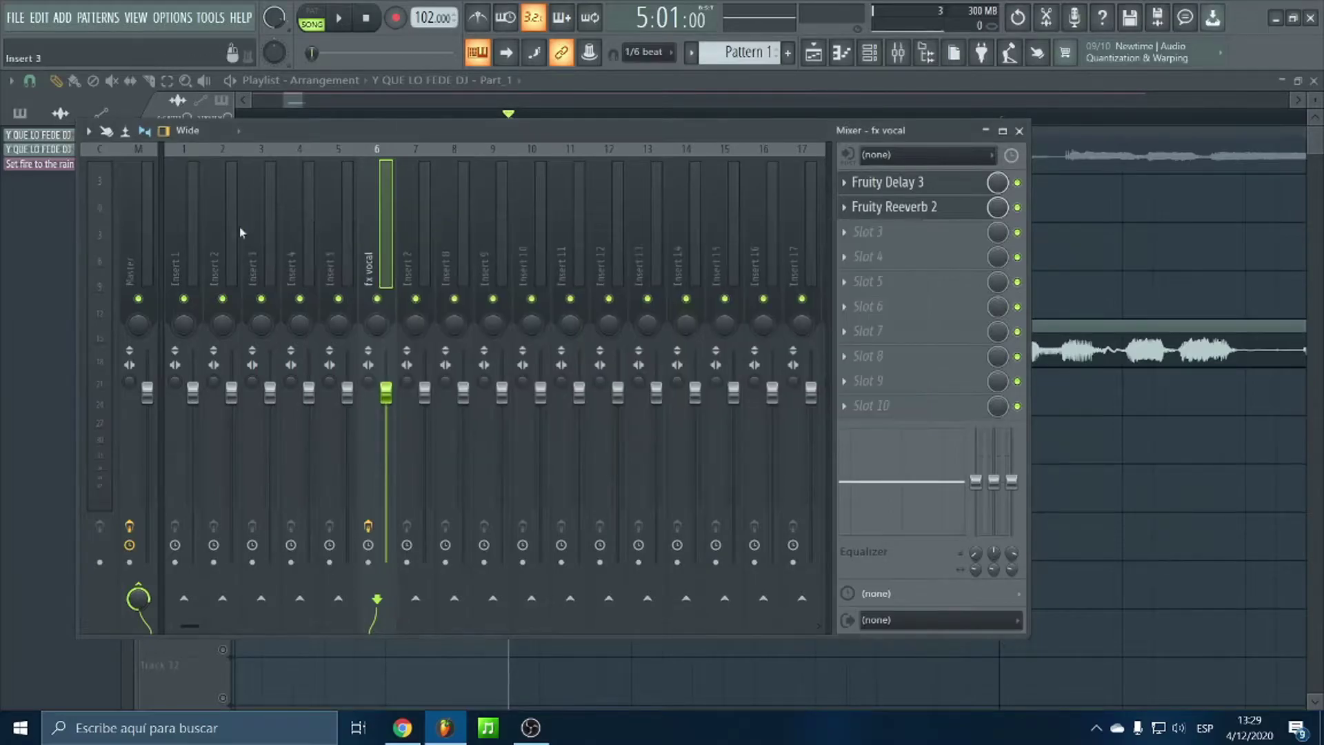
Enable a send from mixer track Insert 1 to the fx vocal track
click(185, 227)
click(387, 600)
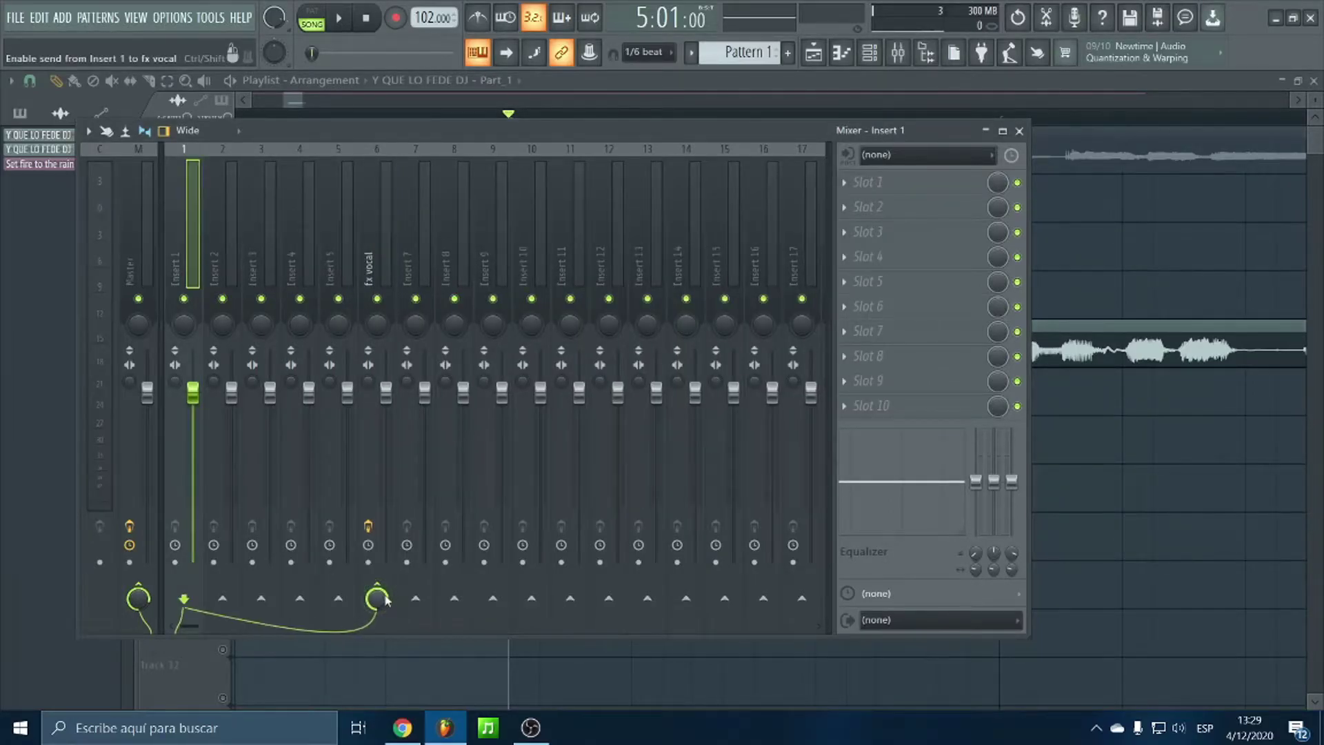
Play the vocal tag from bar 5 and check its signal on the Insert 1 and fx vocal mixer tracks
click(813, 52)
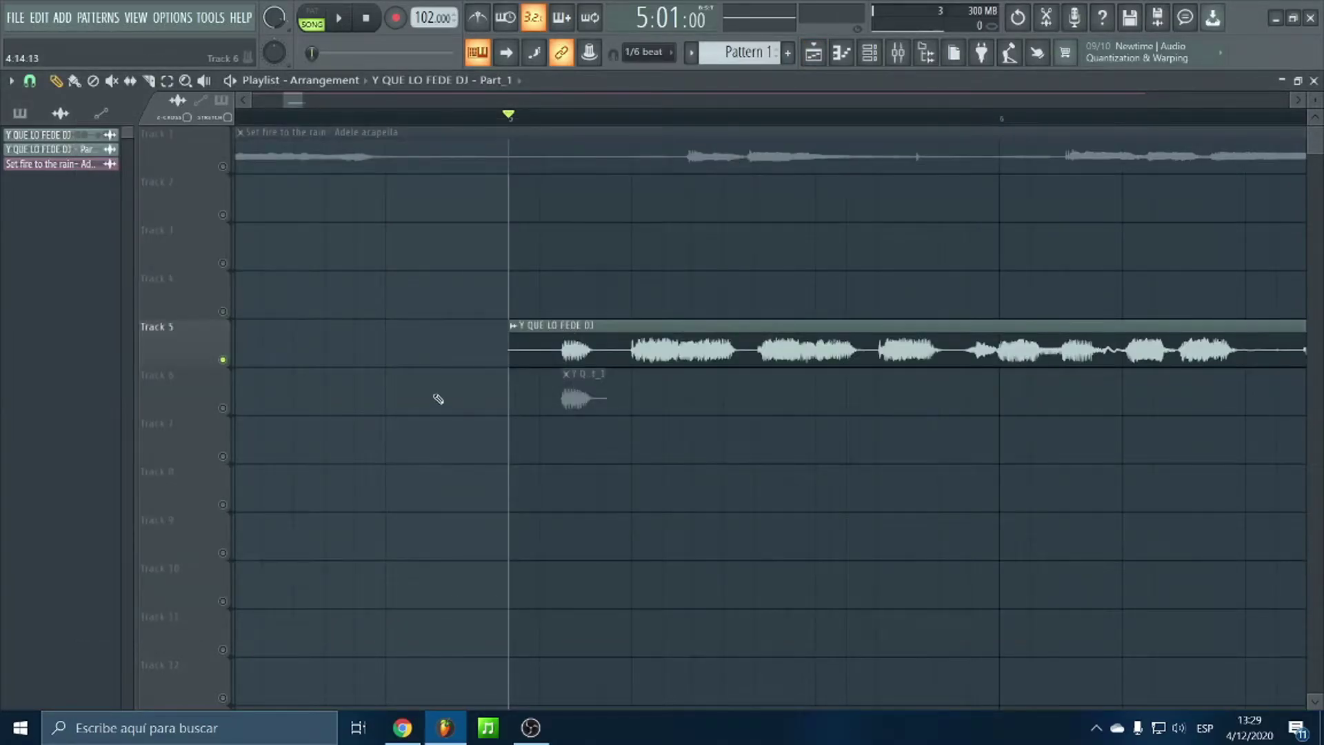
key(space)
scroll(517, 125, down, 4)
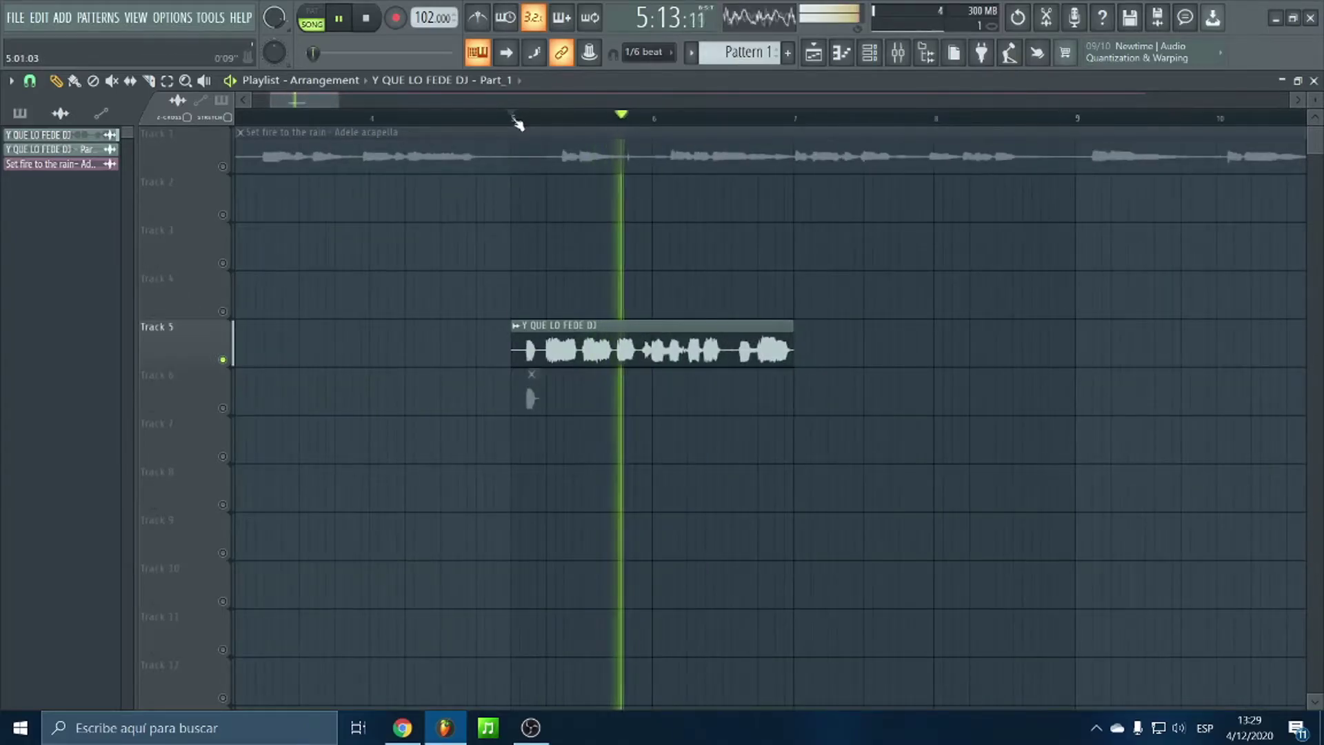
click(898, 54)
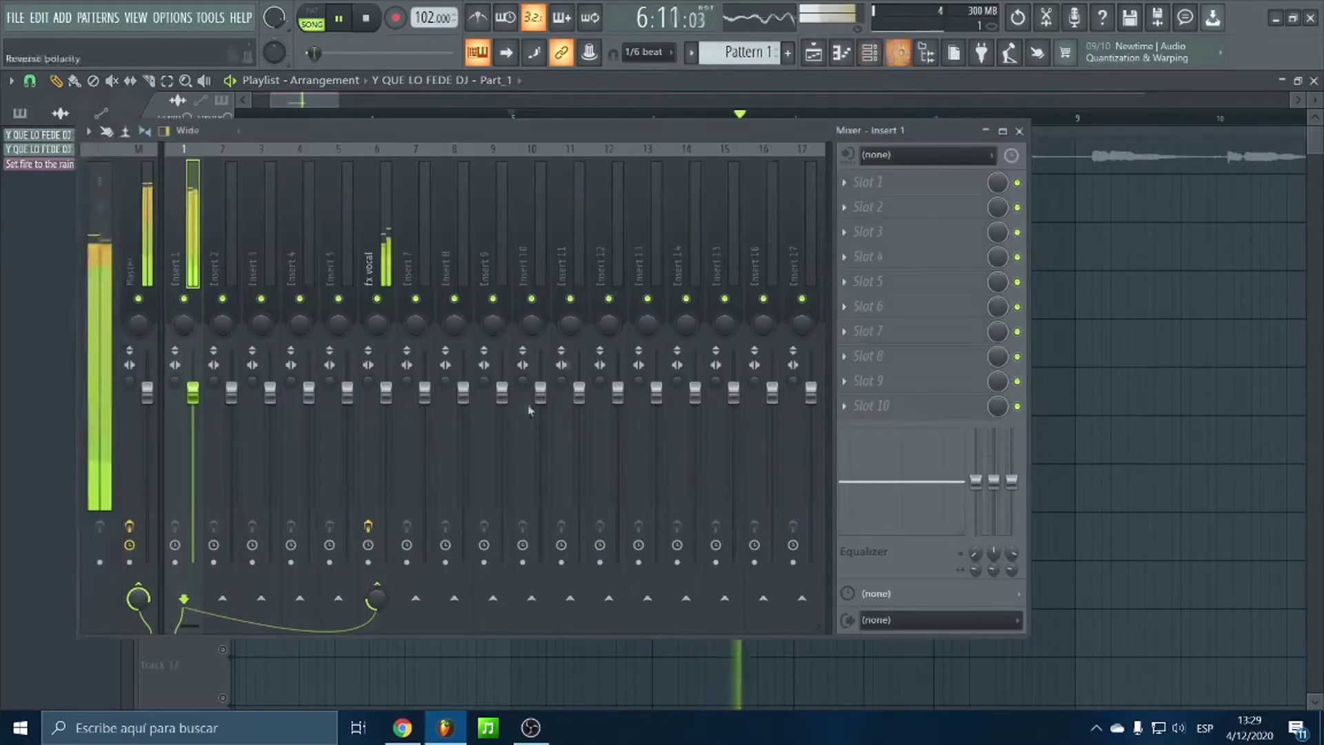
key(space)
Rename mixer track Insert 1 as vocal 1 and Insert 2 as vocal 2, and return to the playlist
right_click(196, 172)
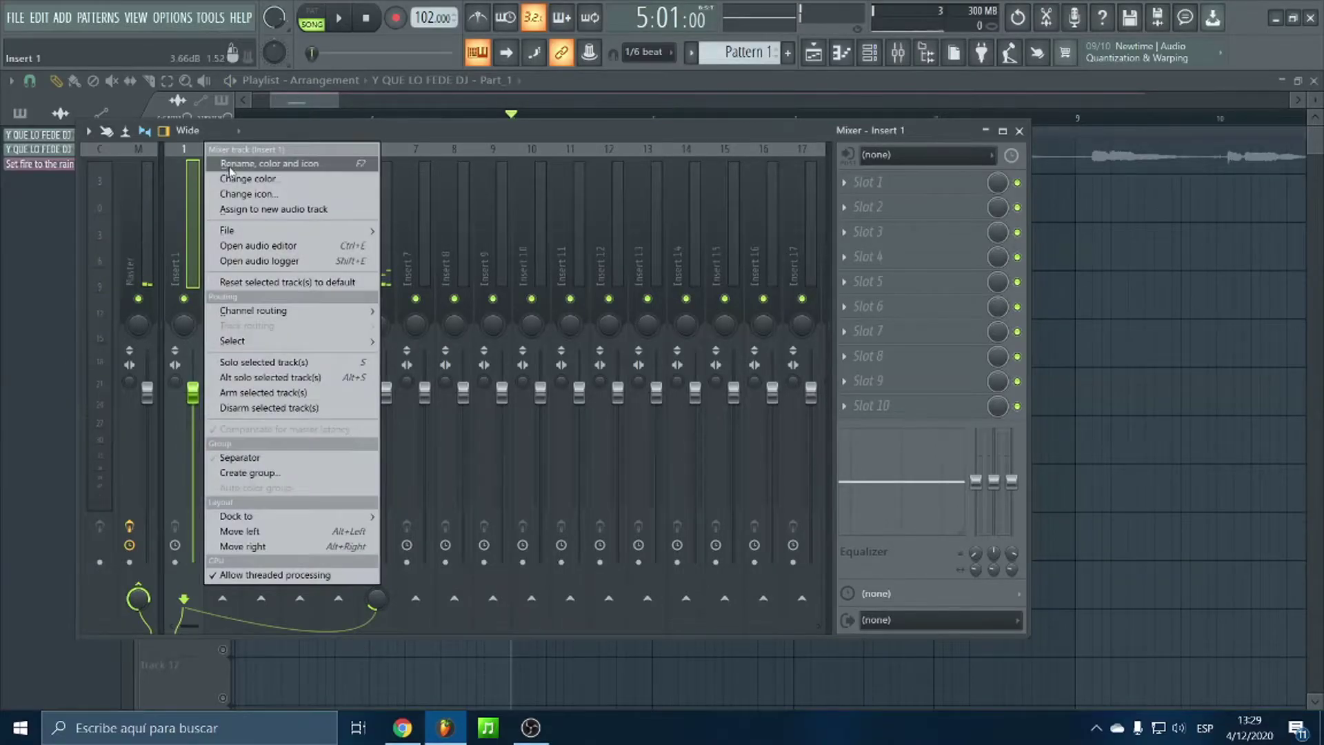
click(235, 170)
text(vocal 1)
key(Return)
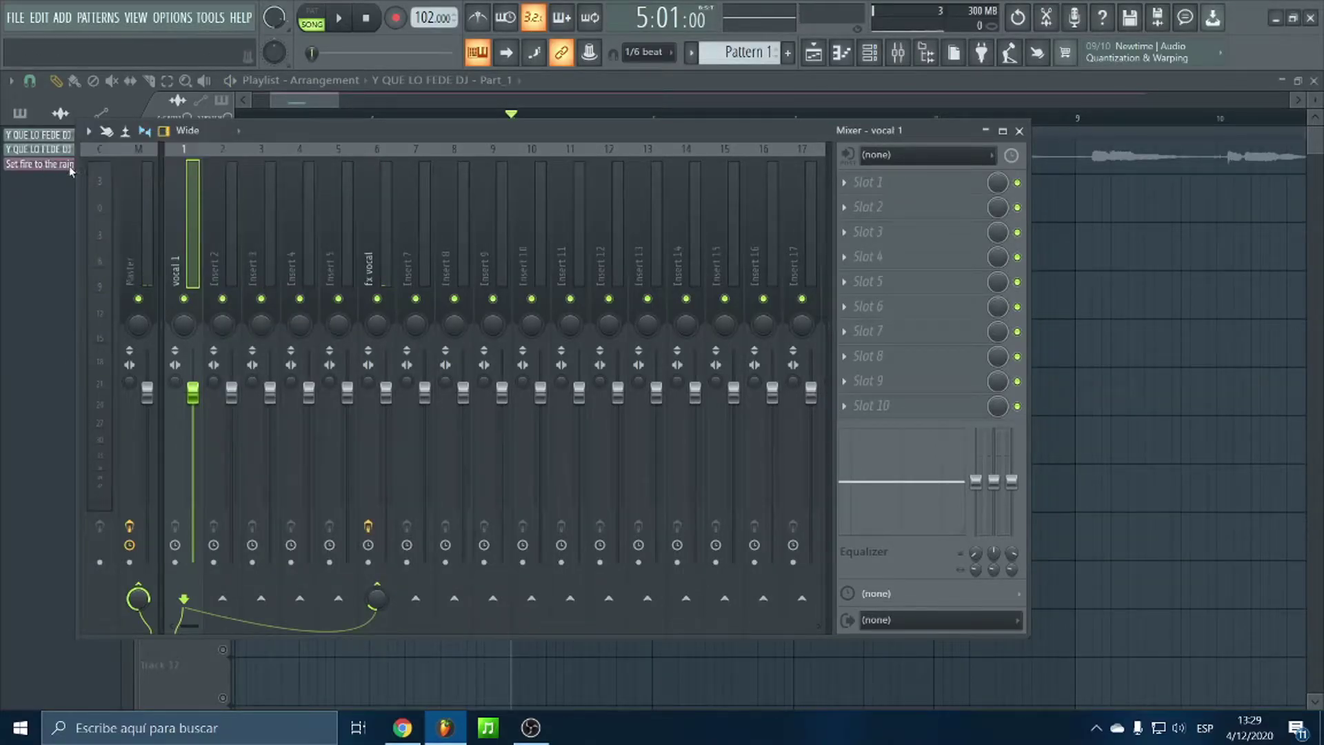
right_click(217, 195)
click(279, 173)
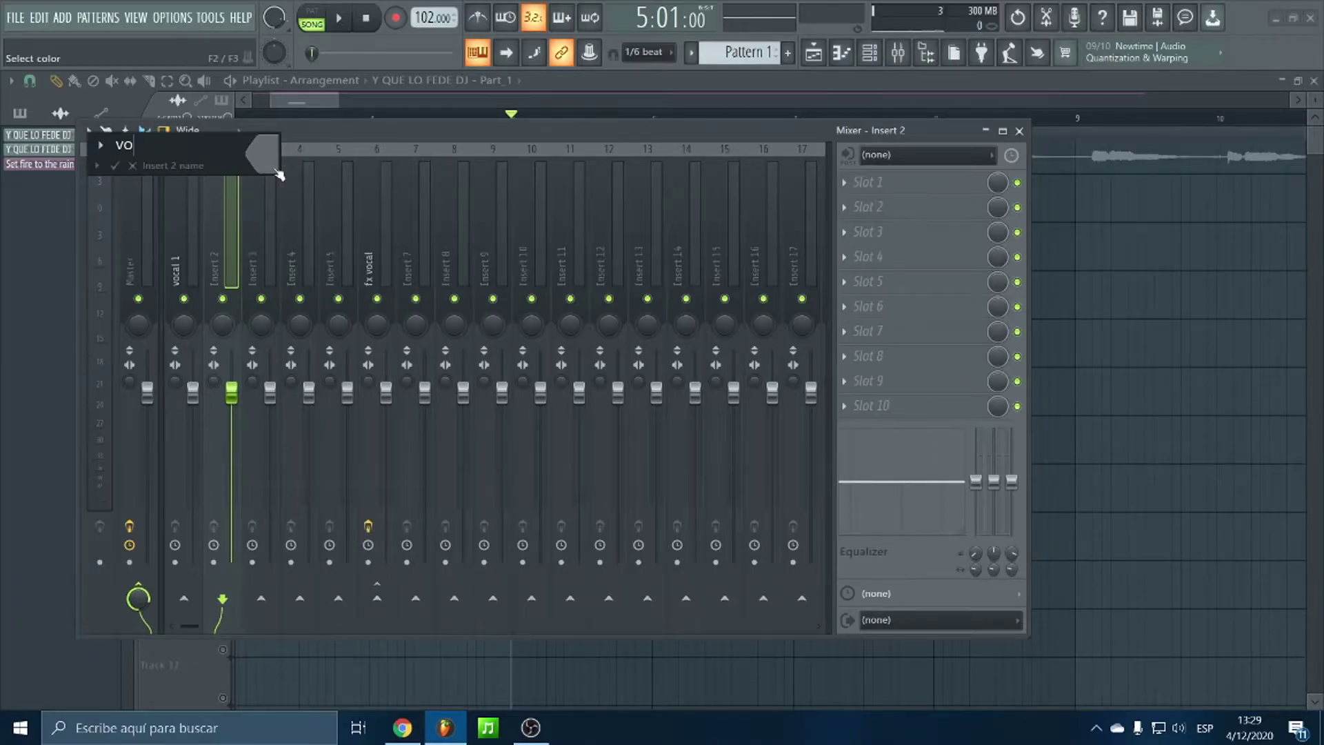
key(Return)
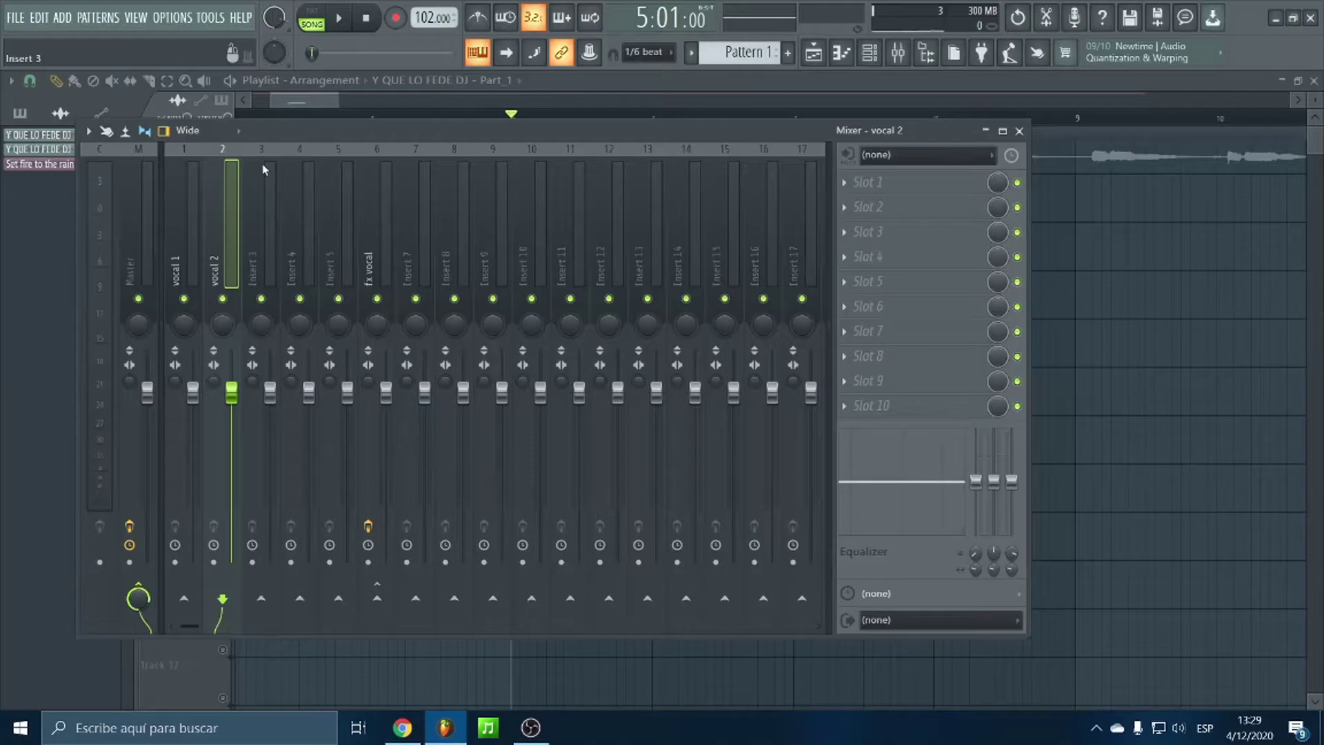
right_click(187, 200)
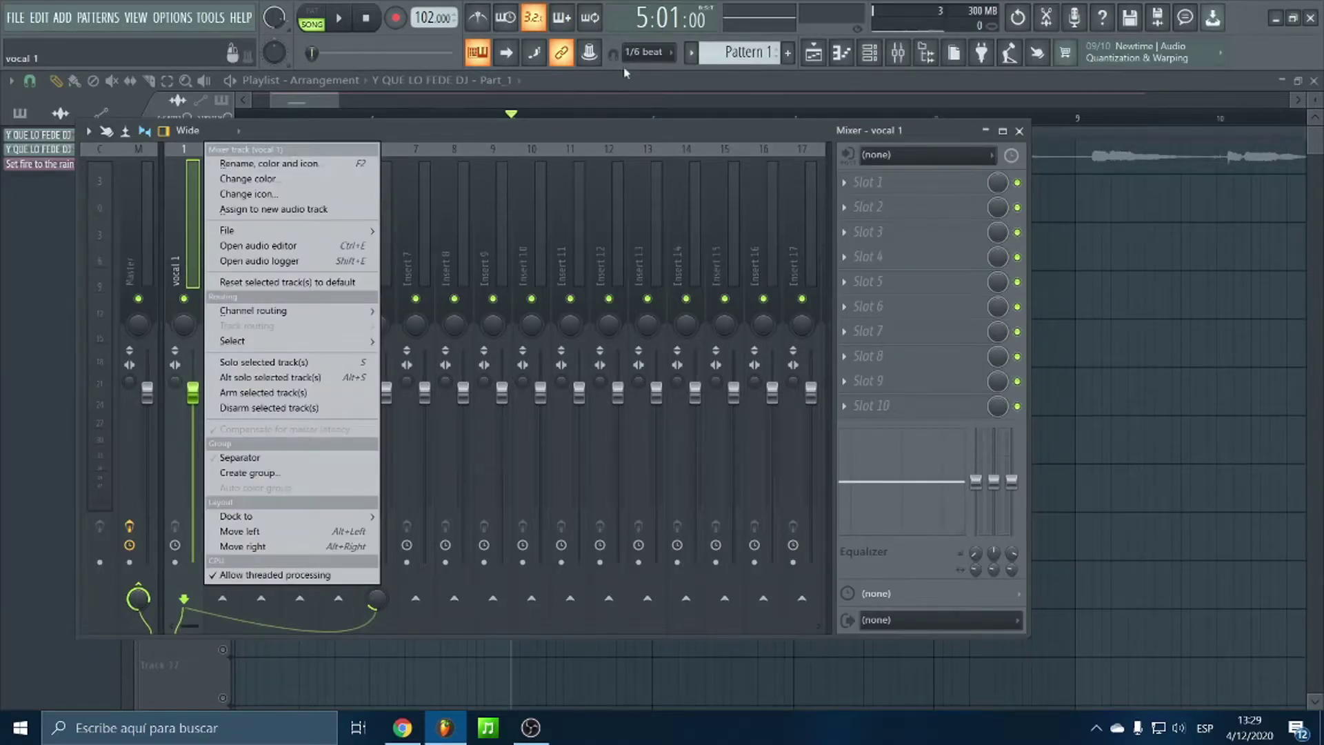
click(274, 94)
Solo Track 6 in the playlist and play its short vocal slice
scroll(974, 340, left, 2)
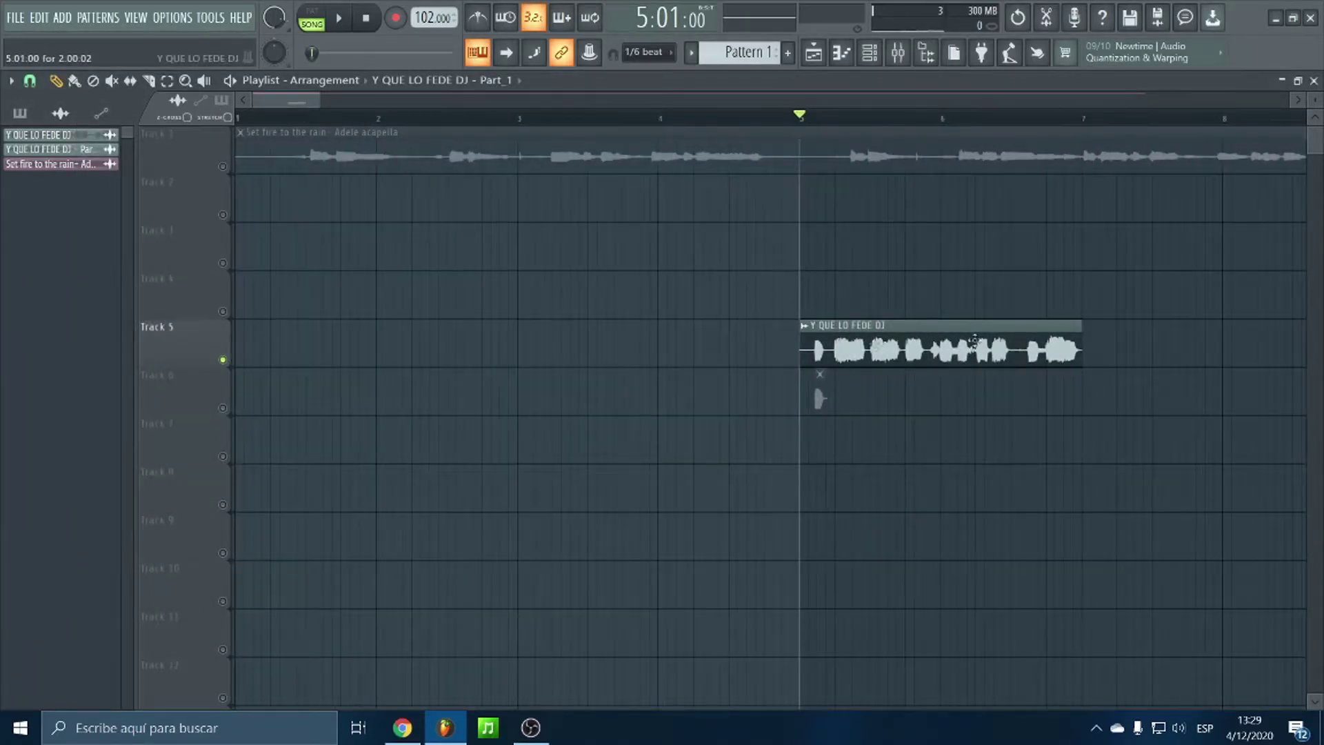
scroll(962, 207, down, 2)
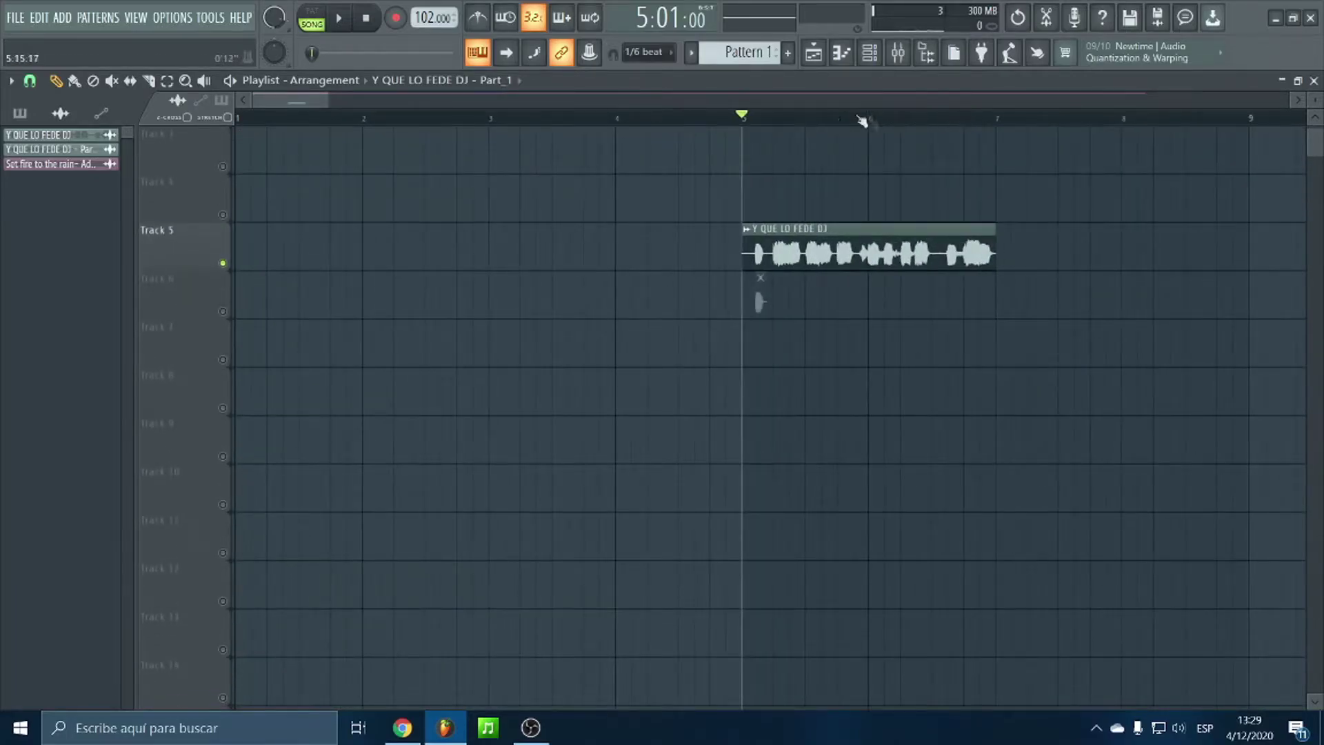
scroll(858, 121, up, 3)
right_click(222, 311)
key(space)
key(space)
Add Fruity Reeverb 2 to the vocal 2 mixer track with a raised wet level, lowered dry level and 7.2 sec decay, and audition it
click(870, 52)
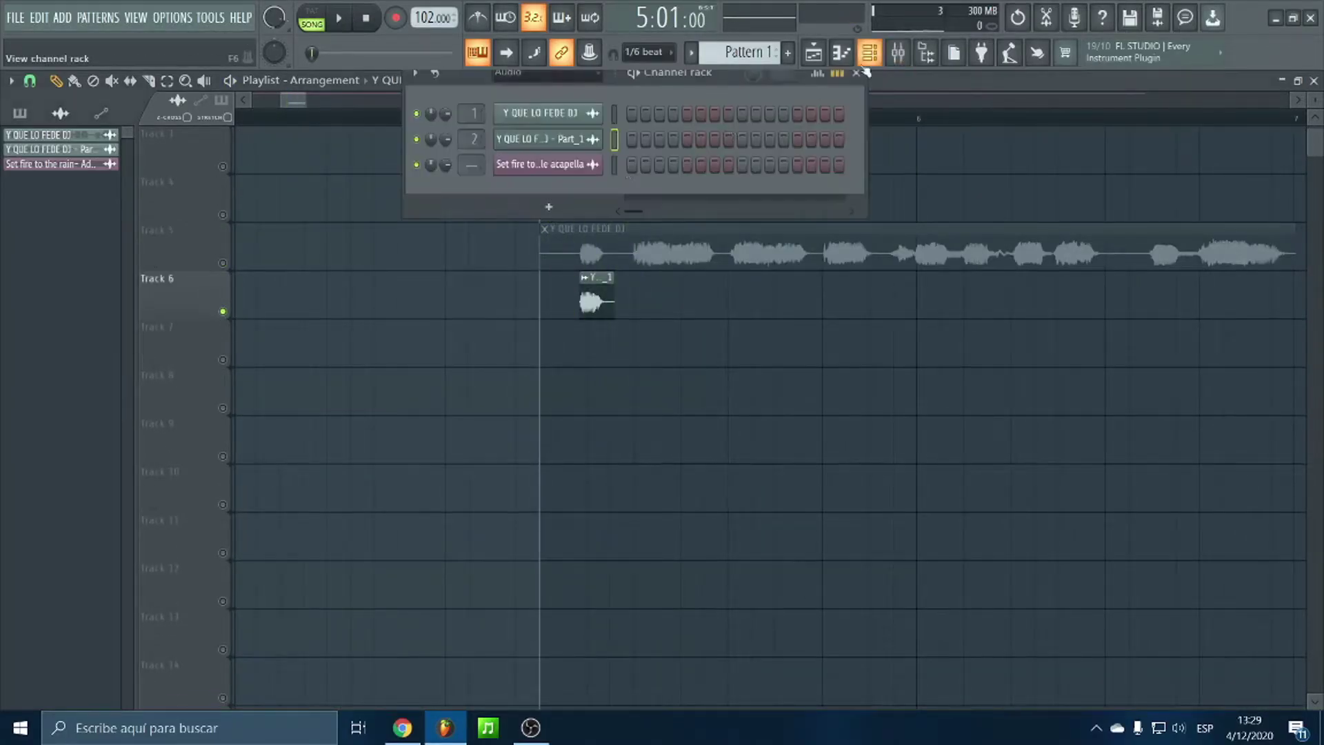
click(898, 51)
click(211, 200)
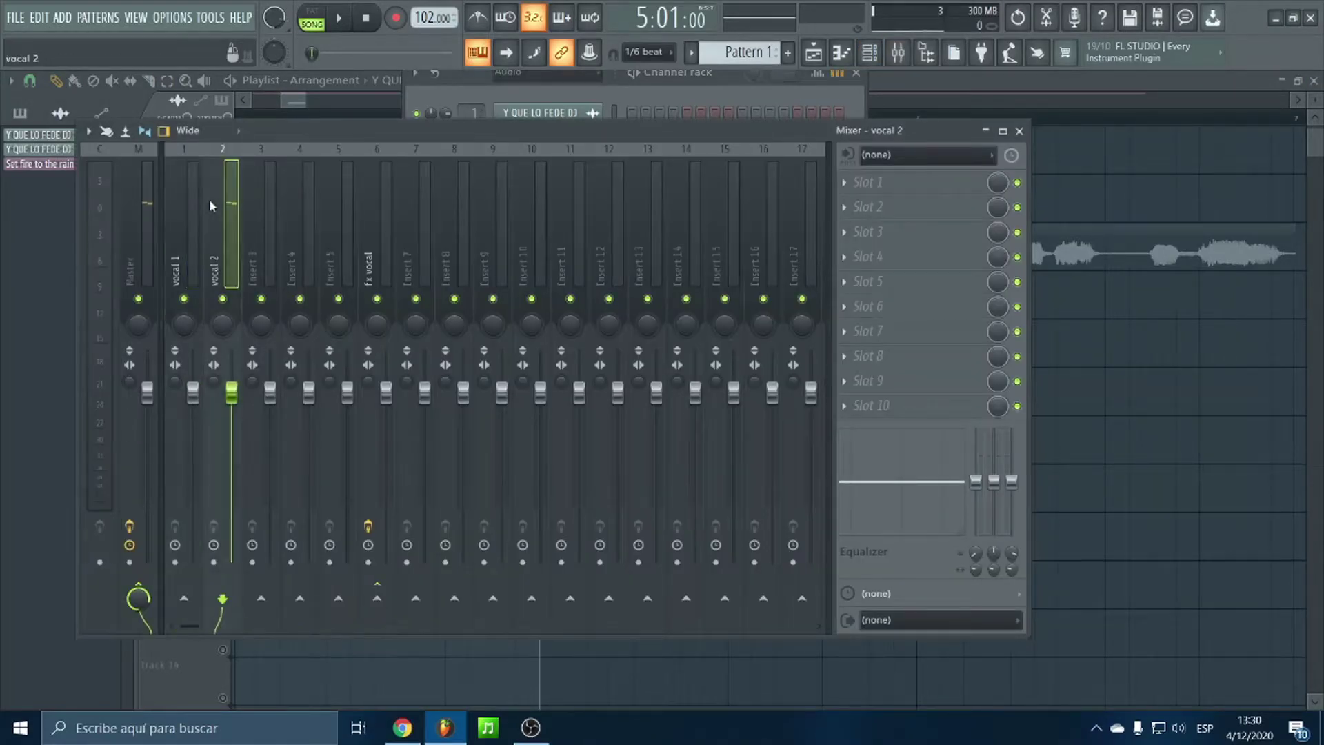
click(855, 183)
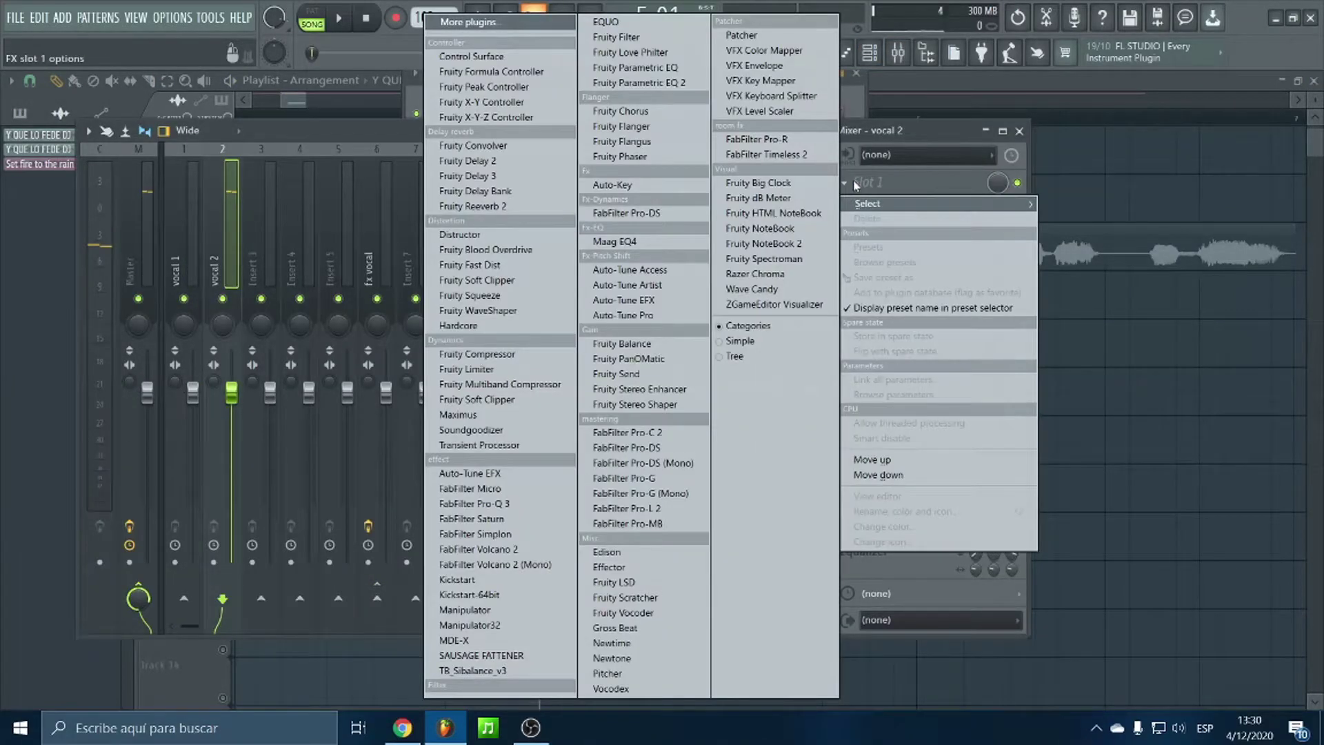
click(554, 210)
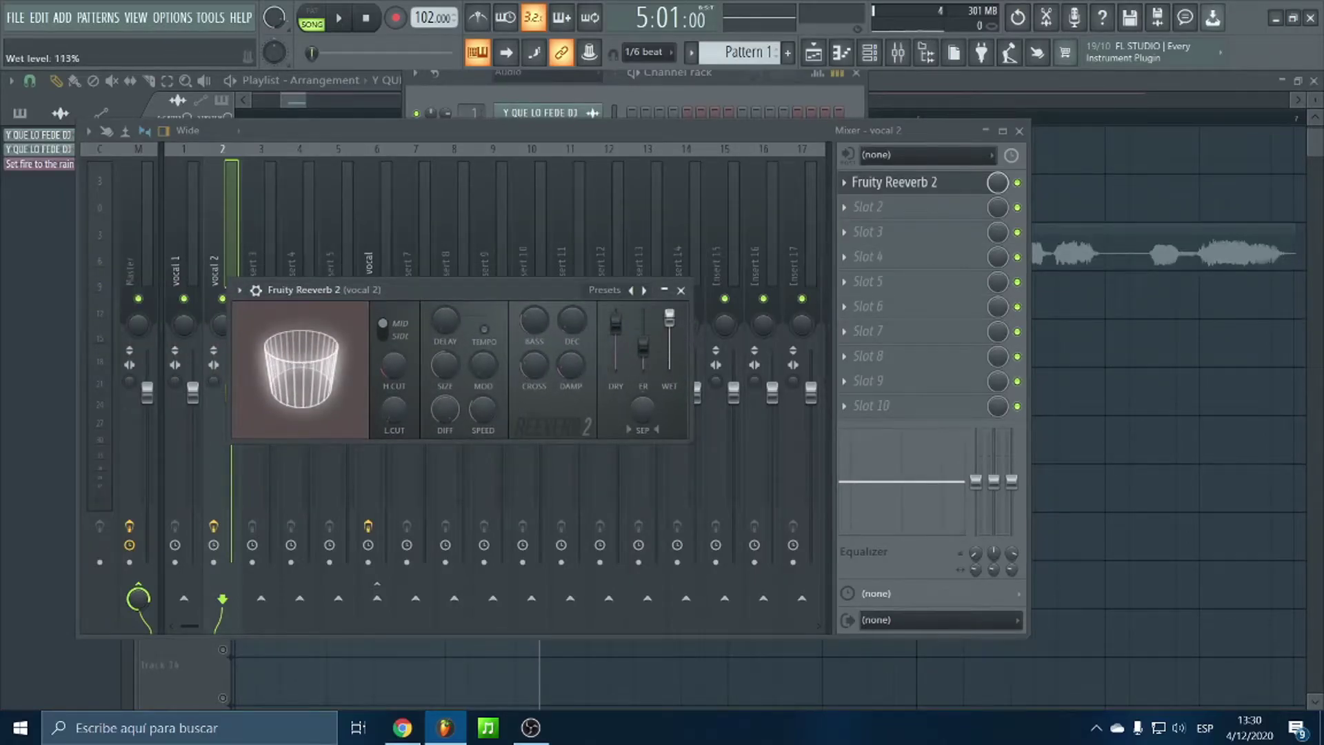
drag(616, 325, 616, 321)
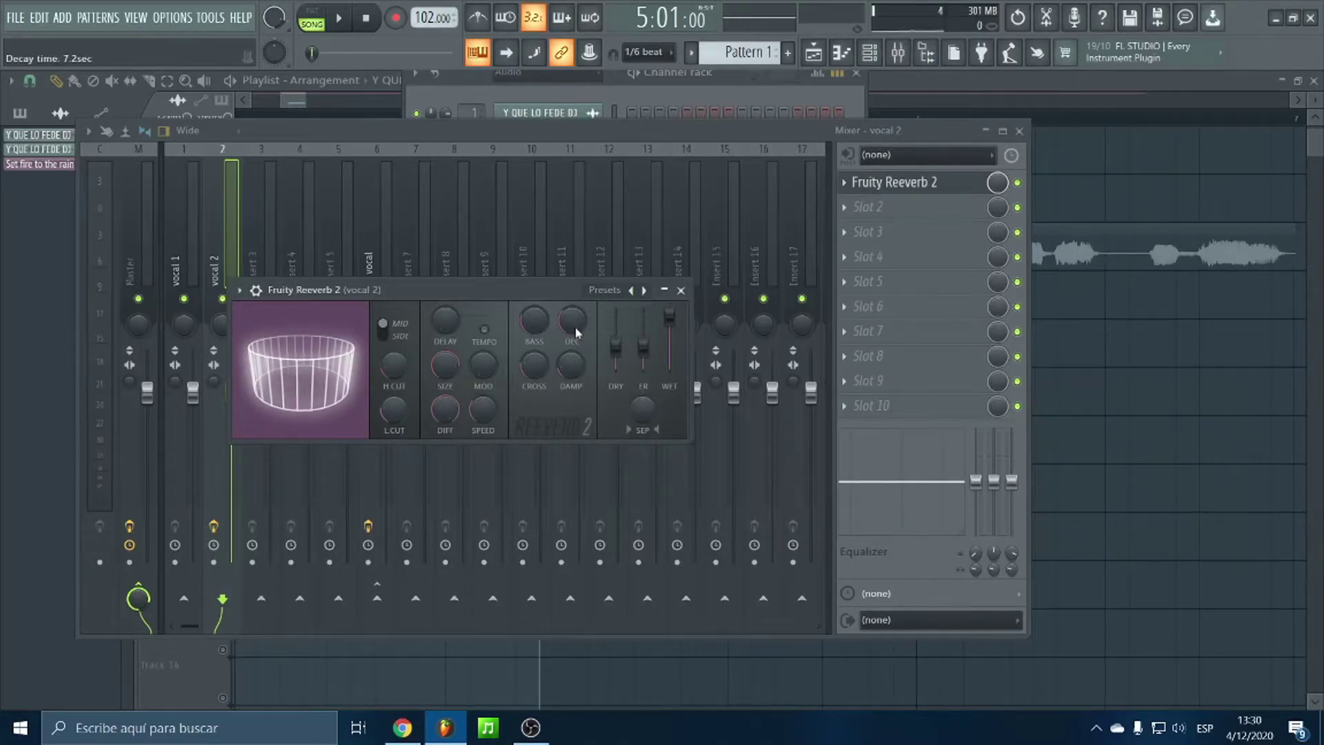
click(336, 23)
key(space)
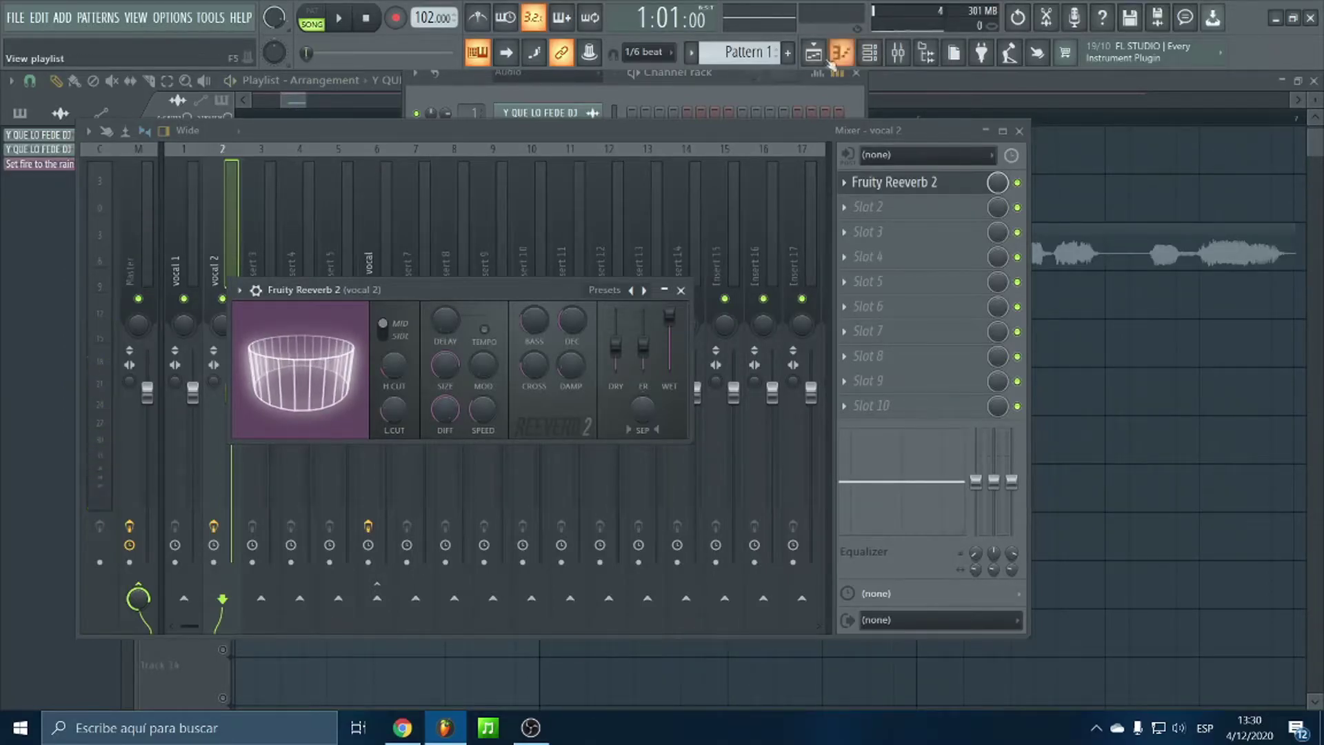
Export the Track 6 vocal slice with its reverb as untitled.wav and place the rendered clip on Track 6
click(834, 59)
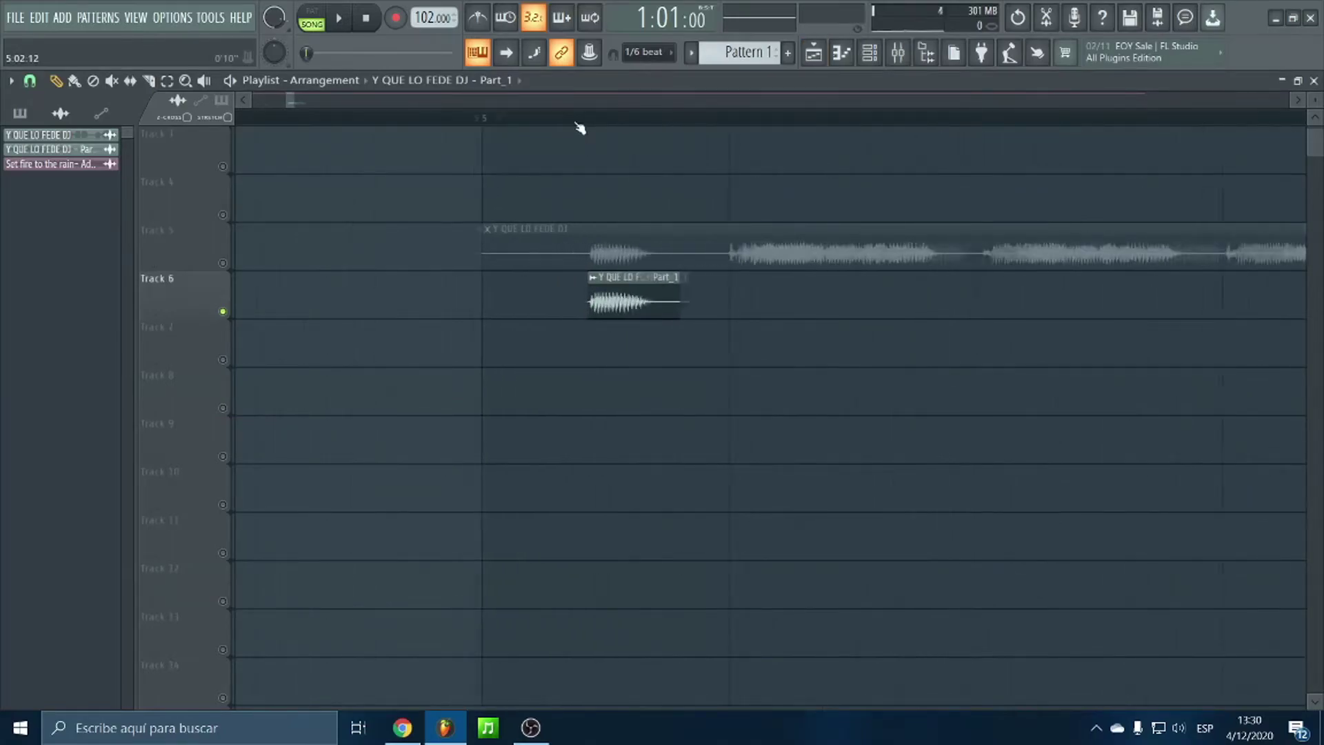
scroll(579, 128, up, 3)
drag(800, 367, 628, 309)
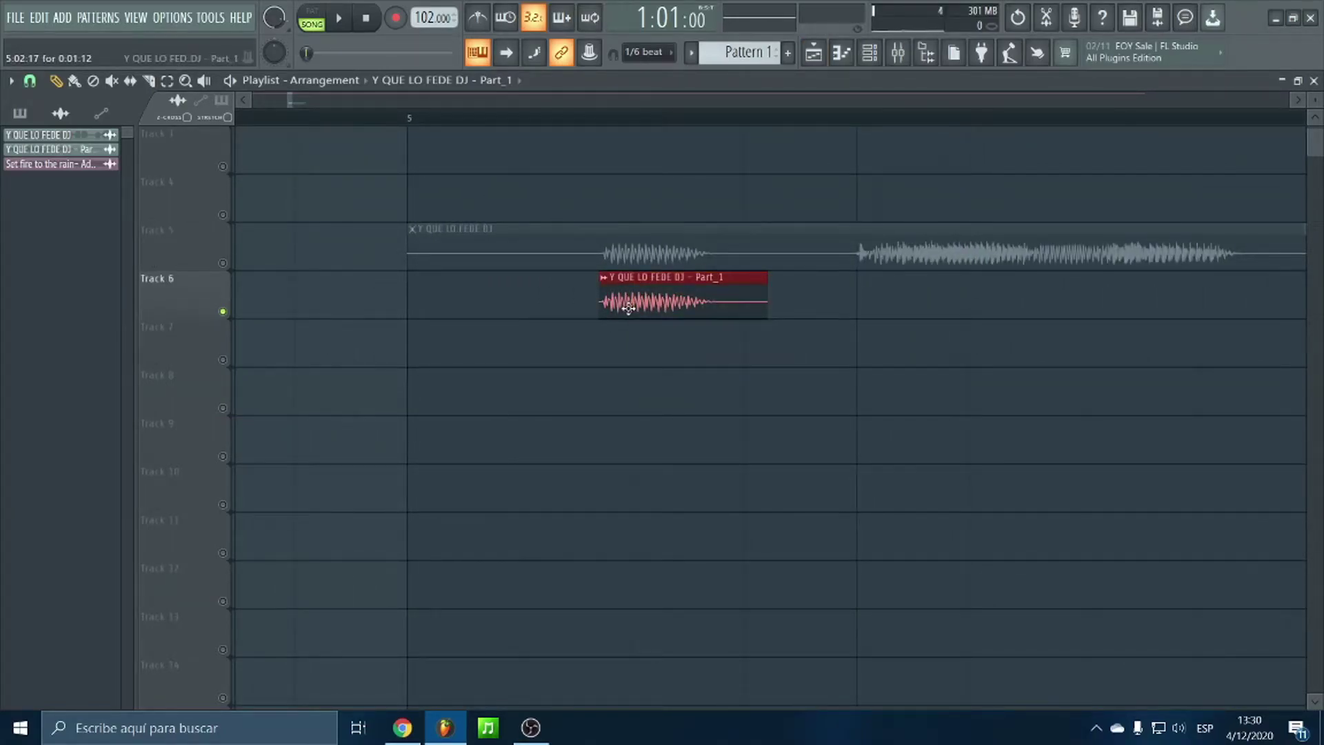
key(ctrl+r)
click(78, 145)
click(387, 386)
click(789, 599)
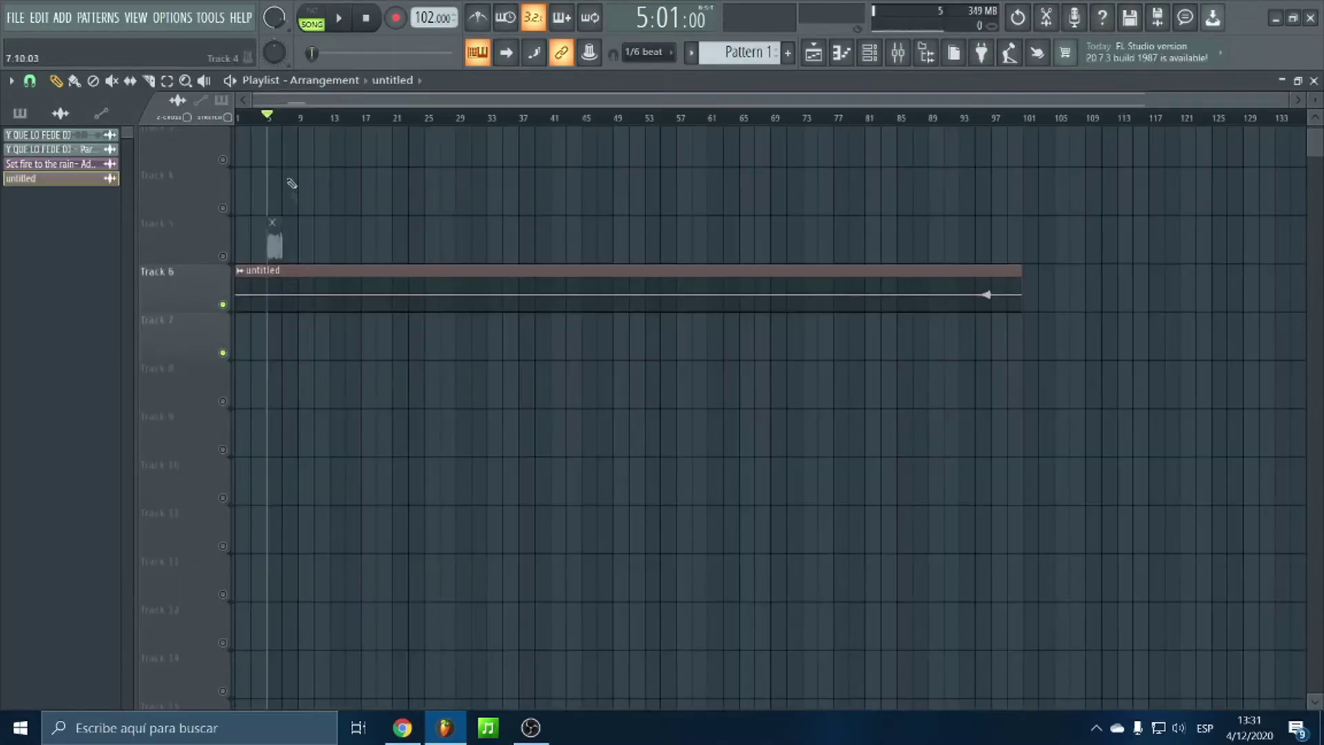
Turn on Reverse for the rendered untitled clip on Track 6
scroll(360, 133, up, 3)
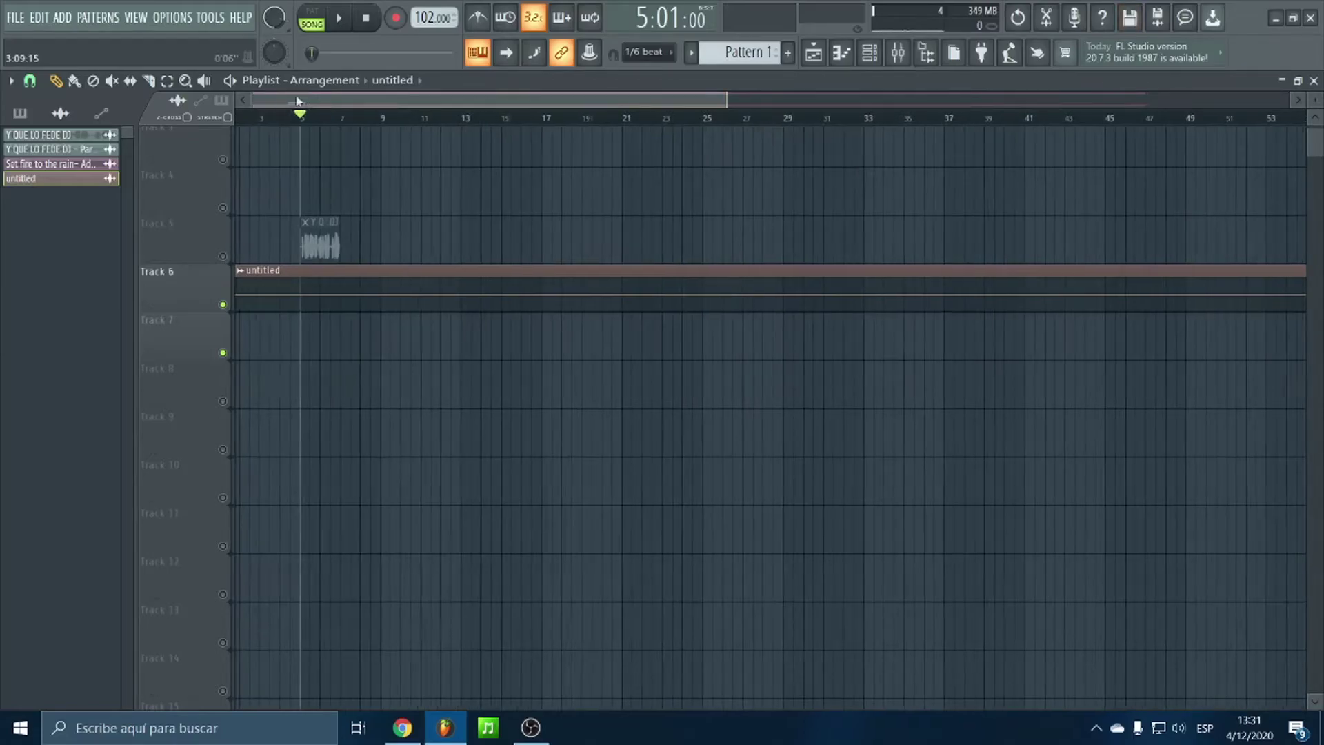
scroll(355, 128, down, 3)
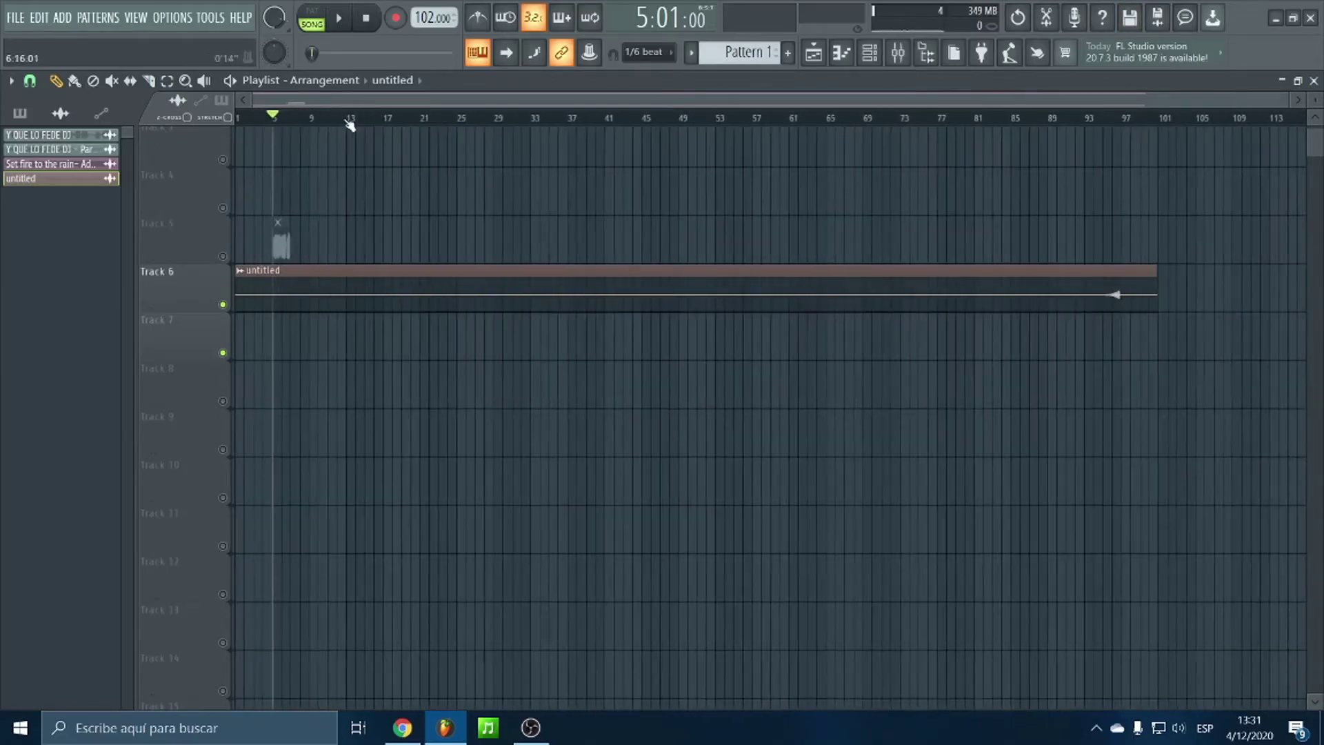
double_click(290, 275)
click(414, 428)
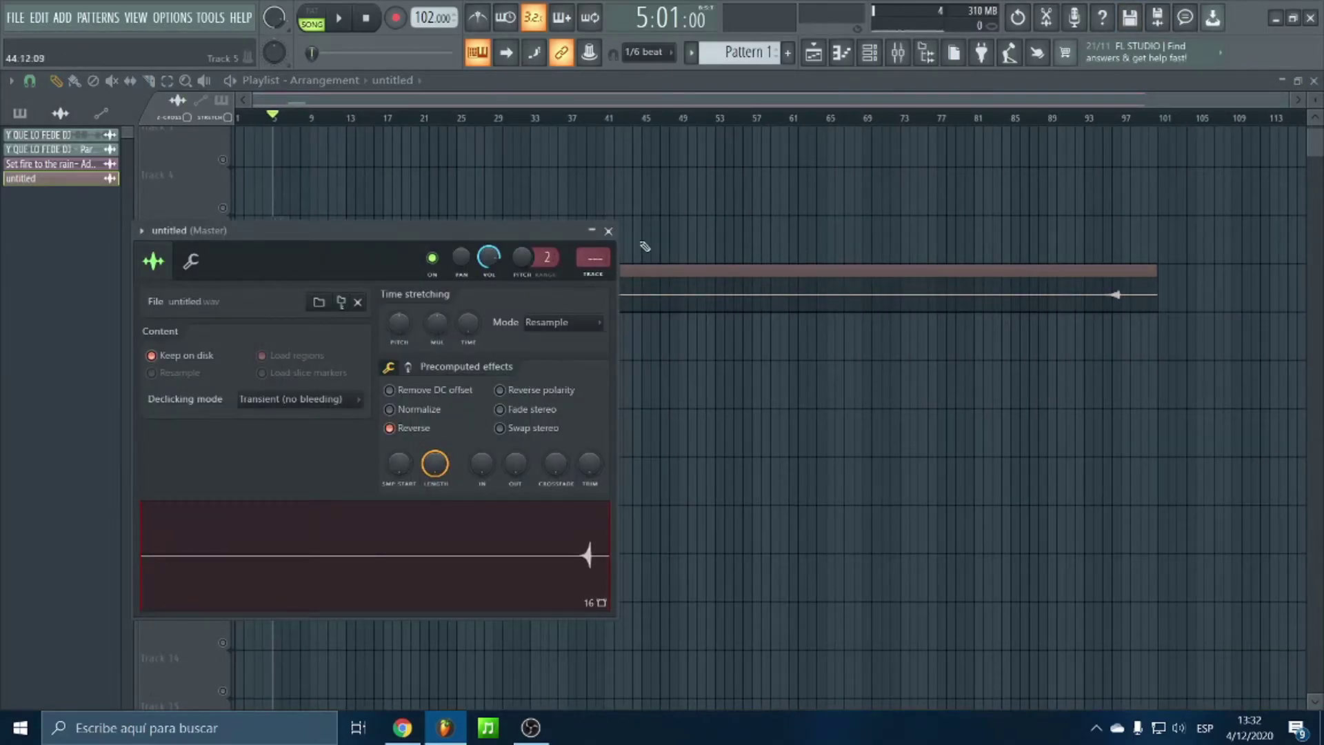
click(608, 231)
Trim the silence before and after the swell in the reversed clip, leaving about three bars of audio
drag(236, 287, 359, 299)
scroll(372, 297, up, 3)
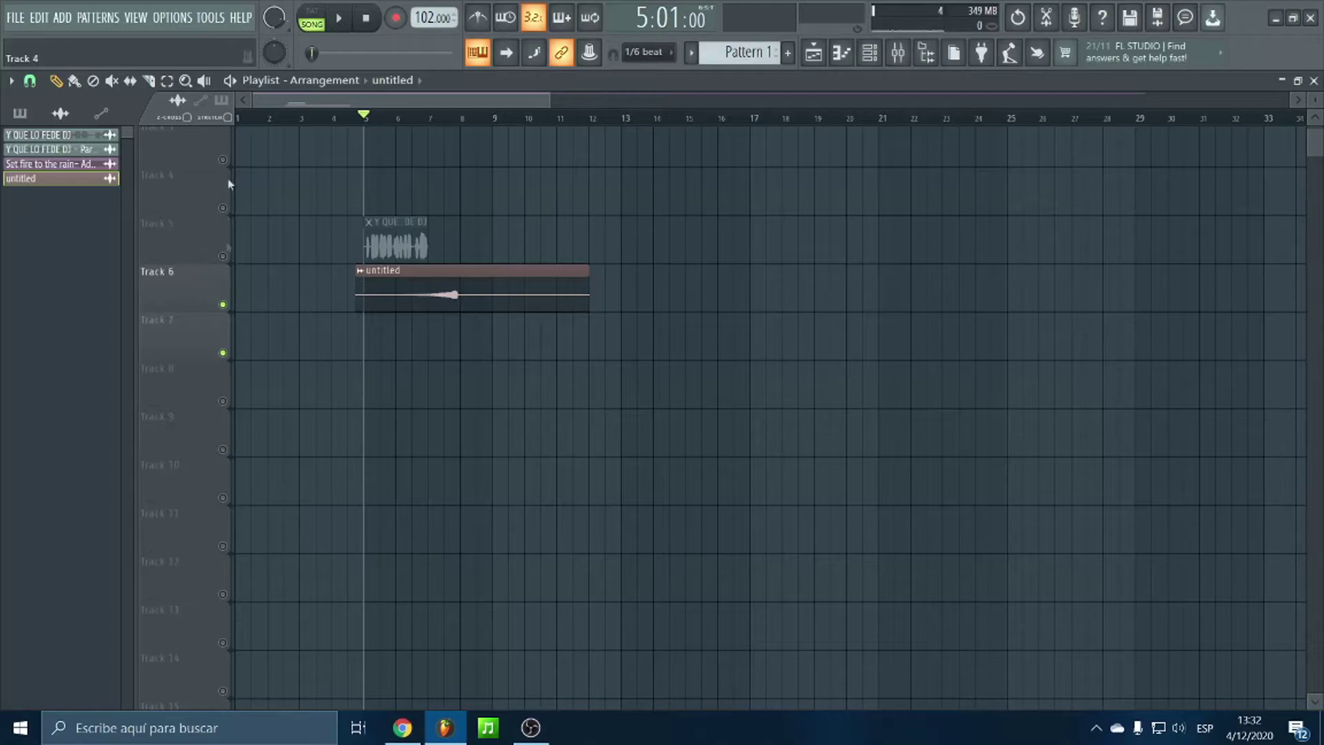
drag(588, 266, 462, 263)
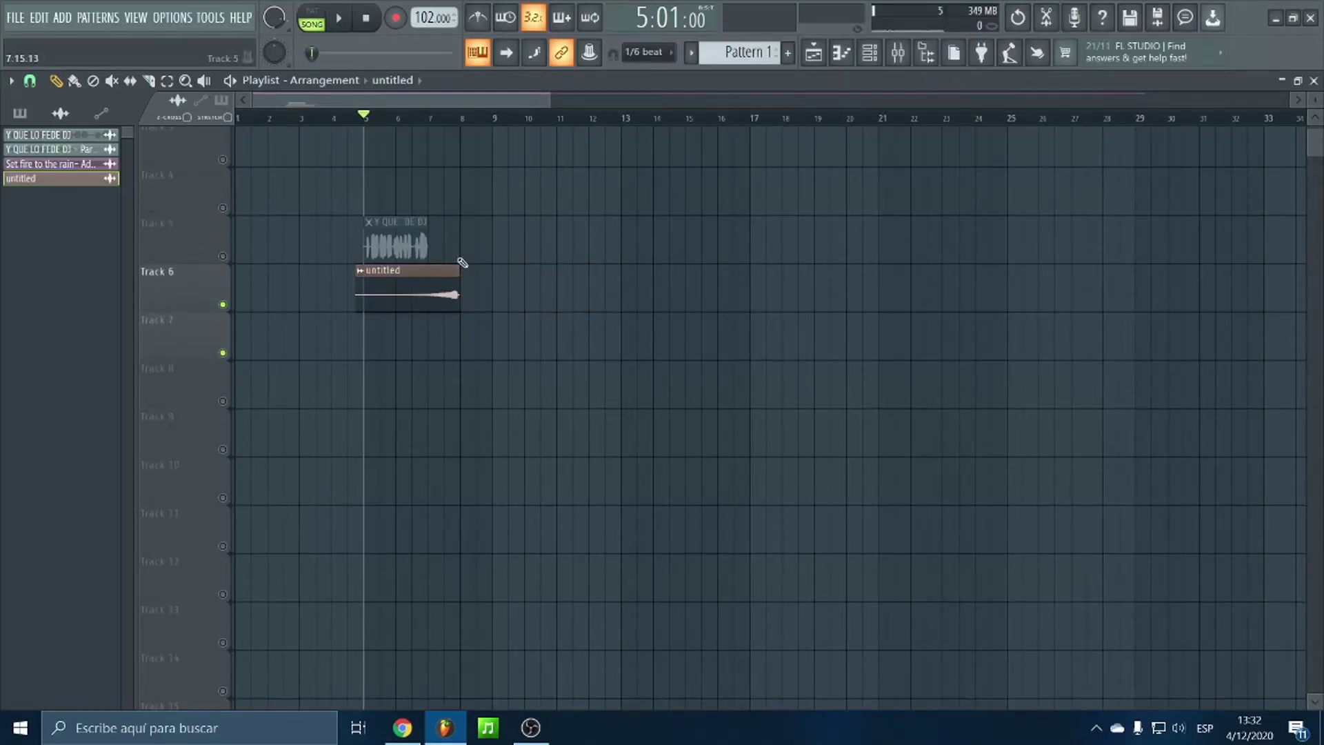
Move the reversed clip to begin near bar 2 and trim its end so the swell leads into the vocal tag's first word
scroll(462, 263, up, 4)
drag(680, 293, 380, 286)
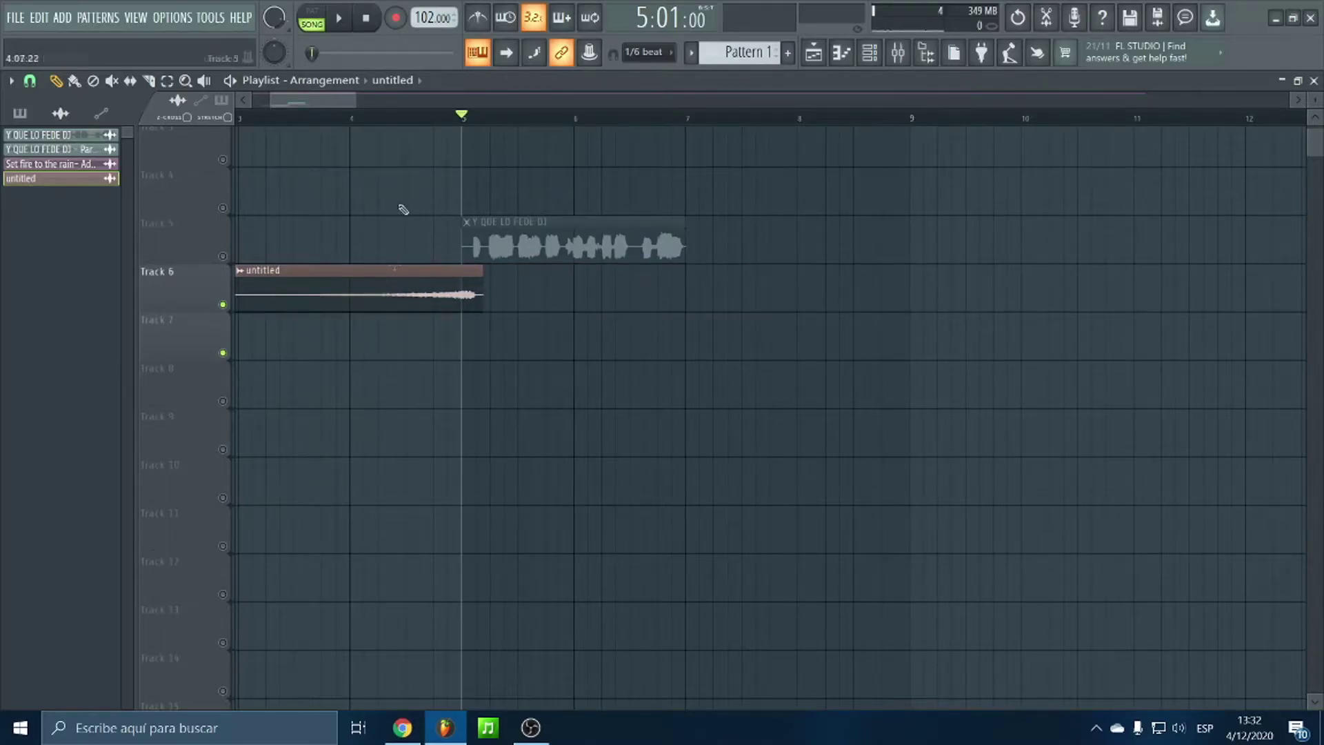
scroll(402, 207, up, 5)
drag(800, 305, 839, 300)
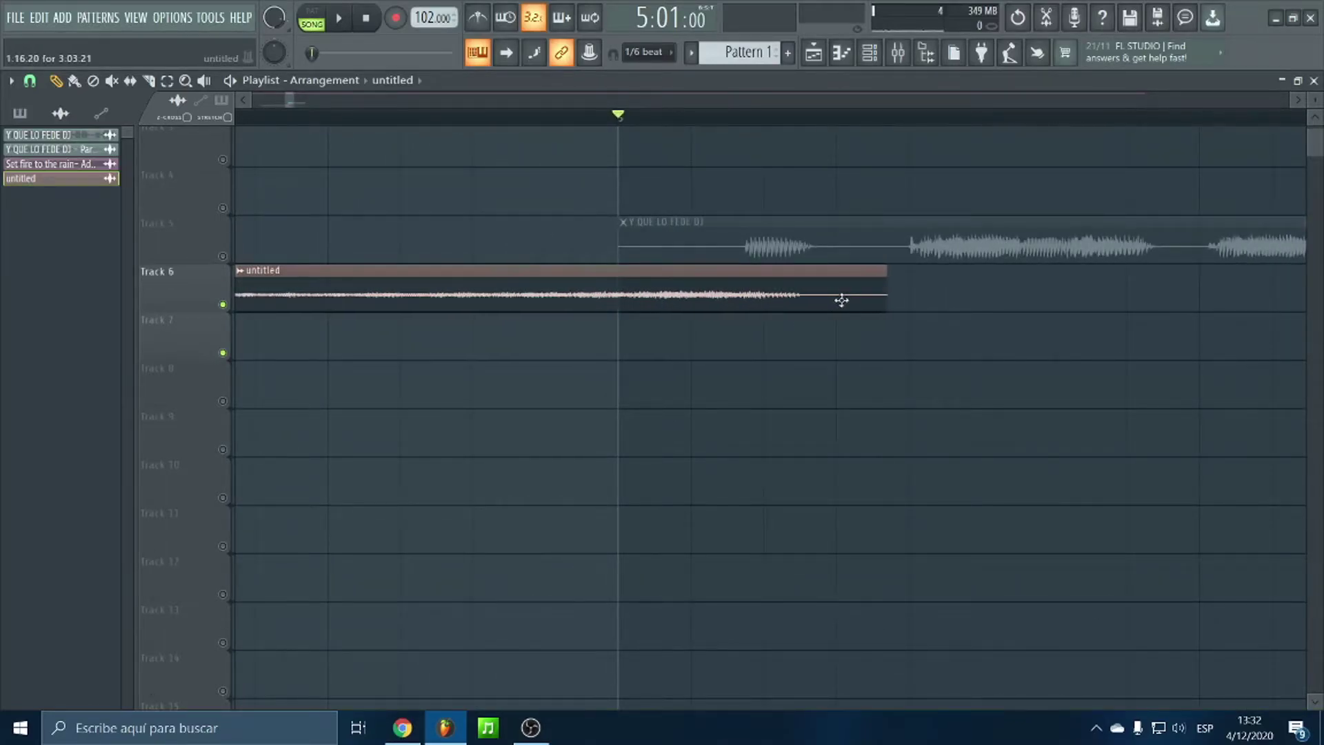
scroll(794, 124, up, 2)
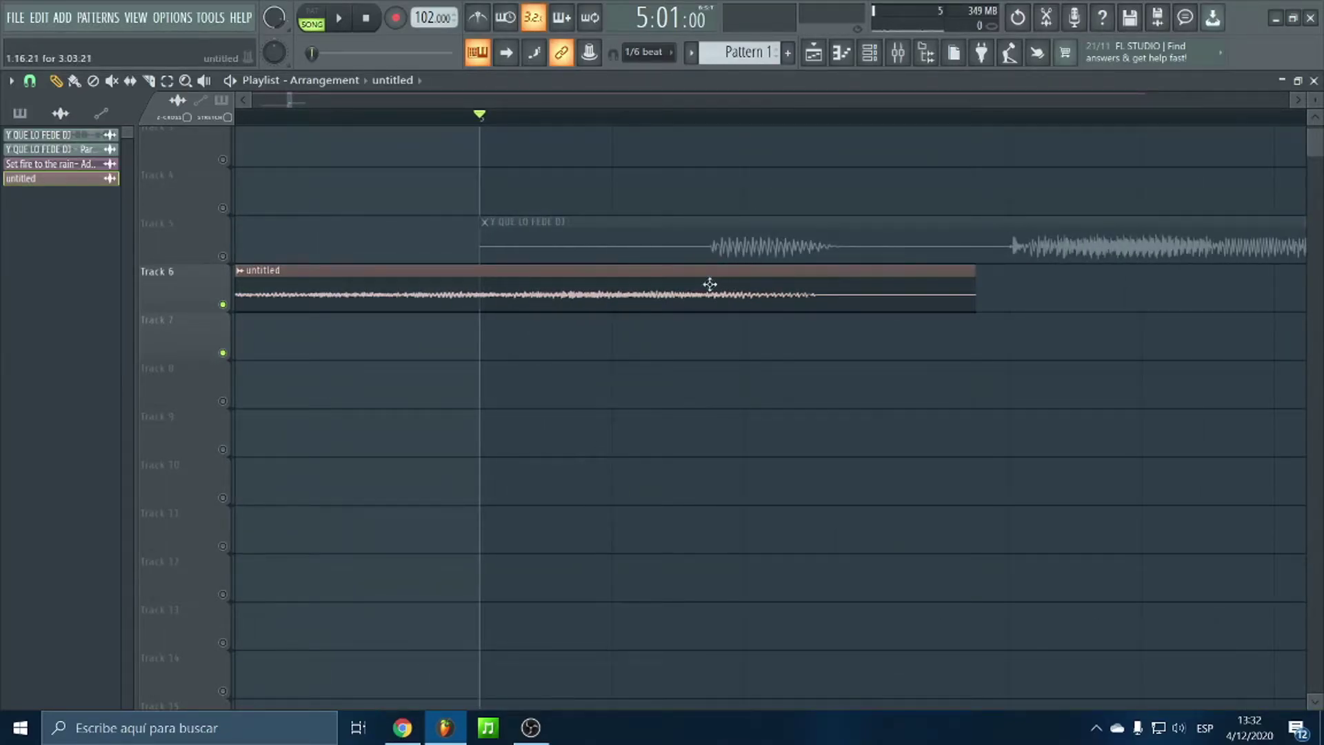
drag(769, 283, 656, 283)
Unmute Track 5 and play from the middle of bar 3 to hear the reversed swell lead into the vocal tag
scroll(534, 128, down, 6)
click(222, 256)
click(403, 119)
click(338, 22)
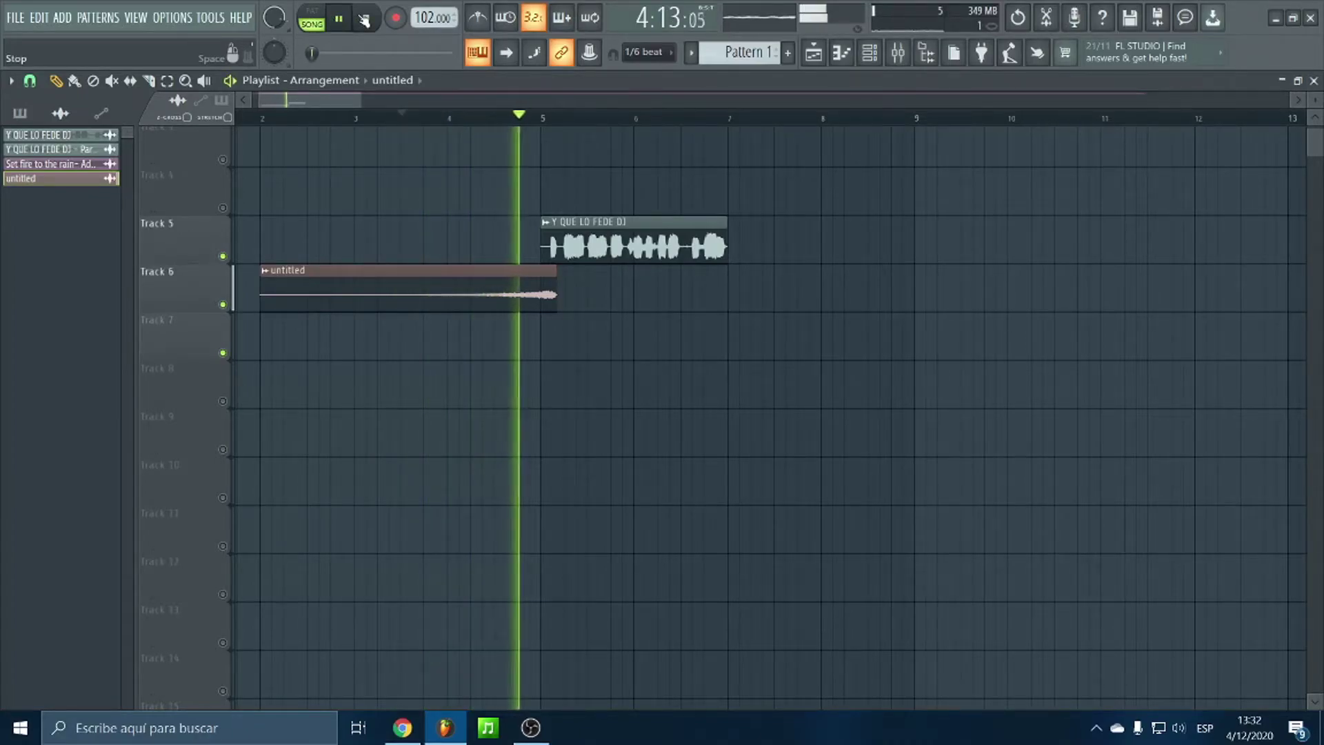
click(365, 18)
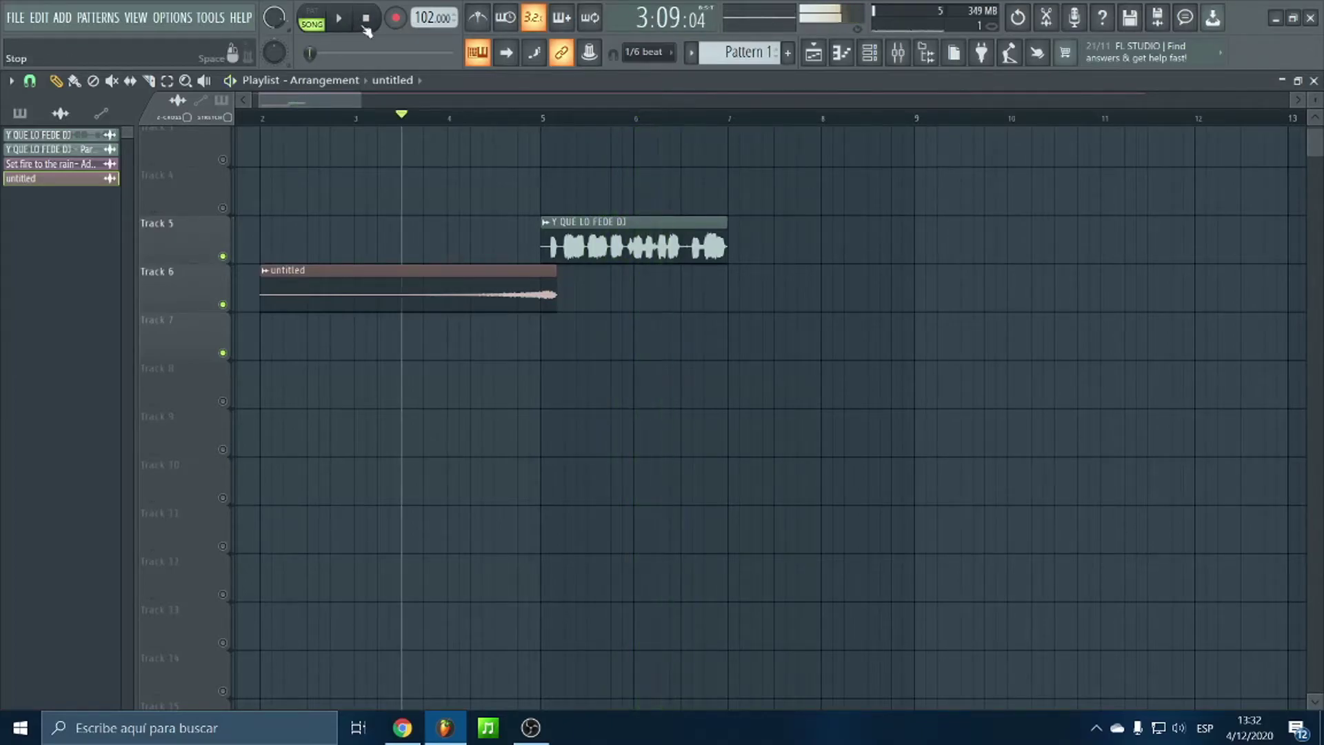
click(361, 21)
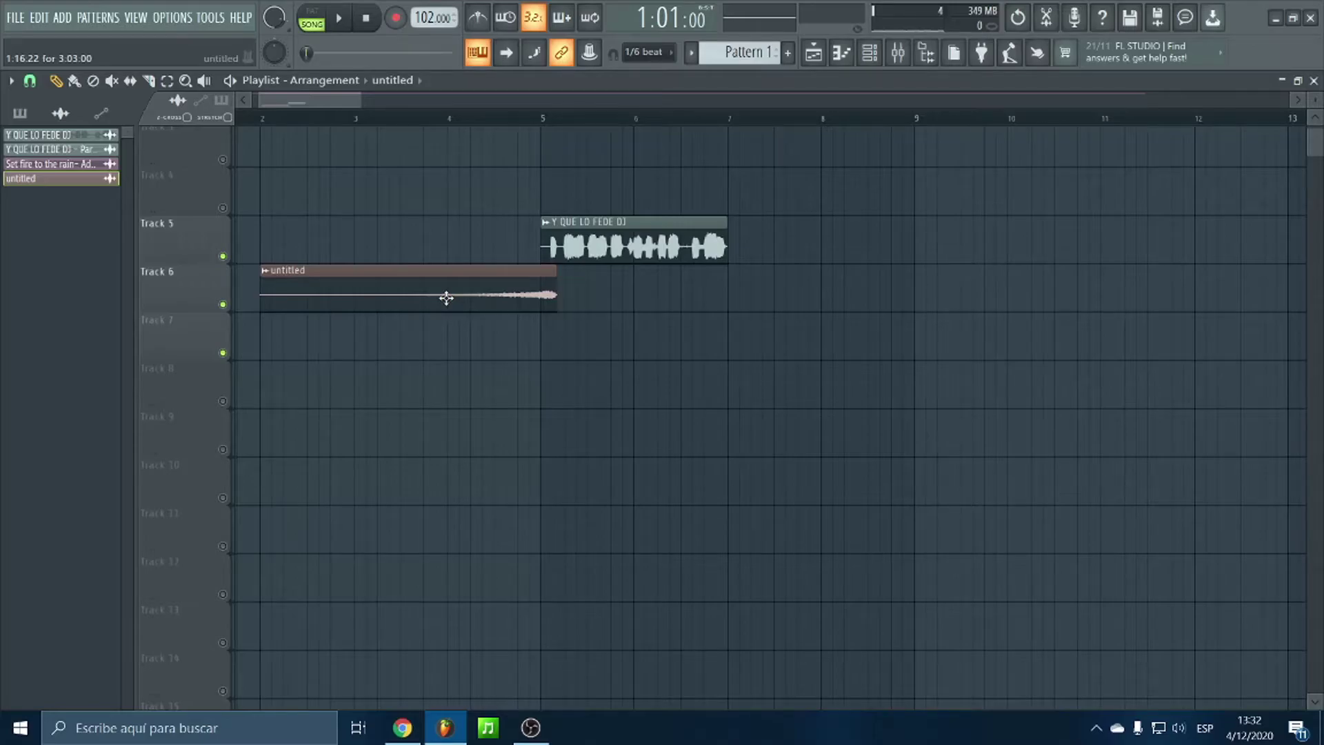
Open Fruity Reeverb 2 on the vocal 2 mixer track and fine-tune its wet level and decay
click(897, 52)
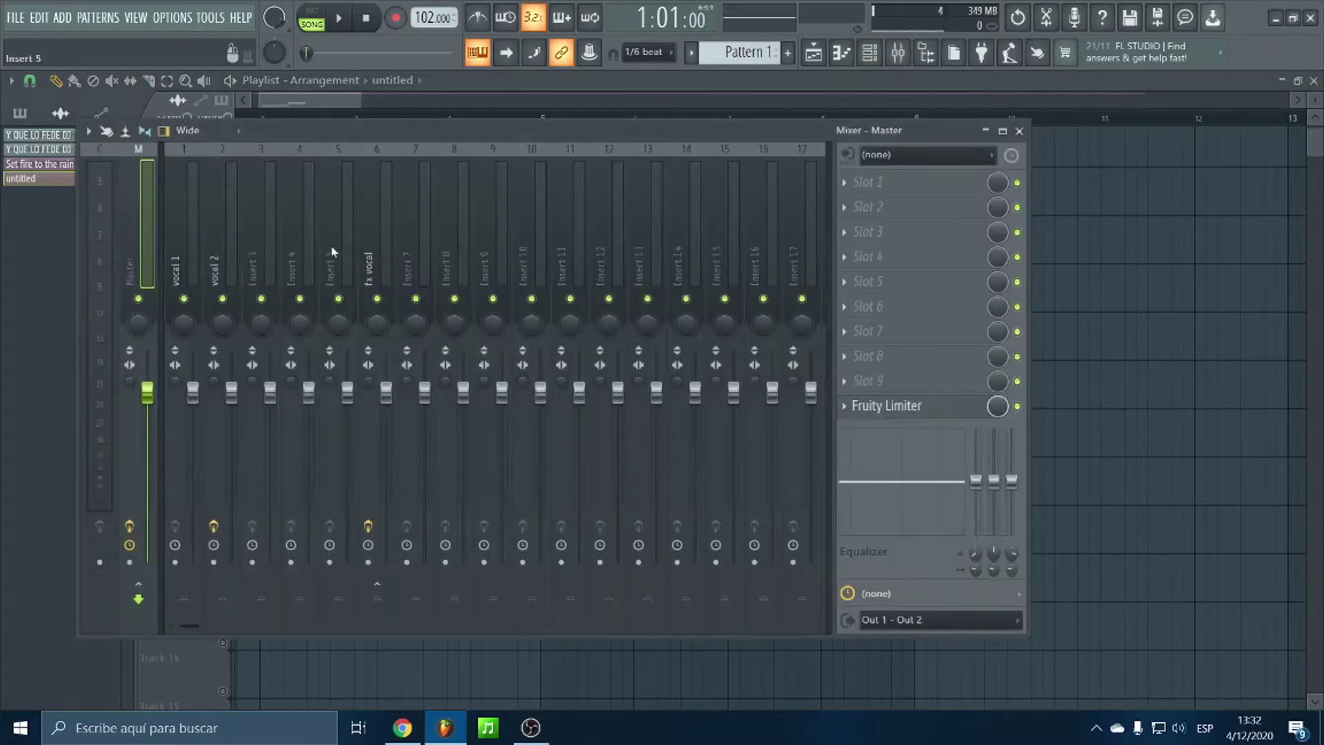
click(223, 206)
click(906, 182)
drag(414, 290, 468, 287)
drag(724, 314, 724, 309)
drag(626, 317, 626, 310)
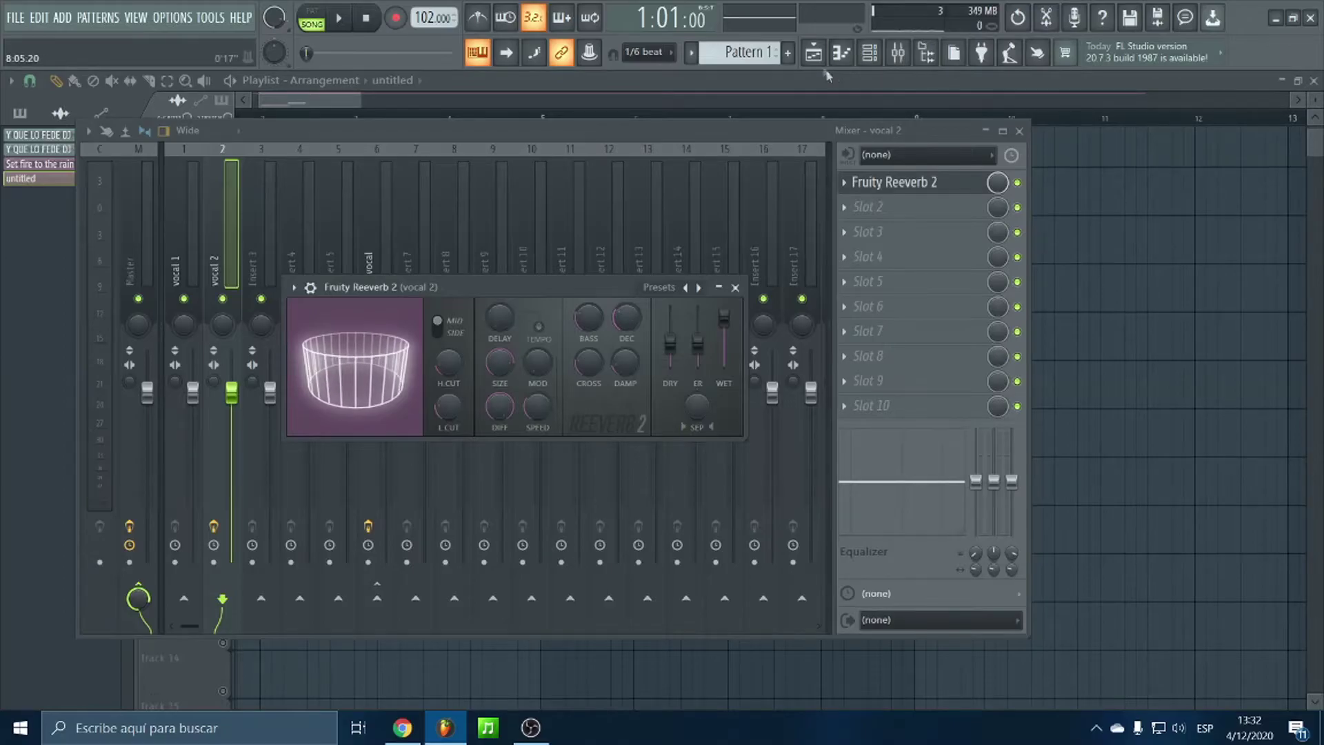
Place the playhead in the second half of bar 3 and open the Track 5 vocal tag's sample in the audio editor
click(814, 52)
click(418, 118)
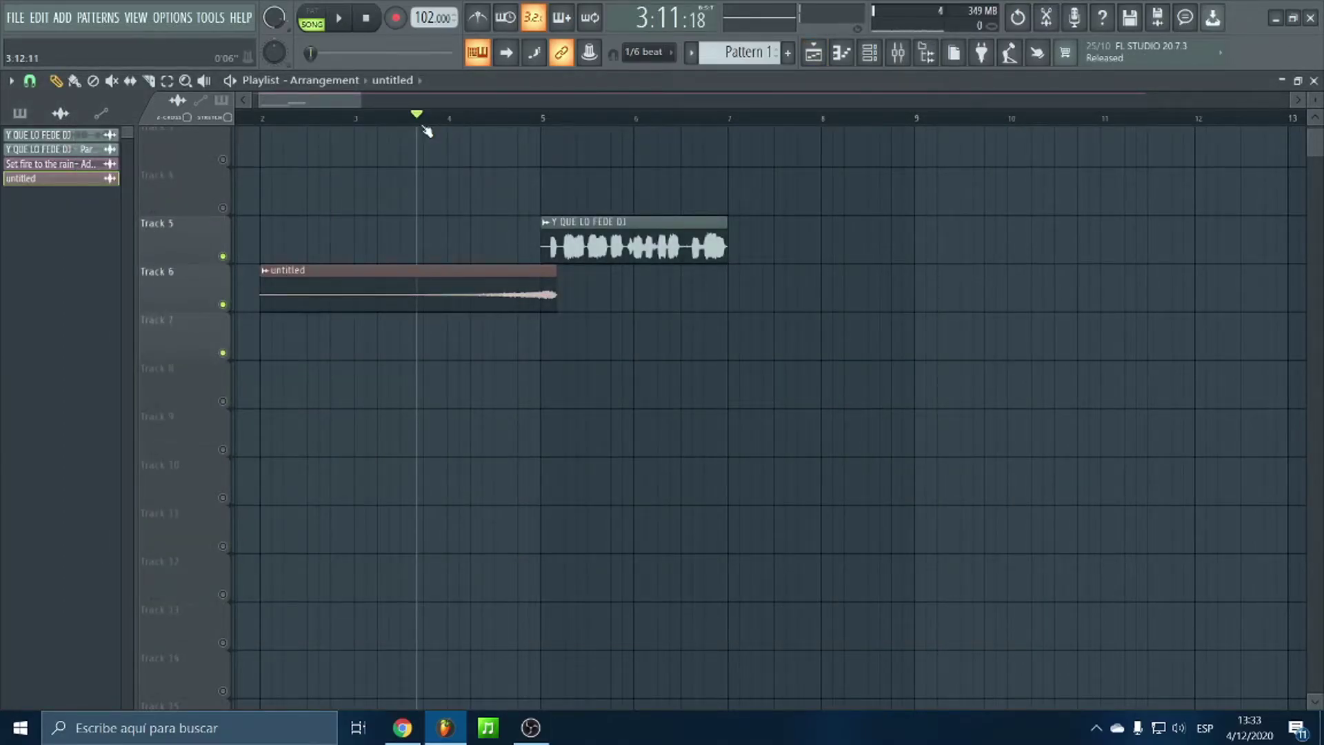
double_click(580, 257)
right_click(655, 494)
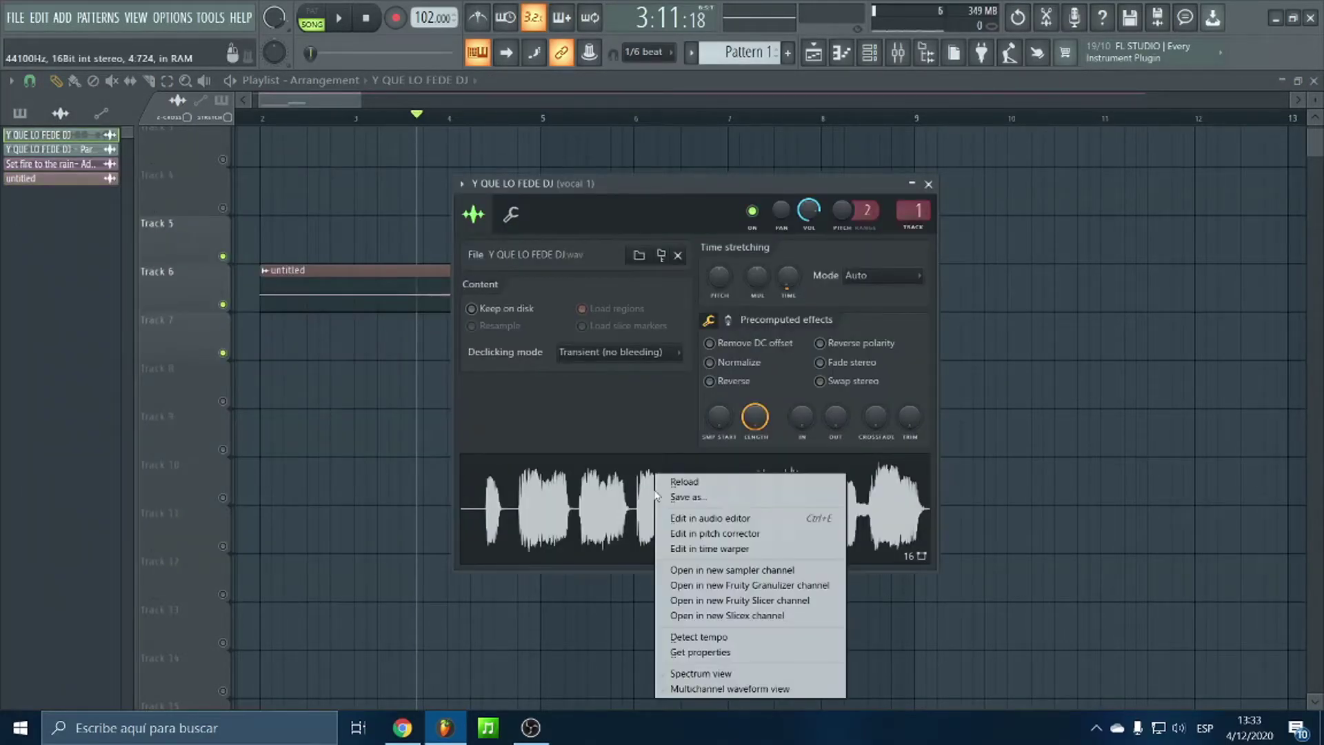
click(723, 521)
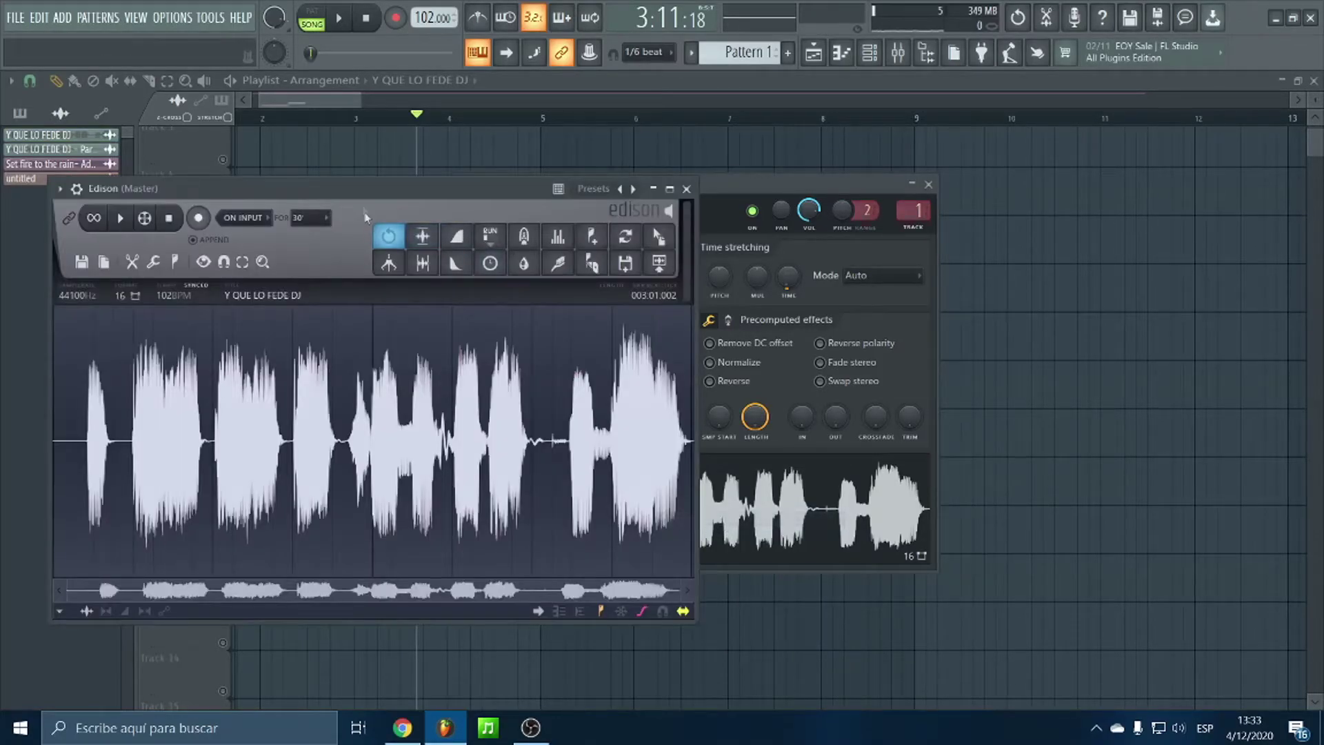
Trim the vocal tag sample in the audio editor down to only its first word
drag(329, 366, 938, 352)
key(Delete)
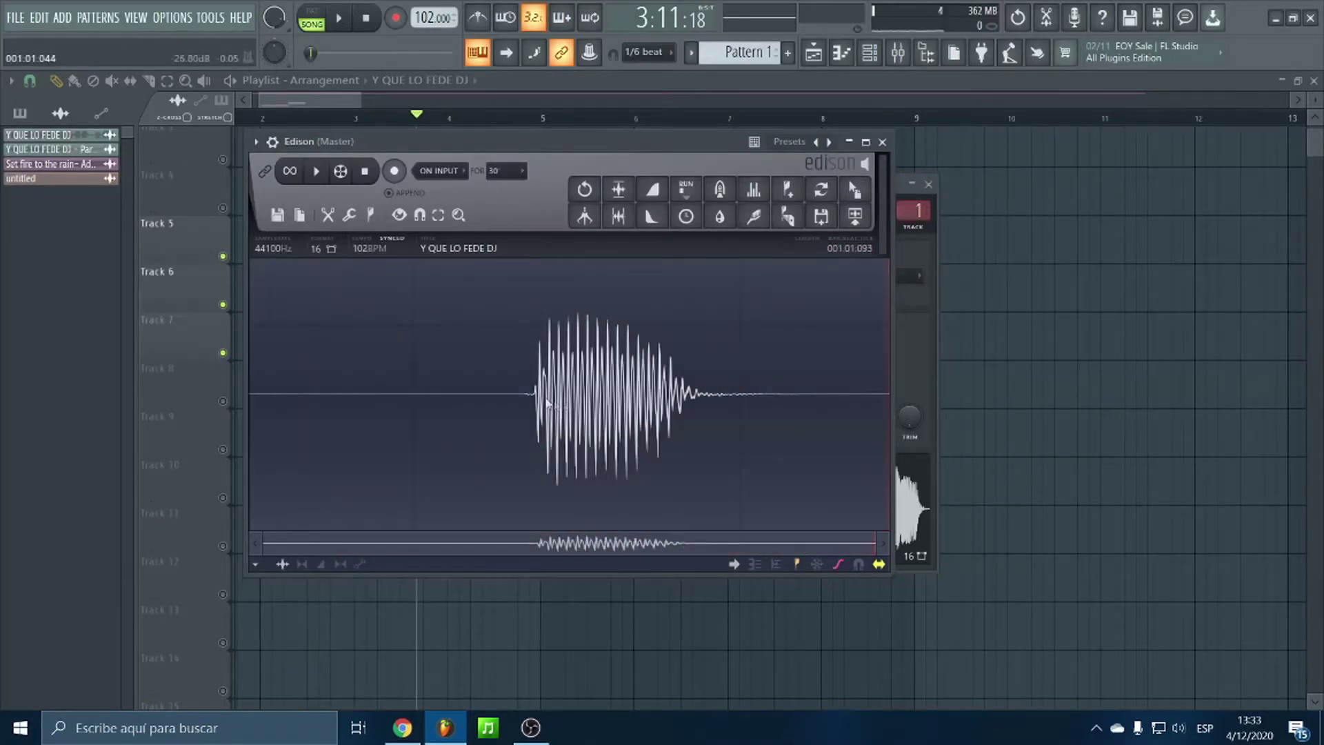
drag(511, 143, 553, 184)
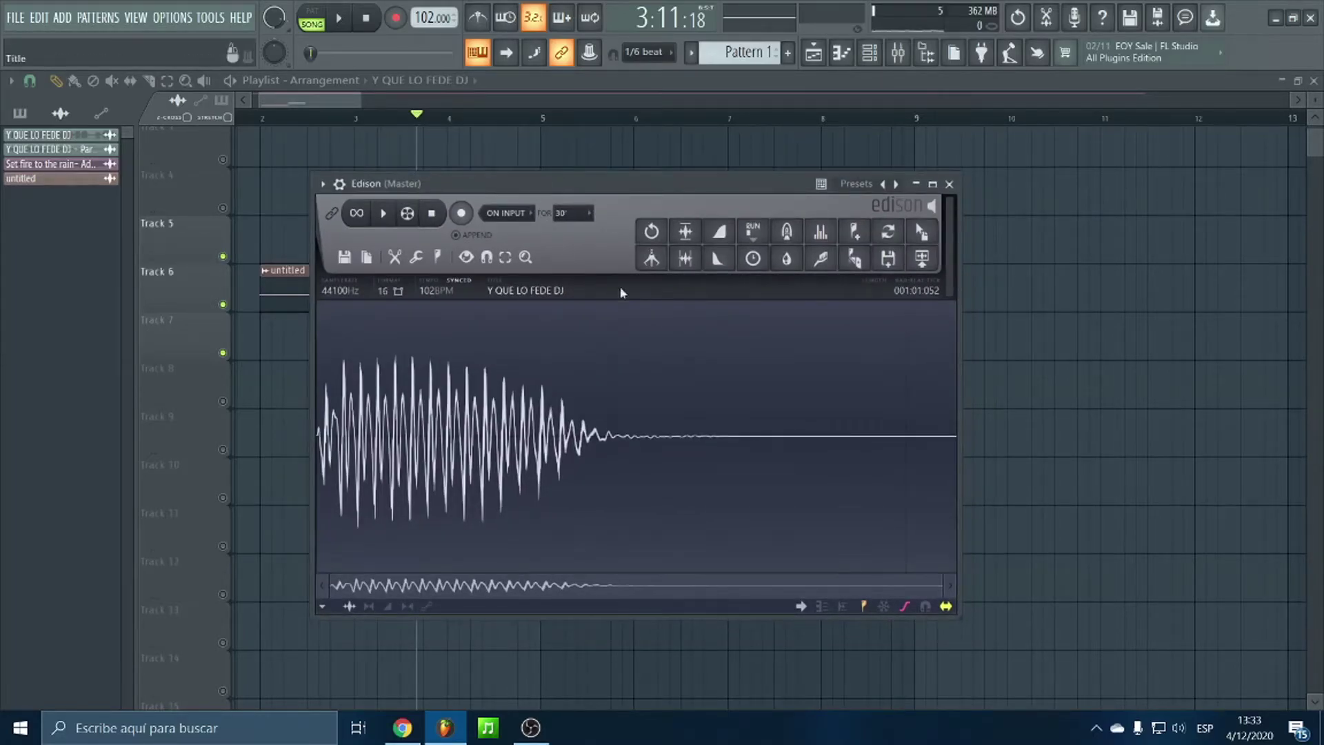
Reverse the isolated first word and apply convolution reverb with the Default impulse and an added tail
click(419, 258)
click(399, 242)
click(418, 258)
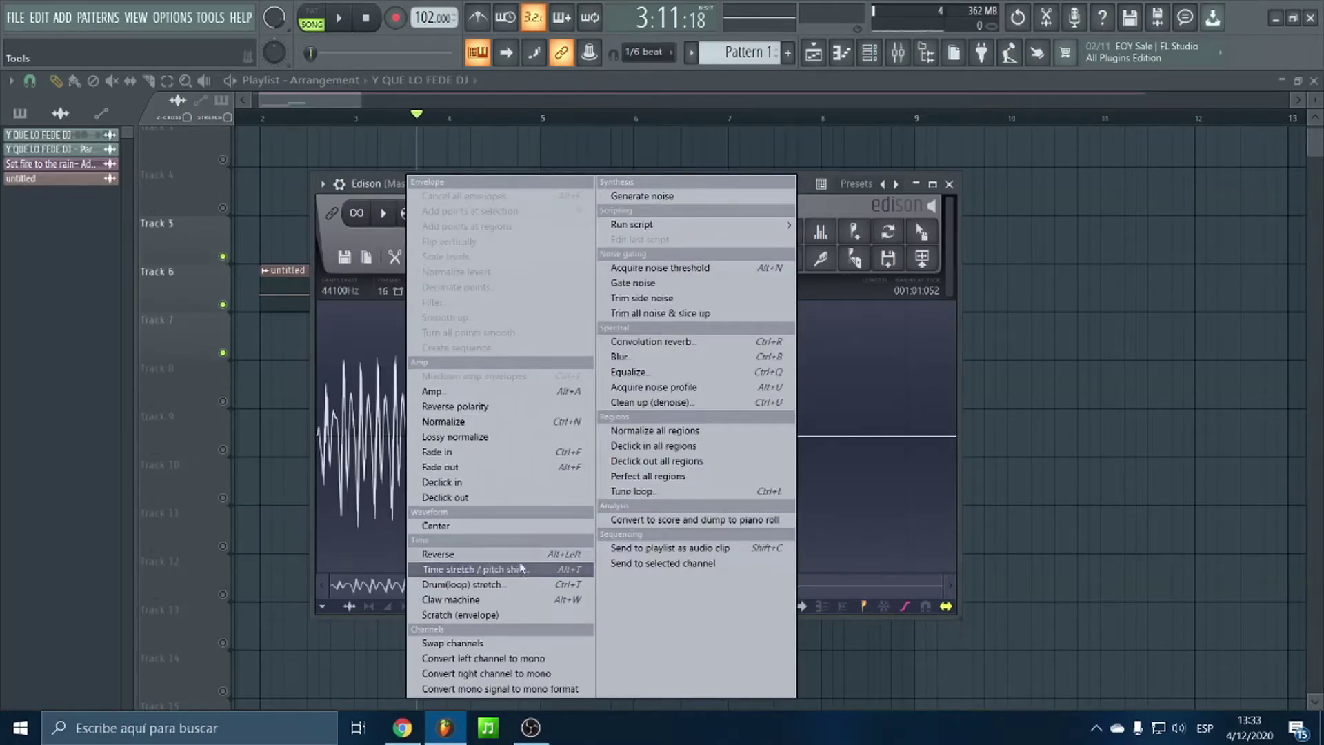
click(441, 405)
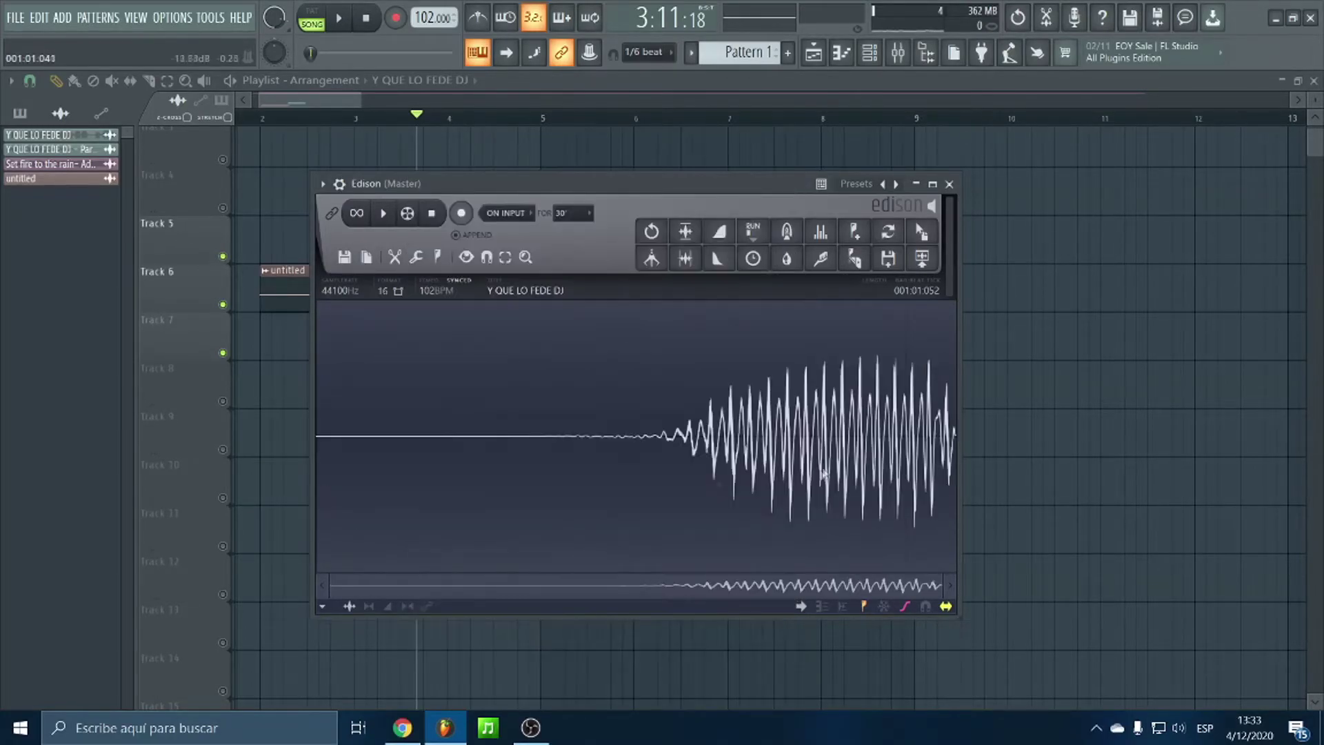
click(417, 258)
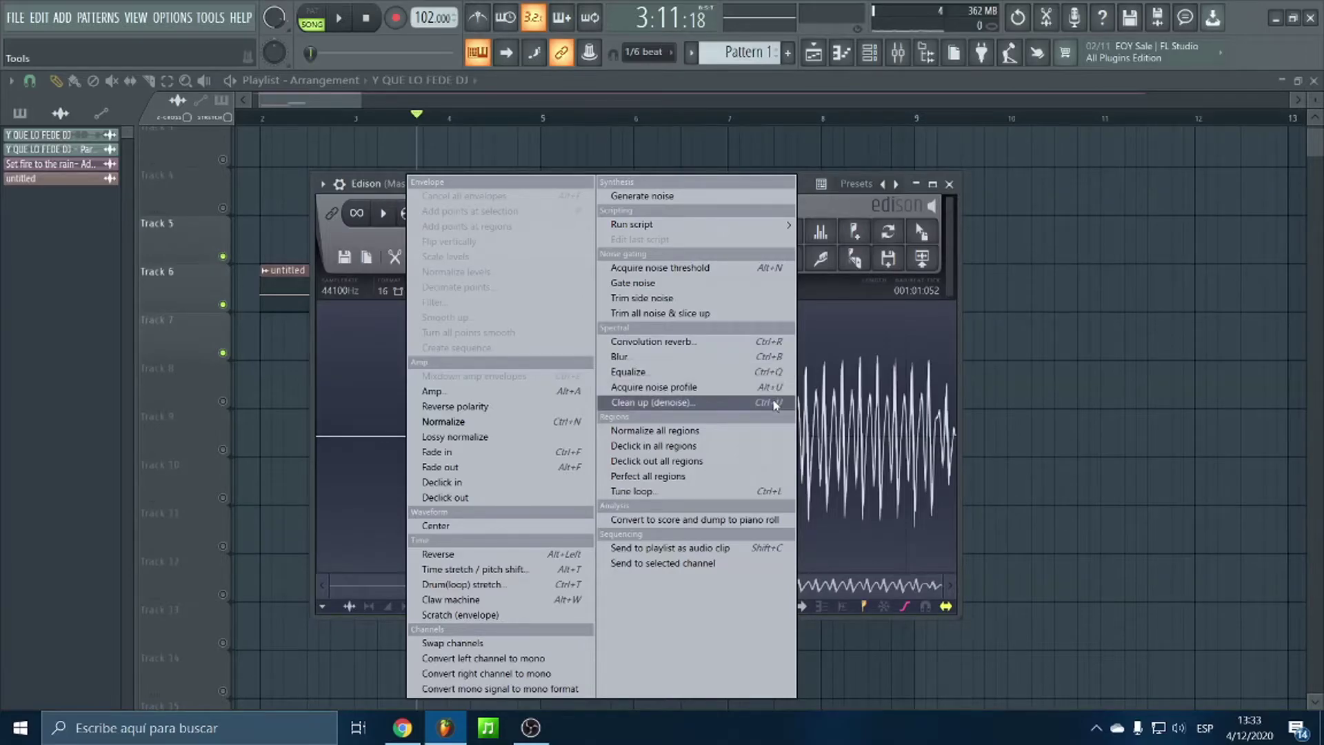
click(679, 343)
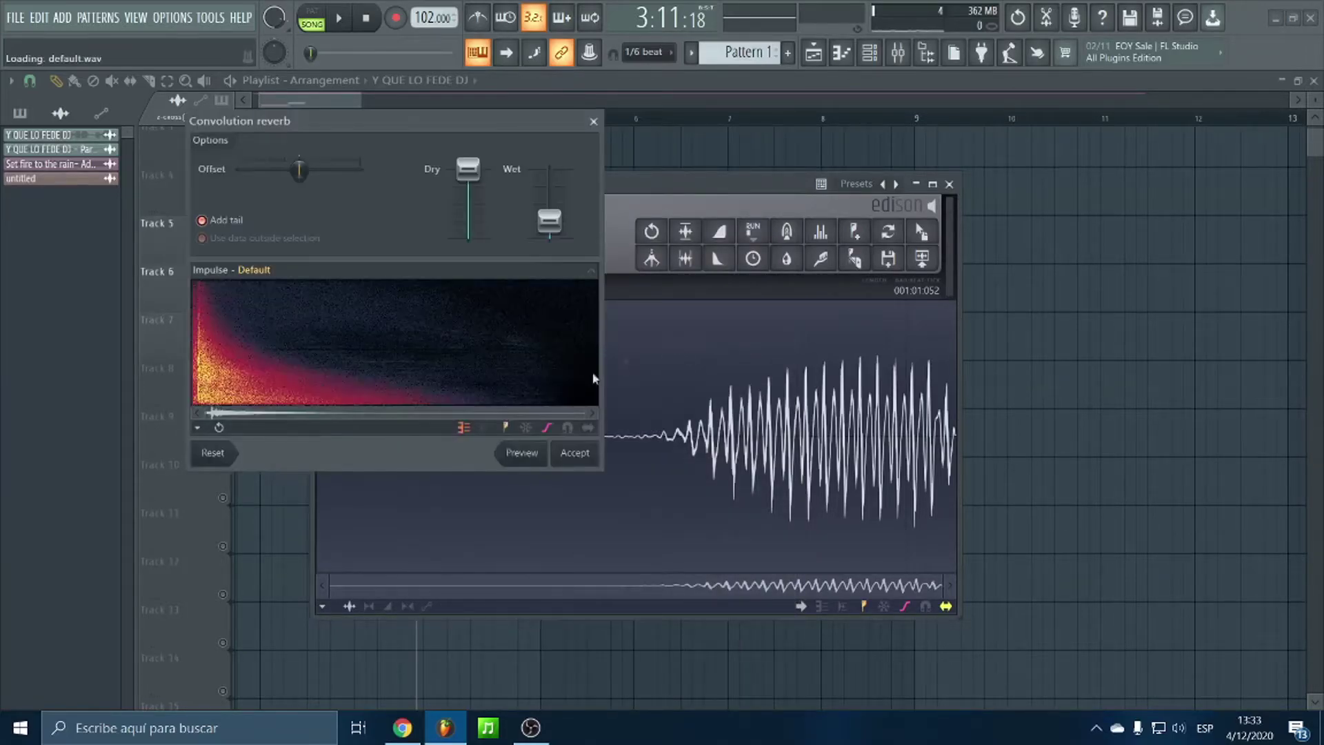
click(573, 453)
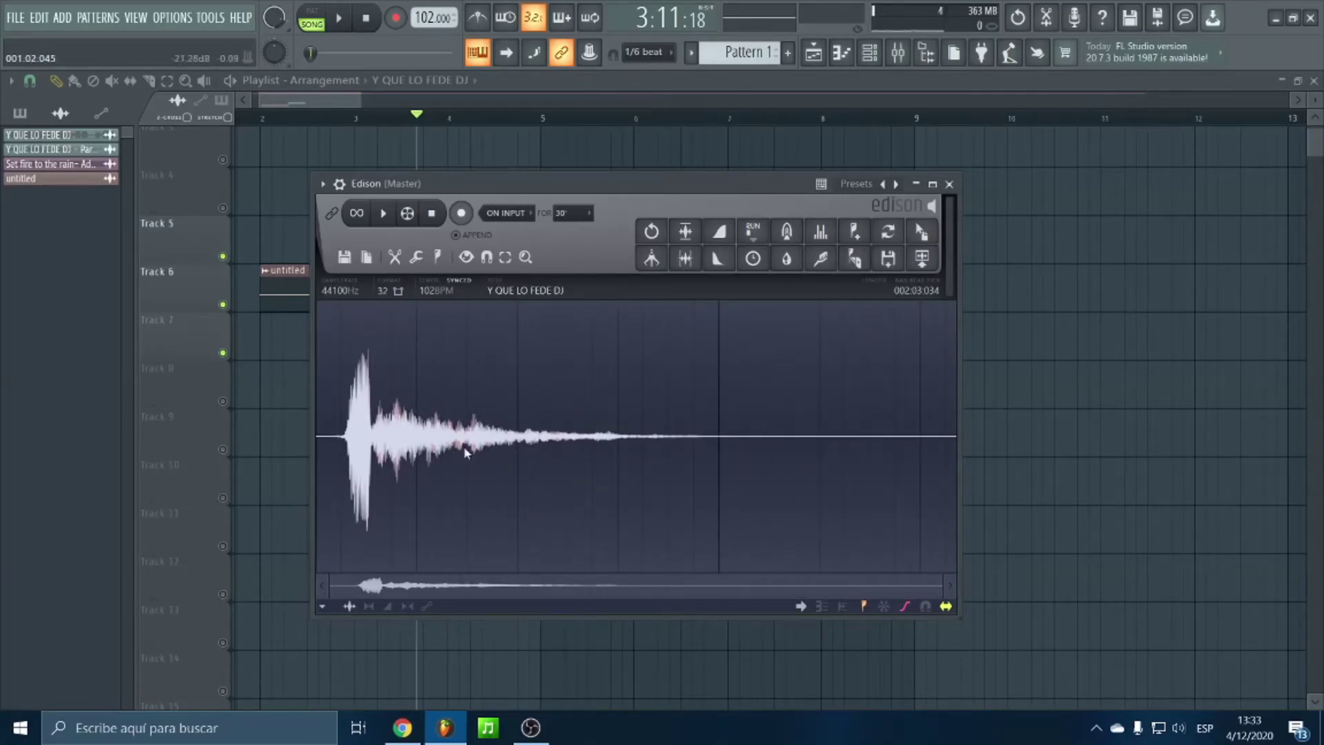
Preview the reverberated word, reverse the whole sample again so the tail becomes a rising swell, and play it back
click(416, 257)
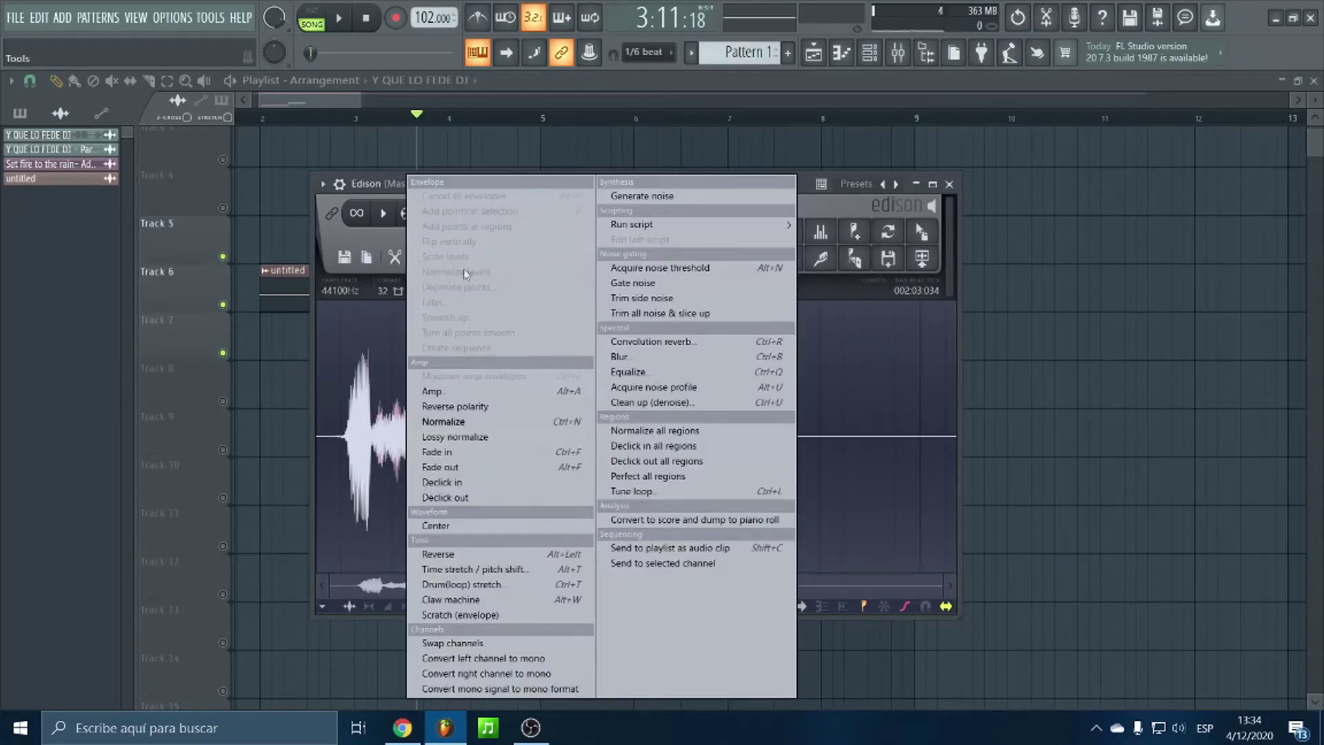
click(570, 331)
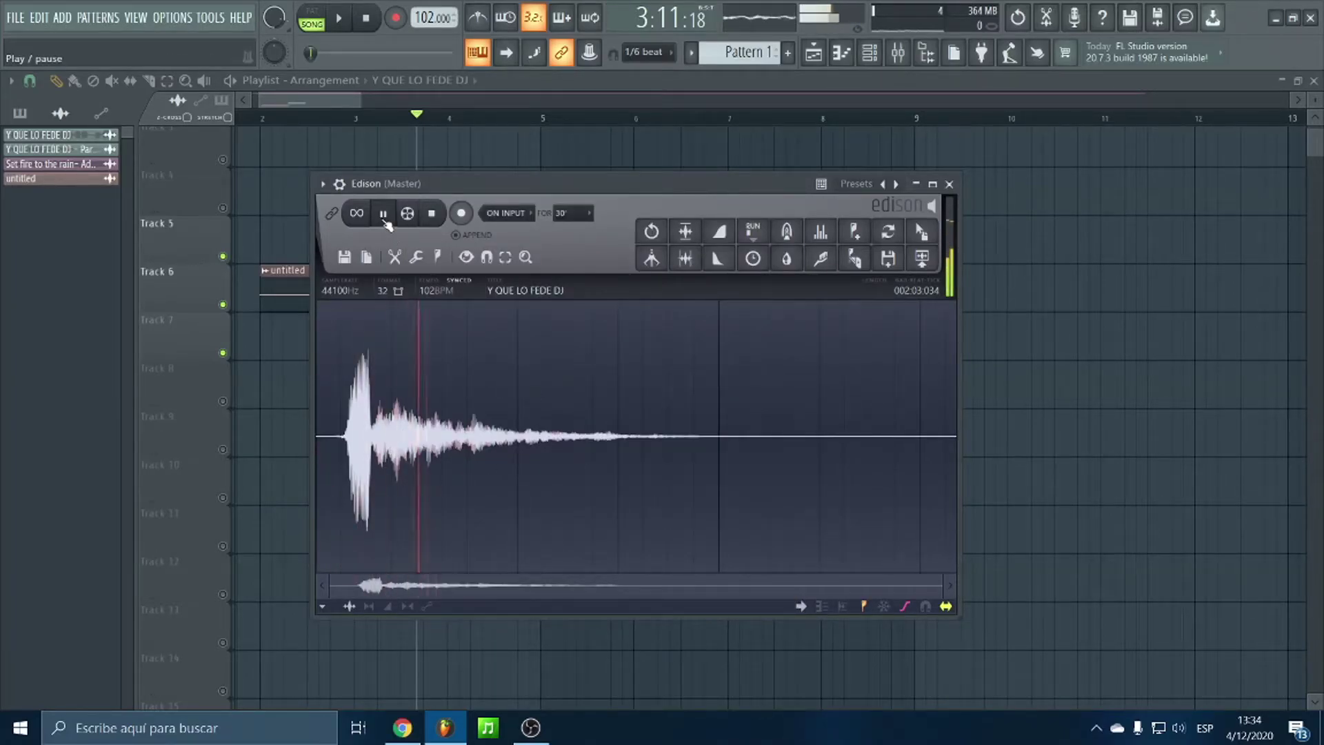
click(432, 214)
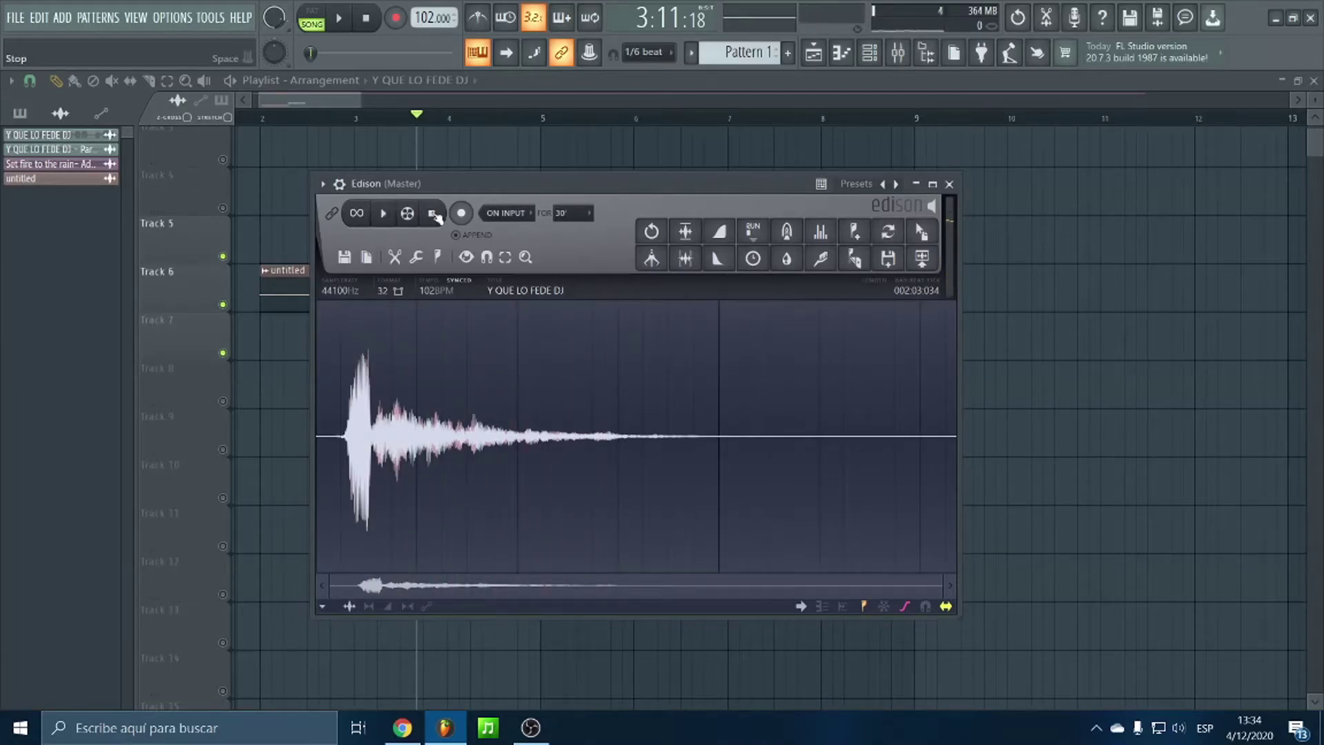
click(422, 266)
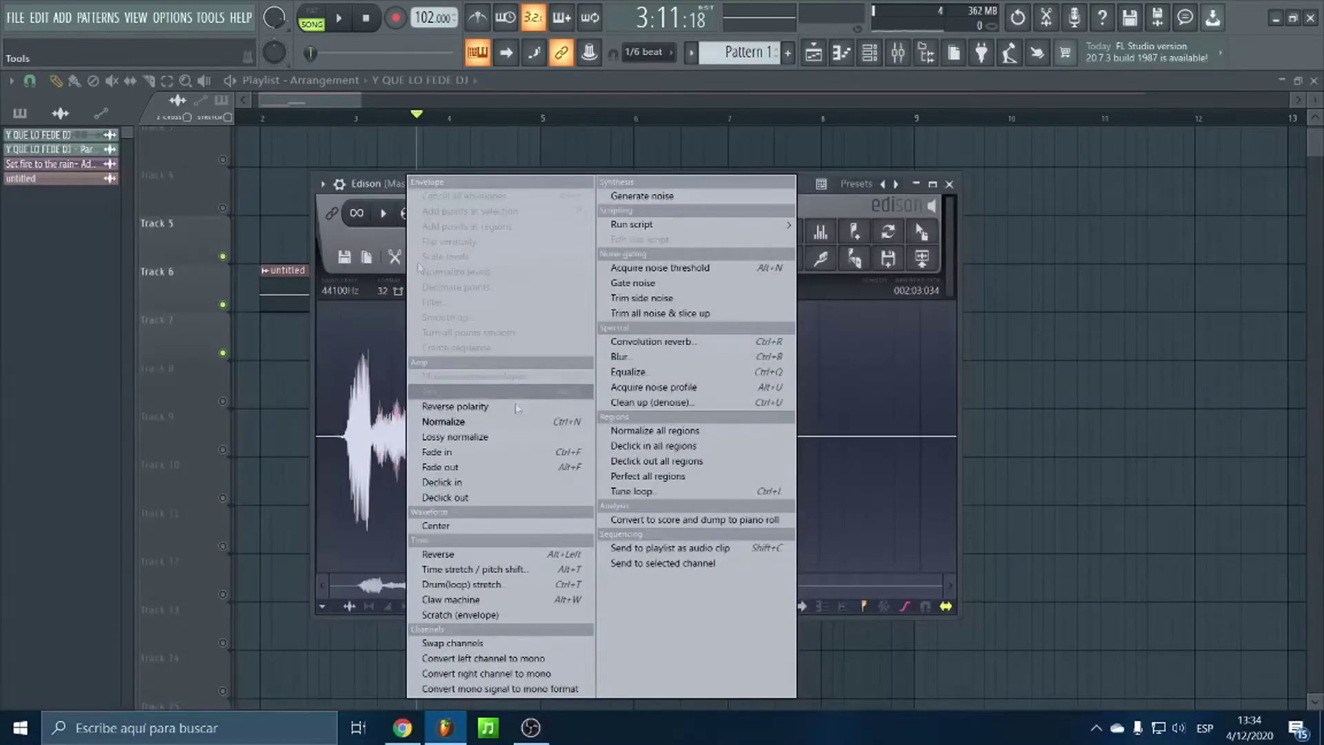
click(463, 556)
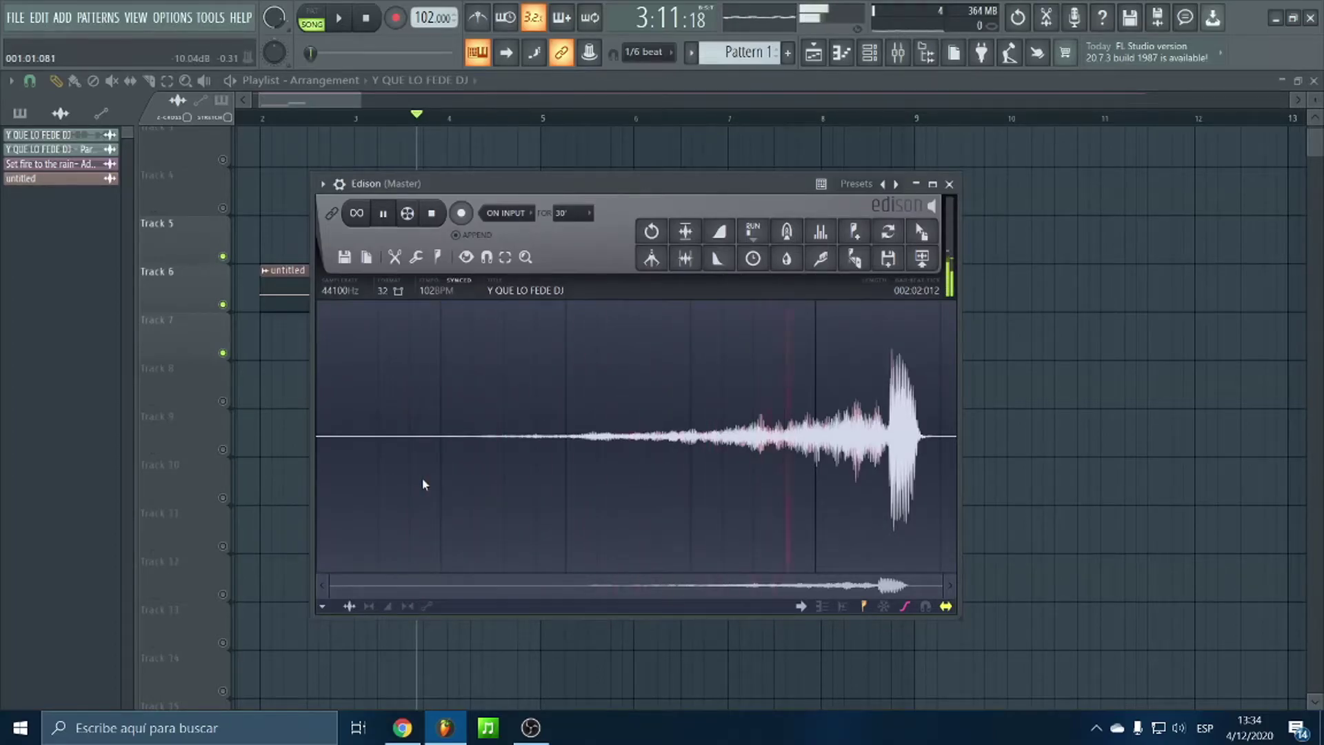
Place the reversed swell on Track 7 before the vocal tag and trim its end to where the tag's first word starts
drag(565, 236, 895, 230)
click(910, 184)
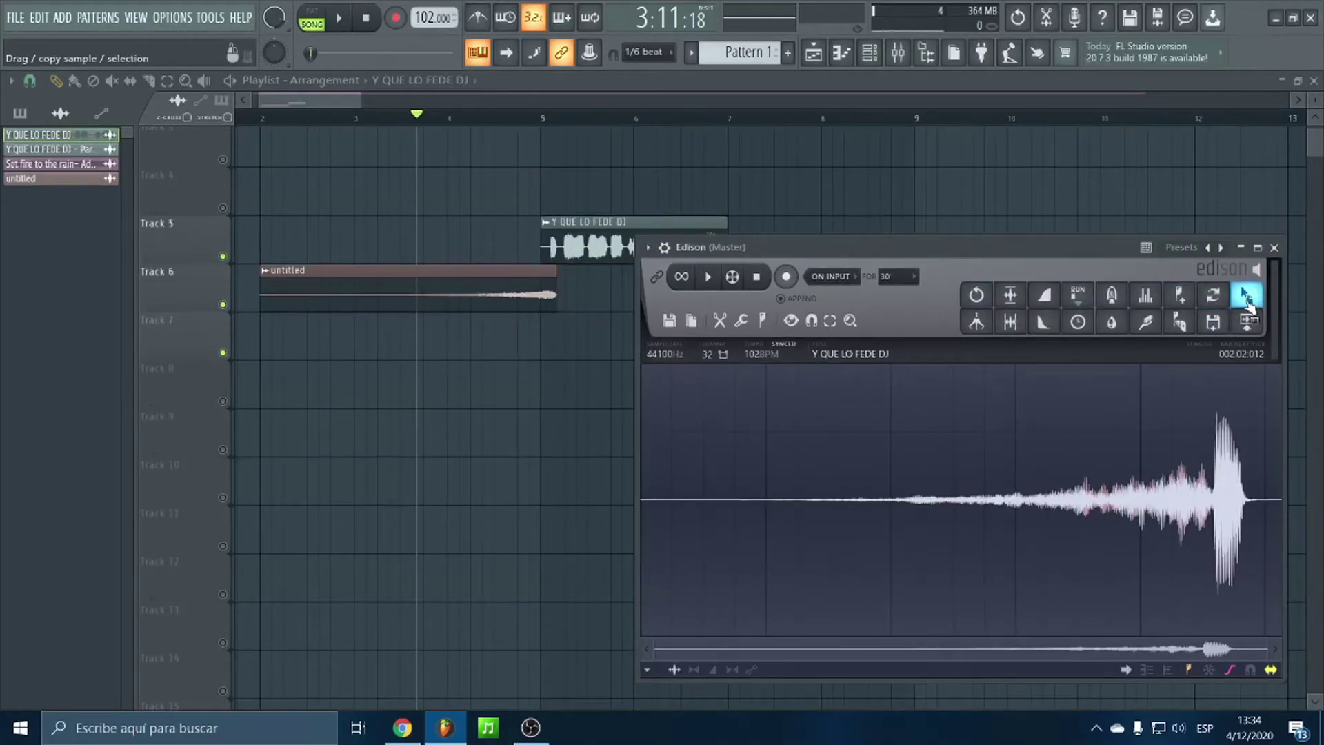
drag(1247, 298, 452, 339)
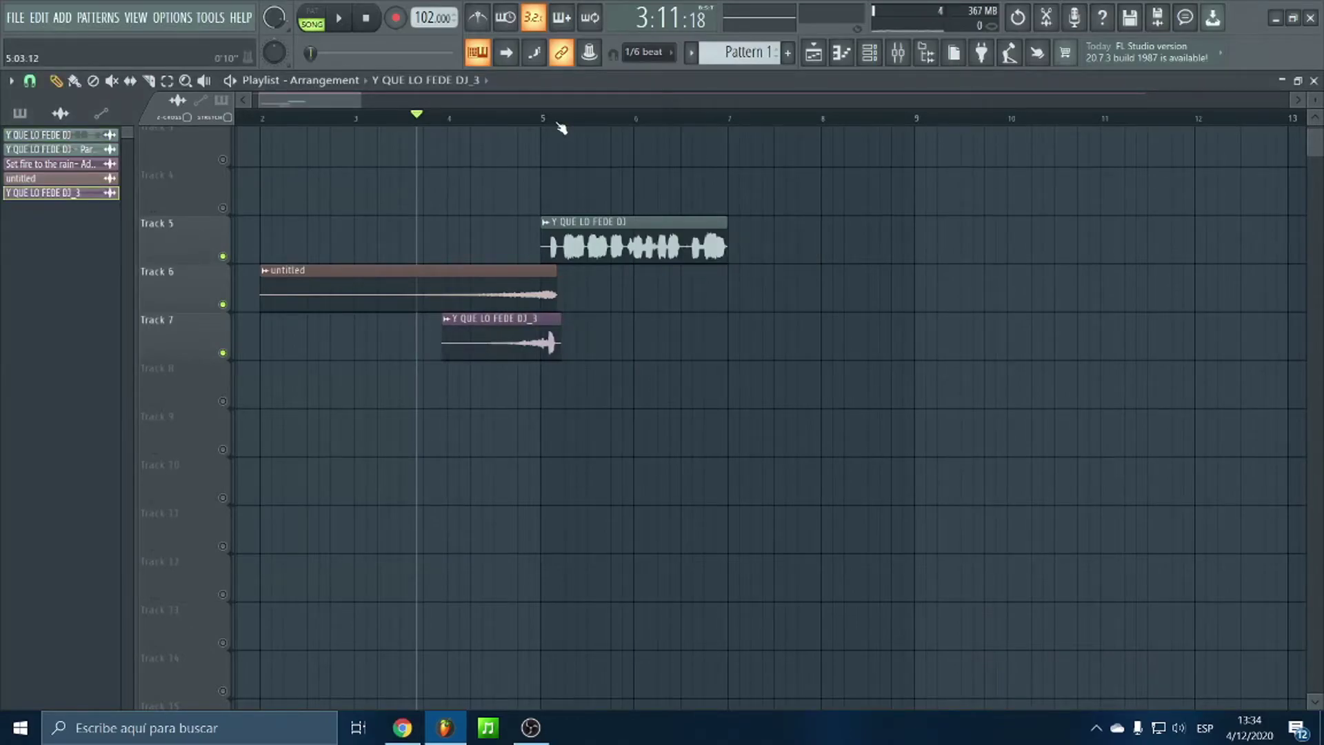
scroll(535, 124, up, 5)
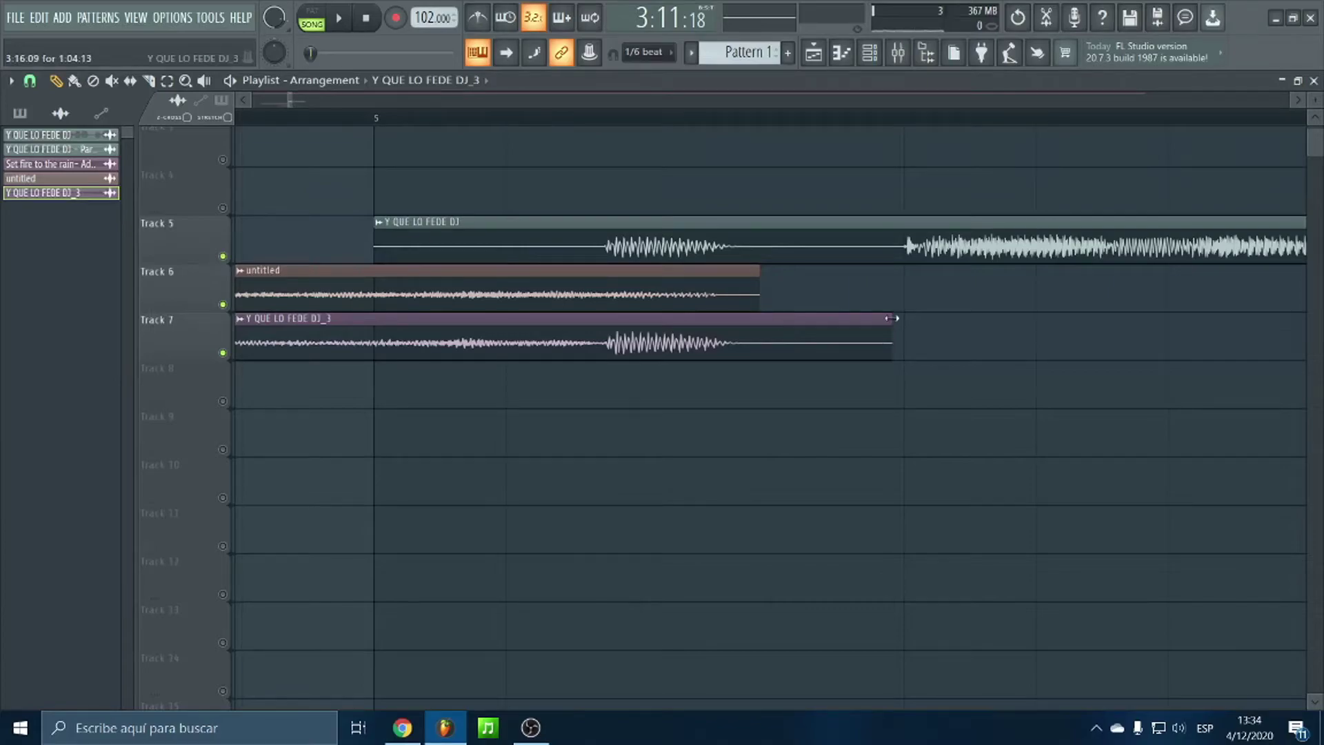
drag(892, 318, 611, 318)
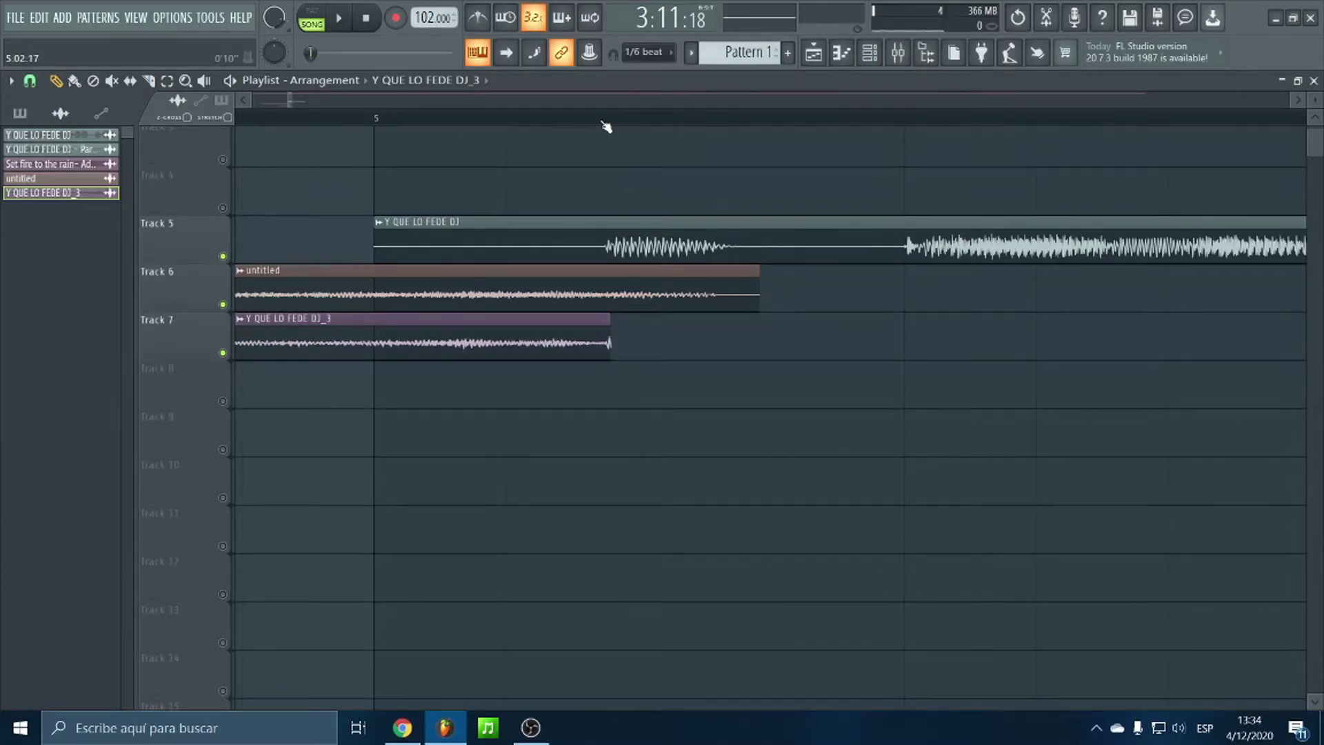
Mute Track 6 and play from the second half of bar 3 to hear the new swell lead into the vocal tag
scroll(606, 126, down, 5)
click(222, 305)
key(space)
click(528, 122)
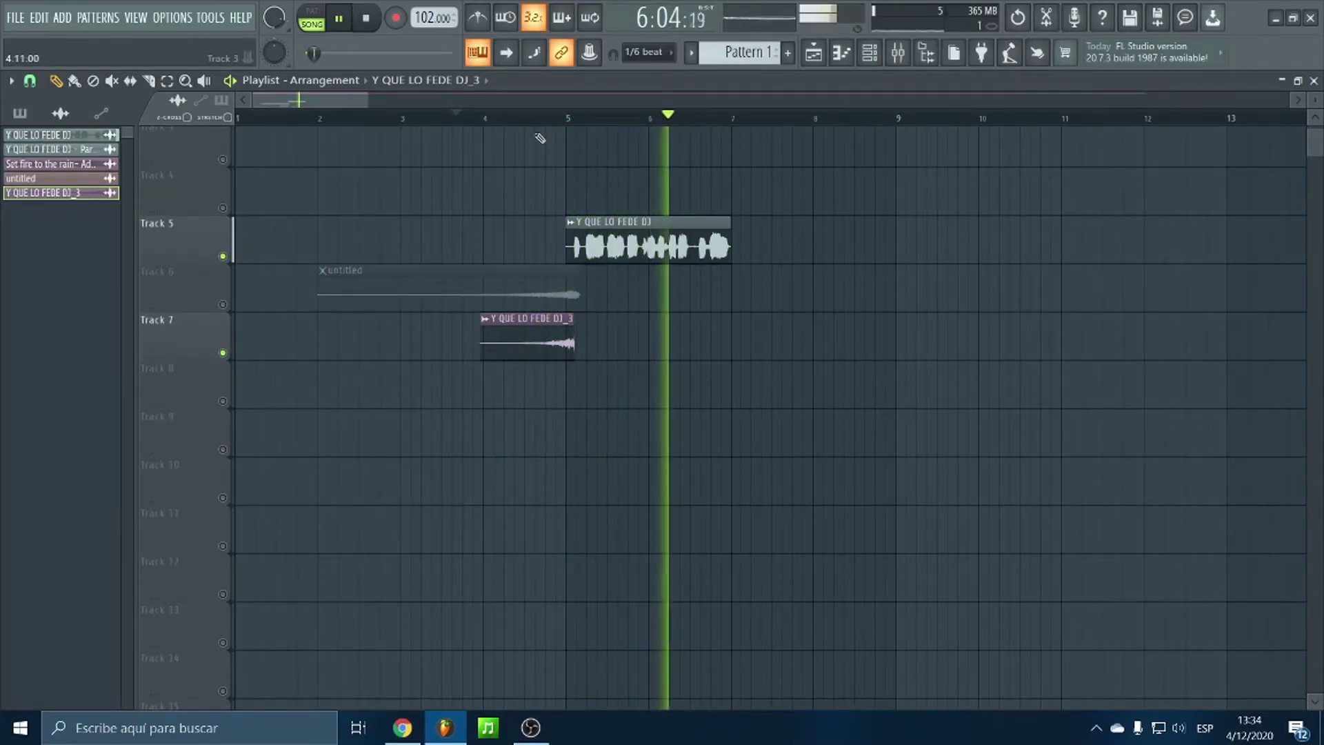
key(space)
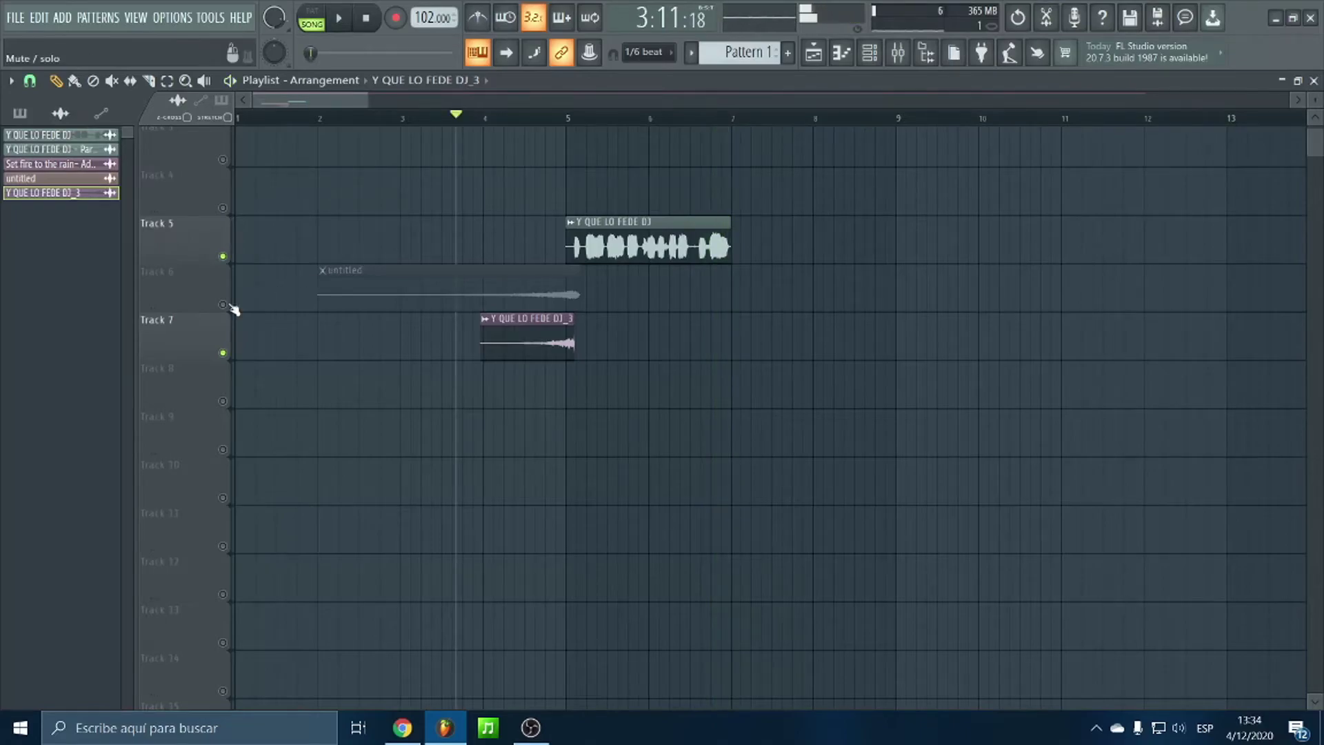
Unmute Track 6, toggle Track 7's mute off and on, and re-enable all playlist tracks
click(223, 305)
click(223, 353)
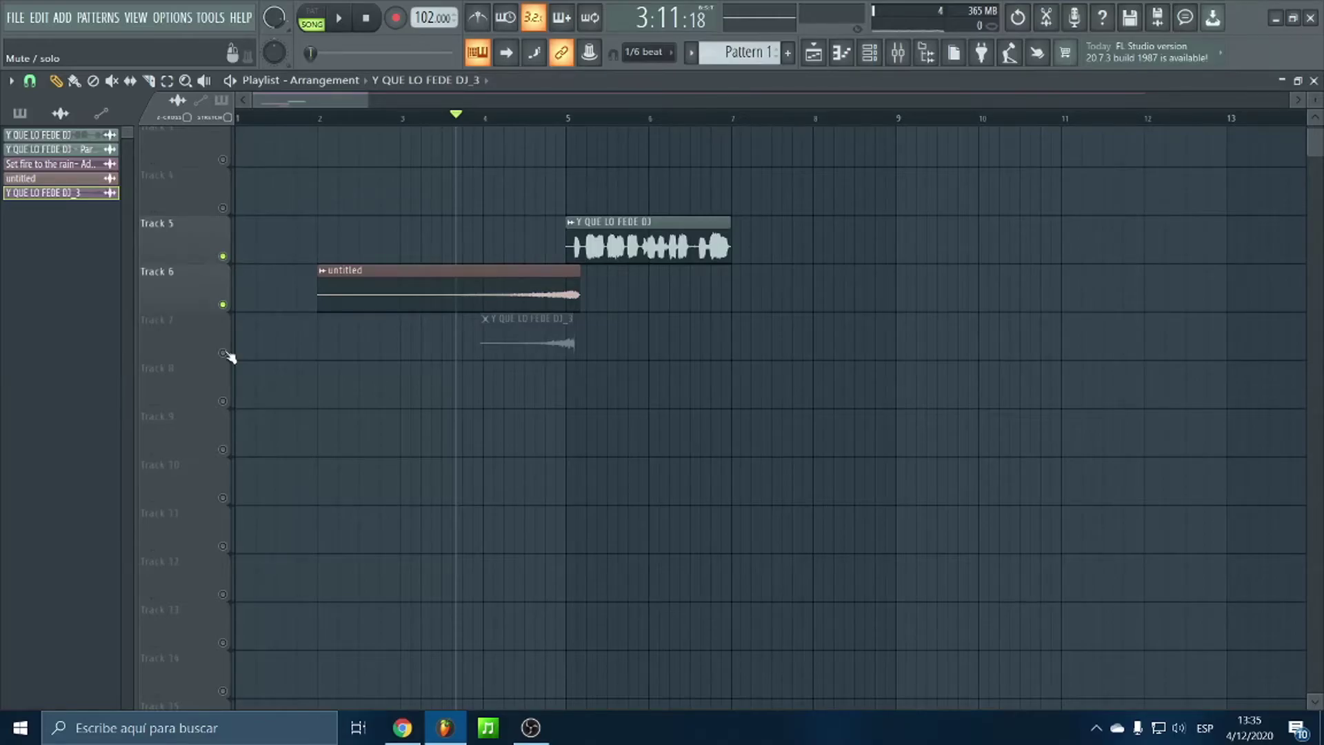
click(223, 353)
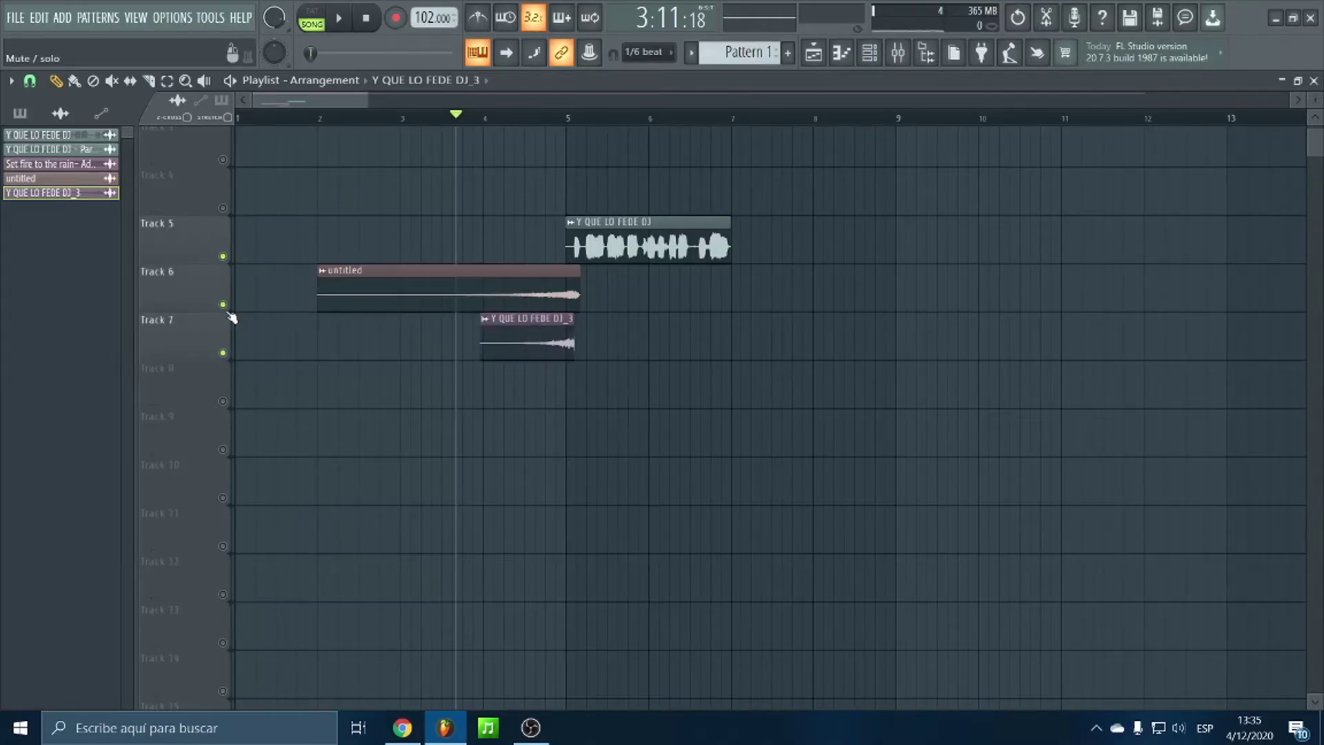
scroll(224, 324, up, 2)
ctrl+click(223, 361)
ctrl+click(223, 361)
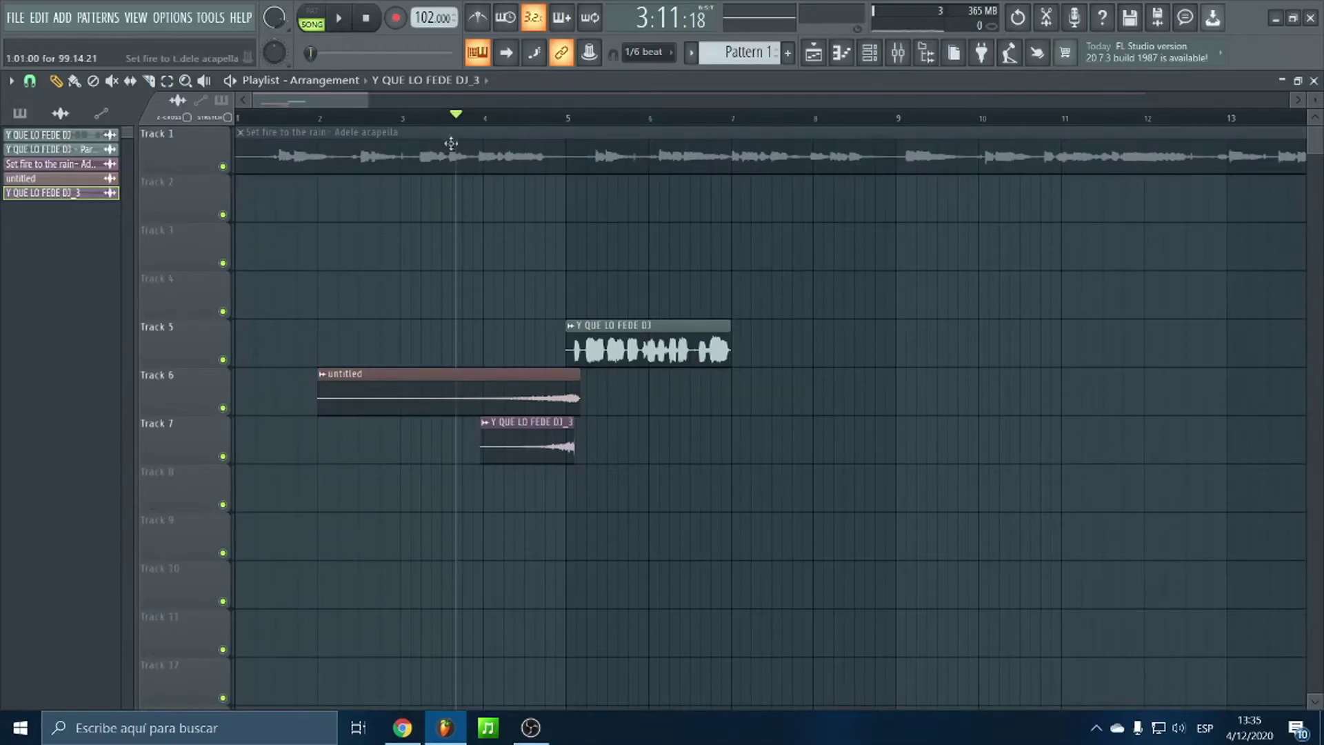
Delete the tag and swell clips from Tracks 5 to 7 and unmute the Adele acapella clip on Track 1
scroll(285, 343, down, 3)
key(Delete)
click(112, 80)
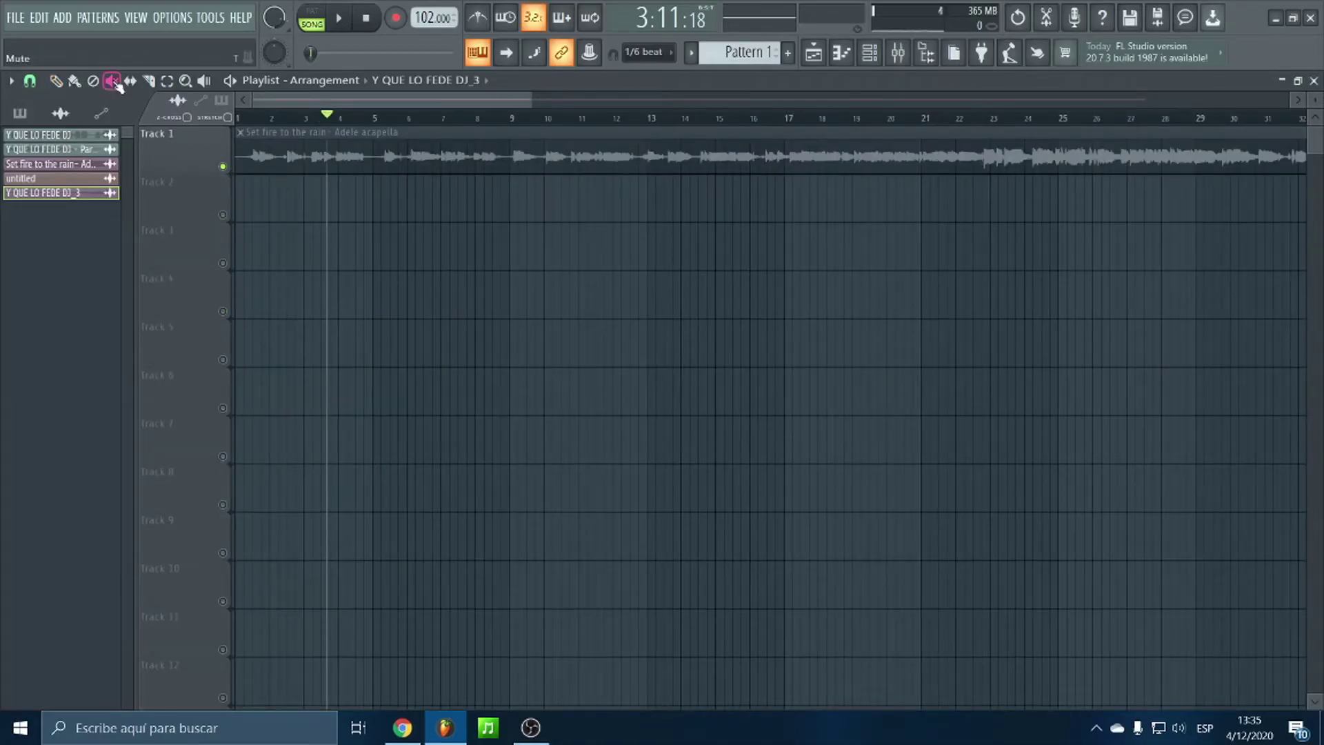
scroll(247, 119, down, 2)
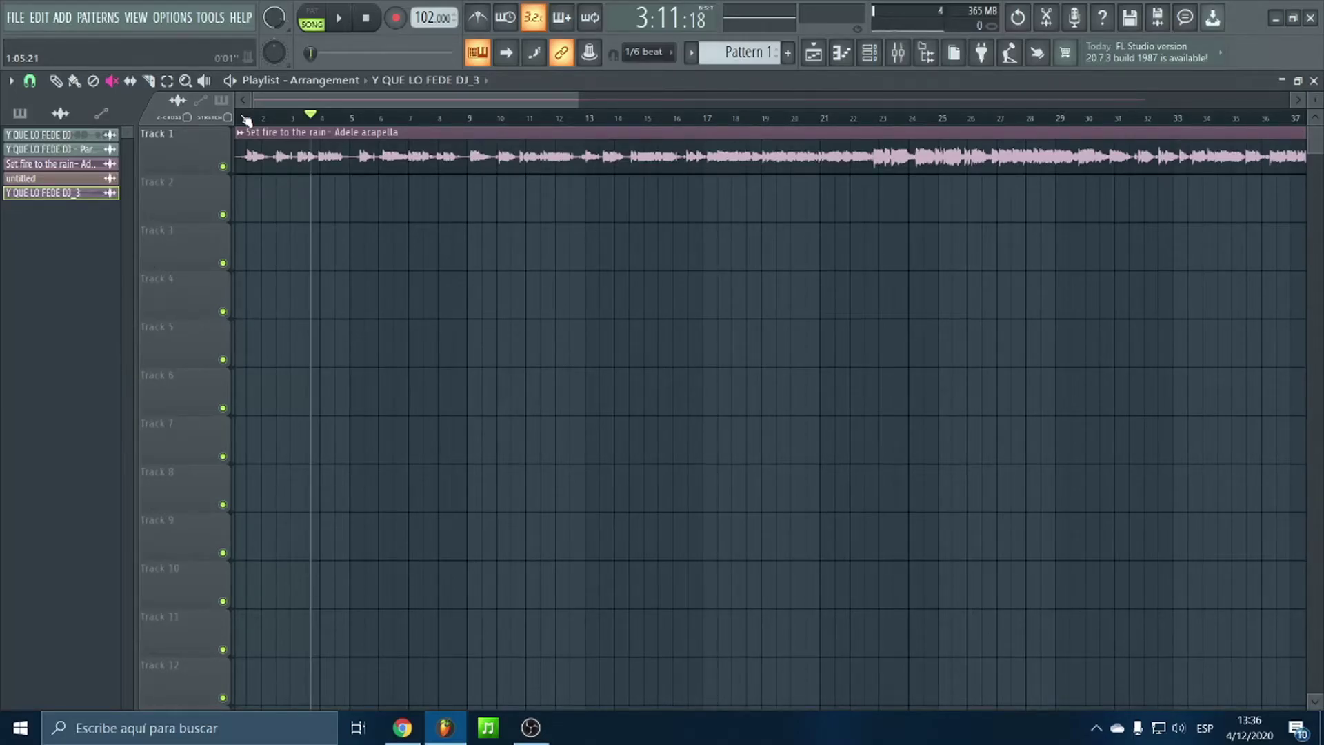
Open the Adele acapella clip's channel settings and load its sample in a new Slicex channel
scroll(247, 120, down, 4)
scroll(298, 145, up, 3)
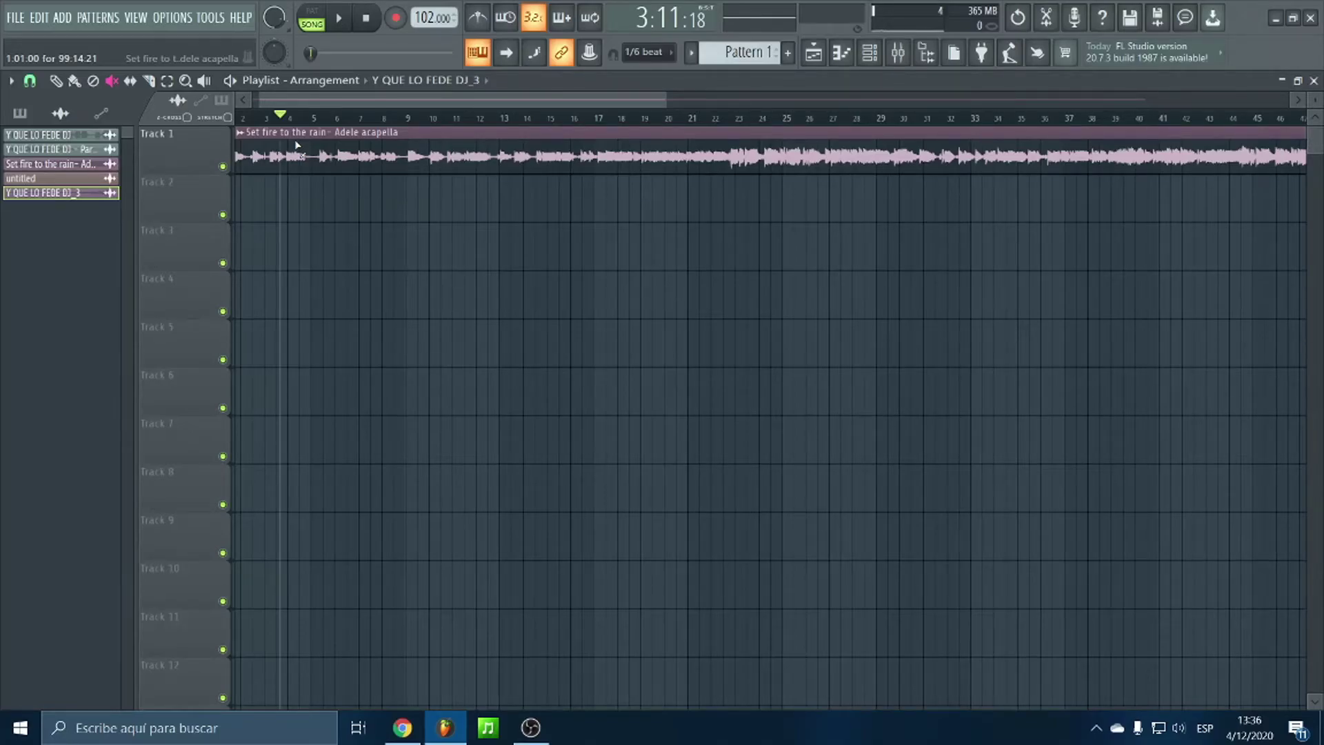
scroll(250, 118, left, 1)
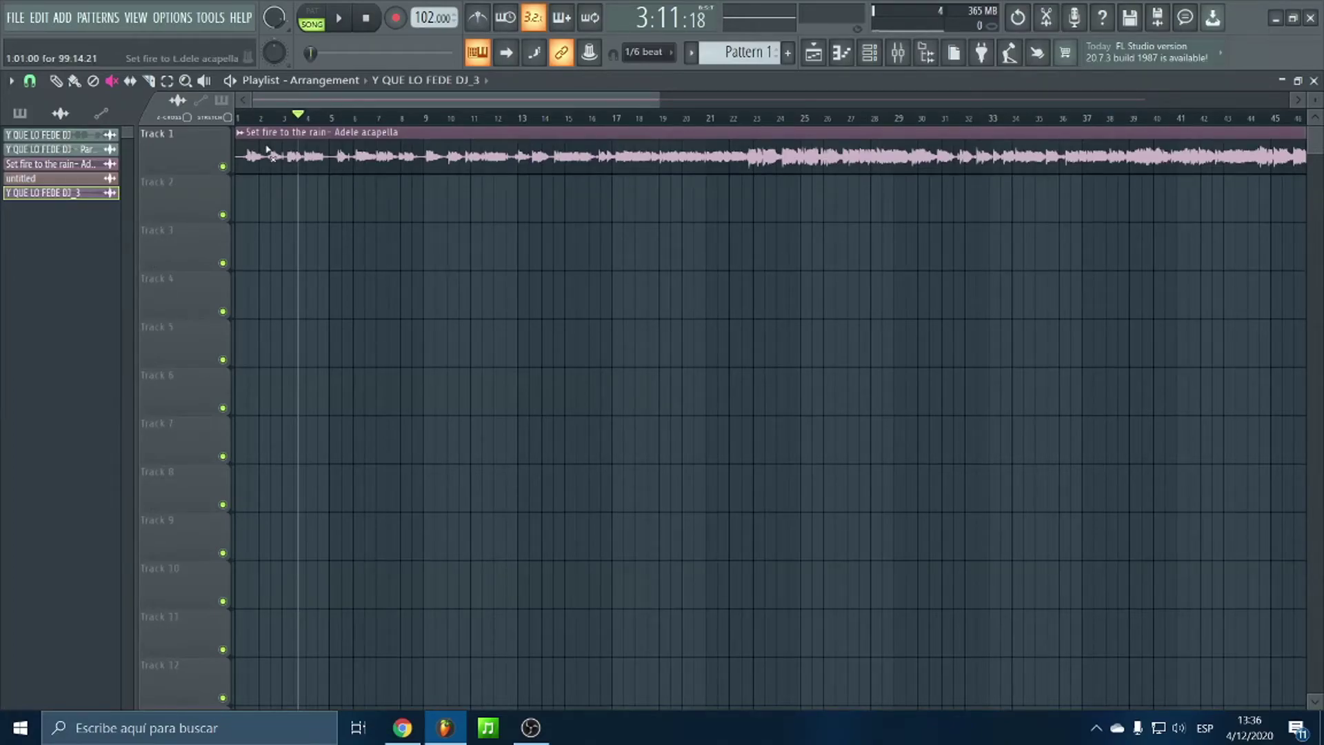
key(p)
double_click(332, 150)
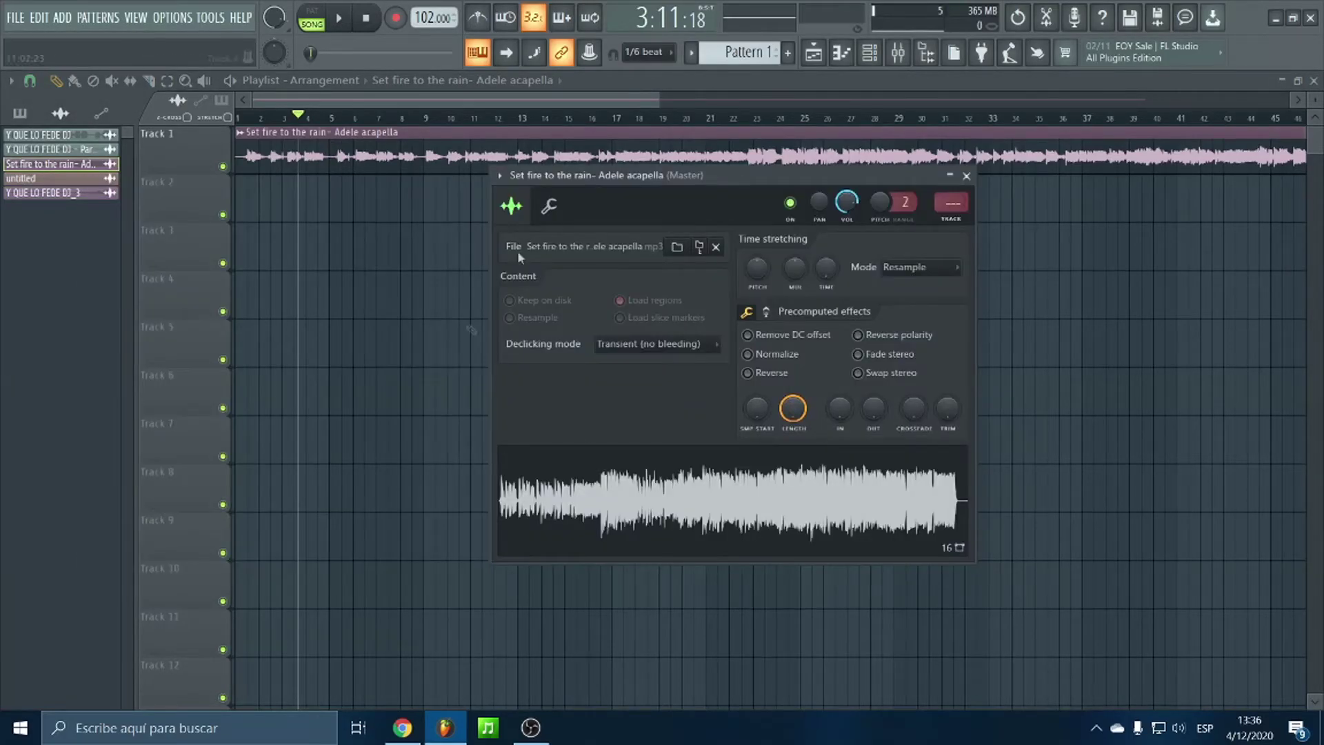
drag(730, 177, 666, 178)
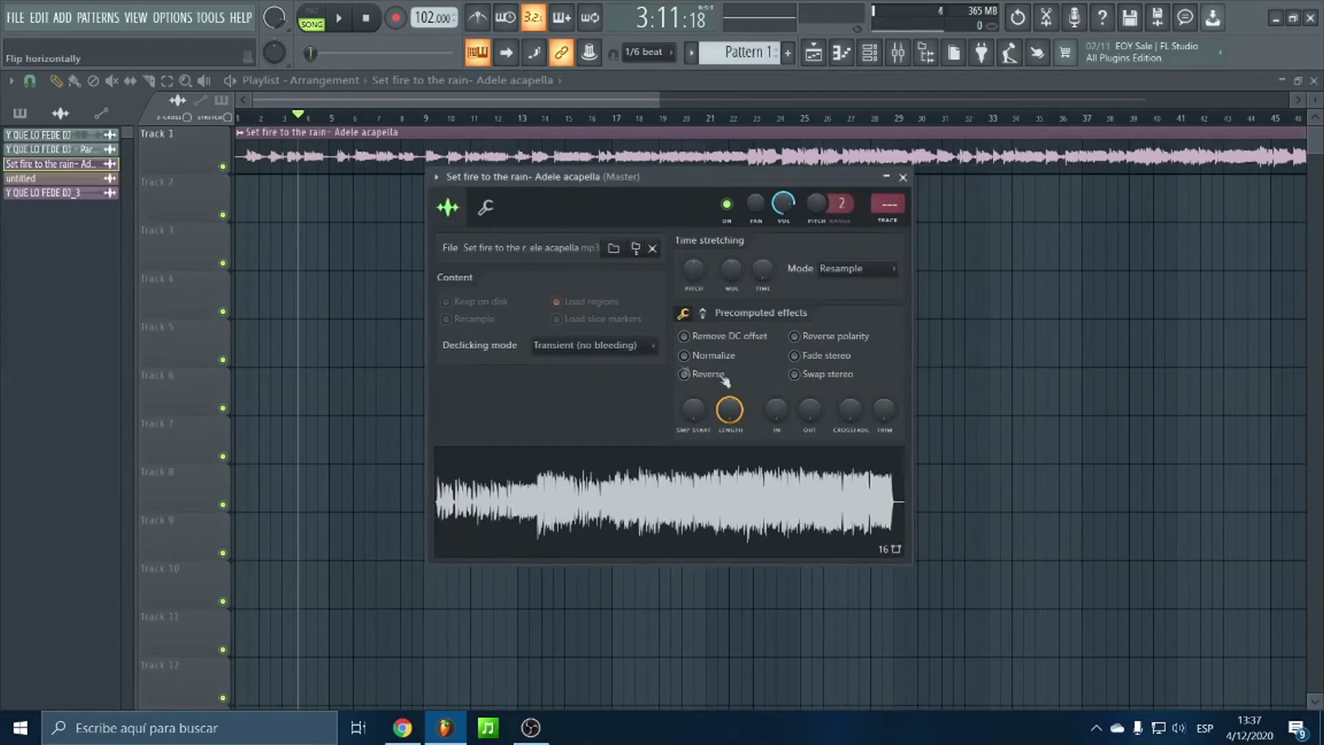
right_click(695, 509)
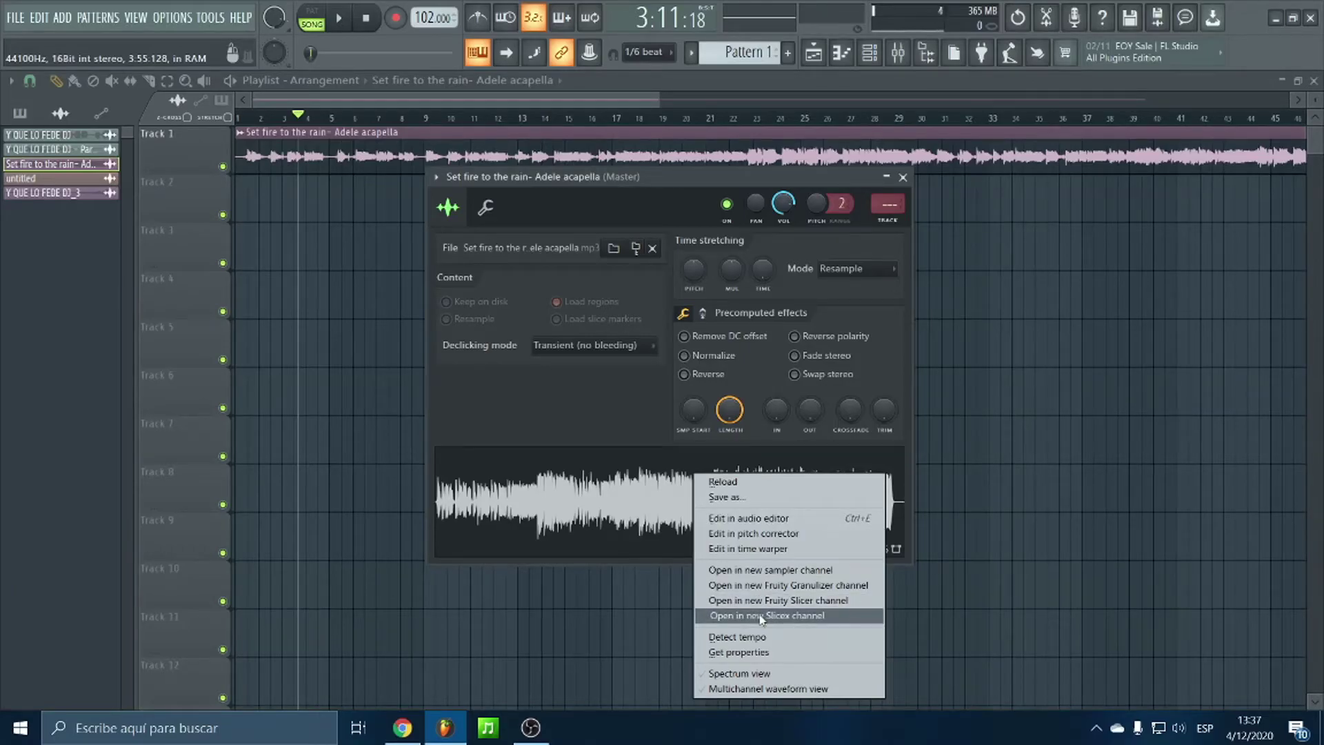
click(762, 616)
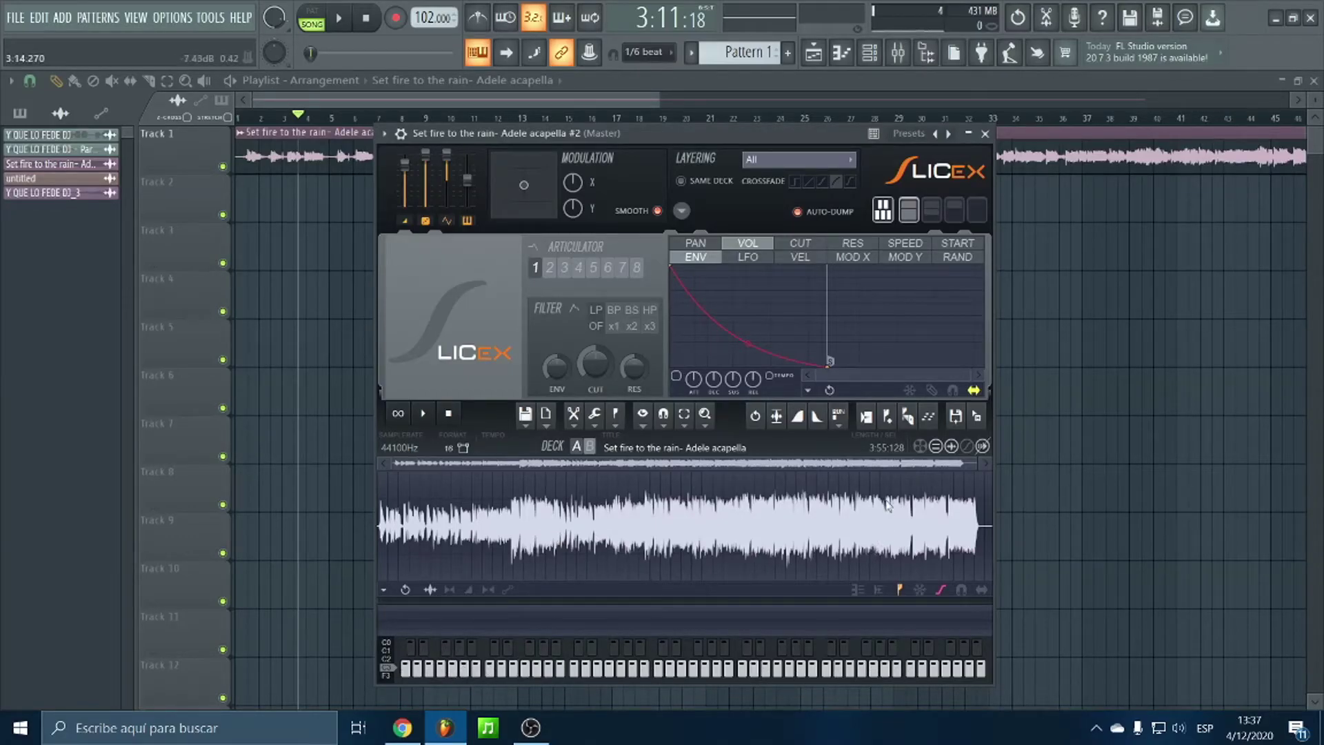
Auto-slice the acapella in Slicex and audition one of the resulting slices
click(907, 417)
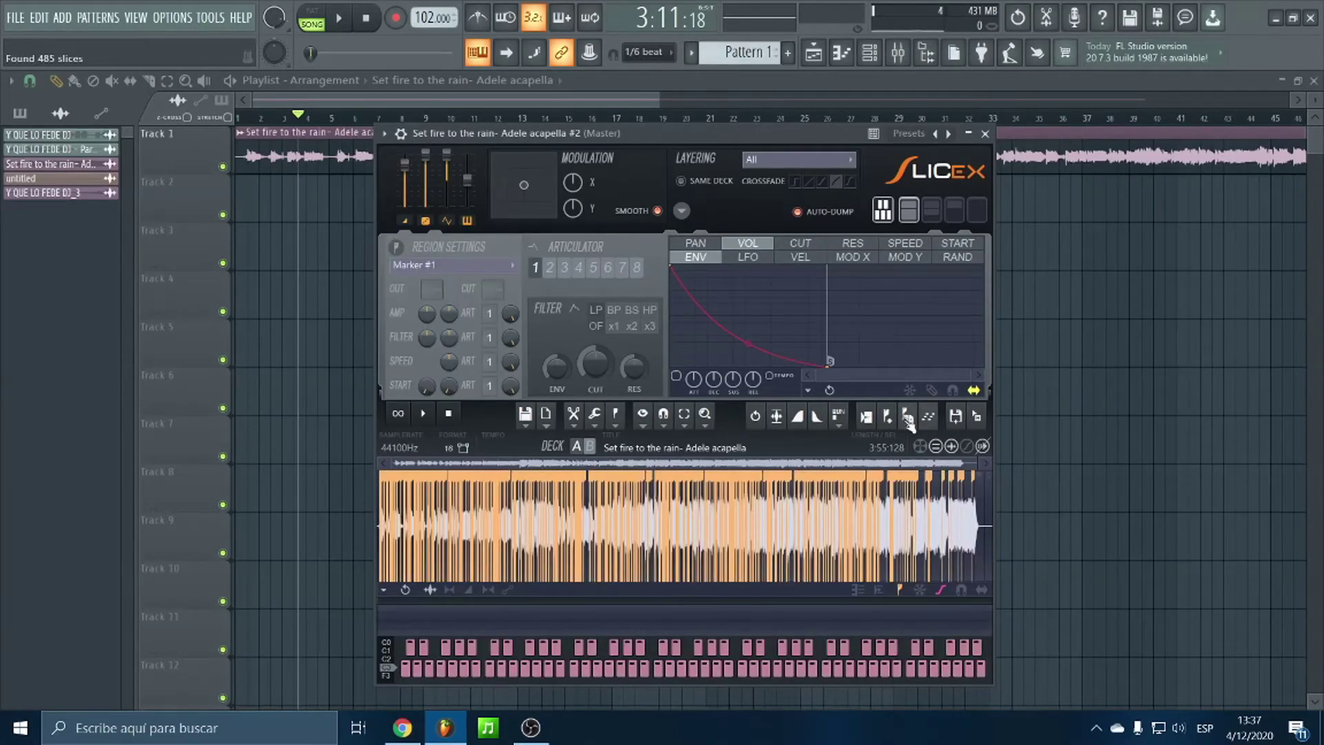
click(878, 675)
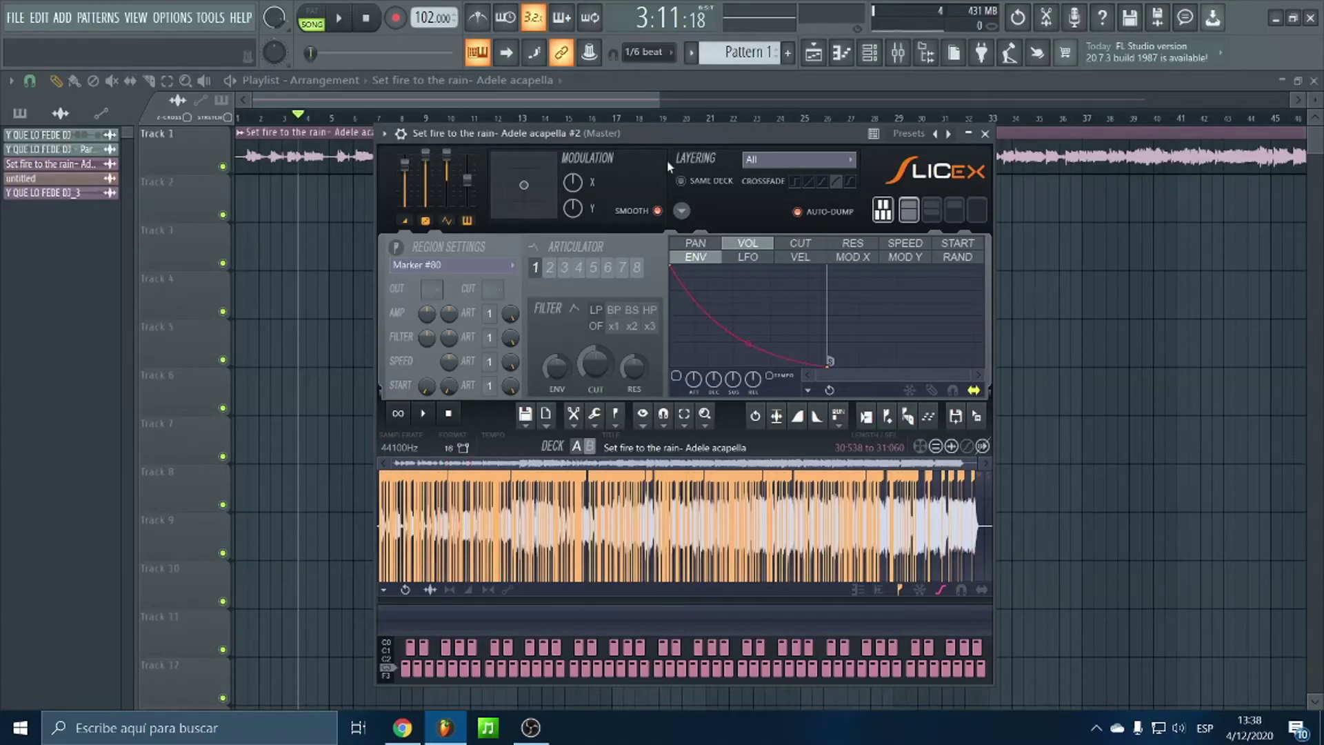
drag(658, 133, 680, 157)
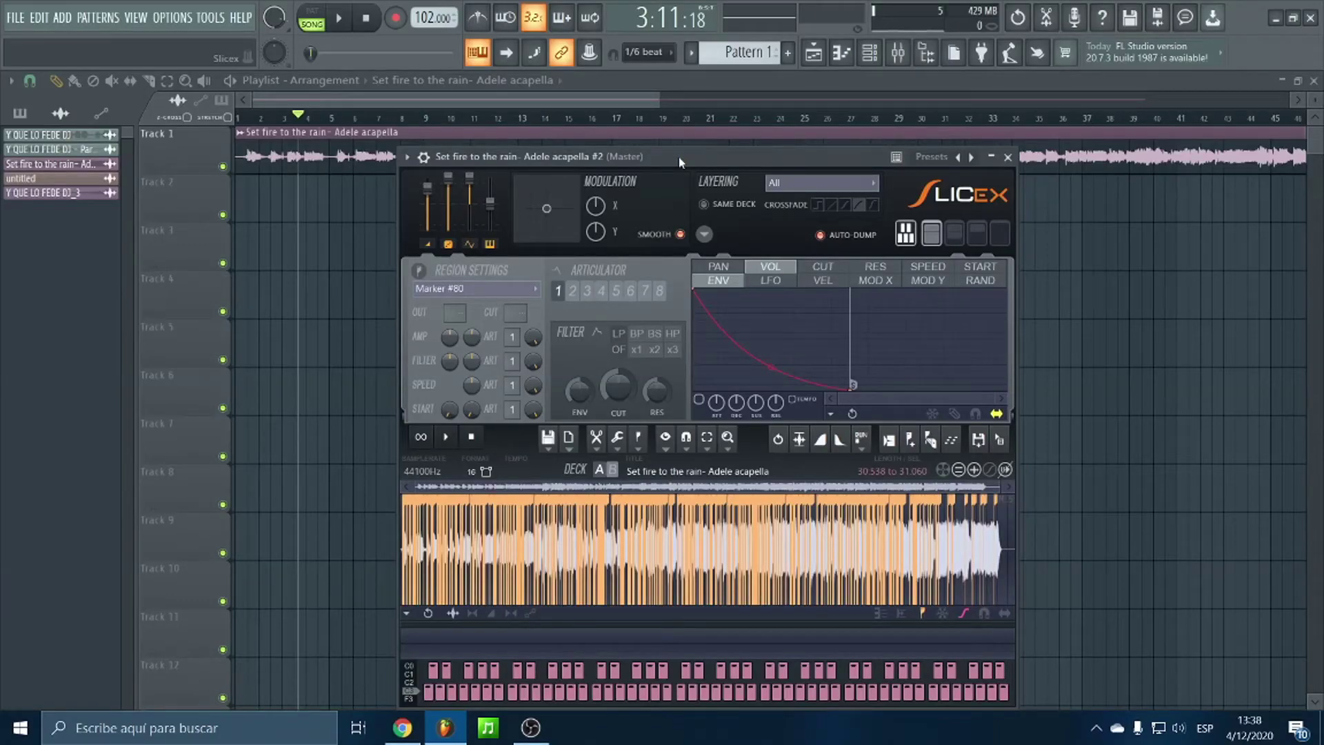
Show the Slicex channel's detailed settings and raise its pitch range to 11
click(407, 158)
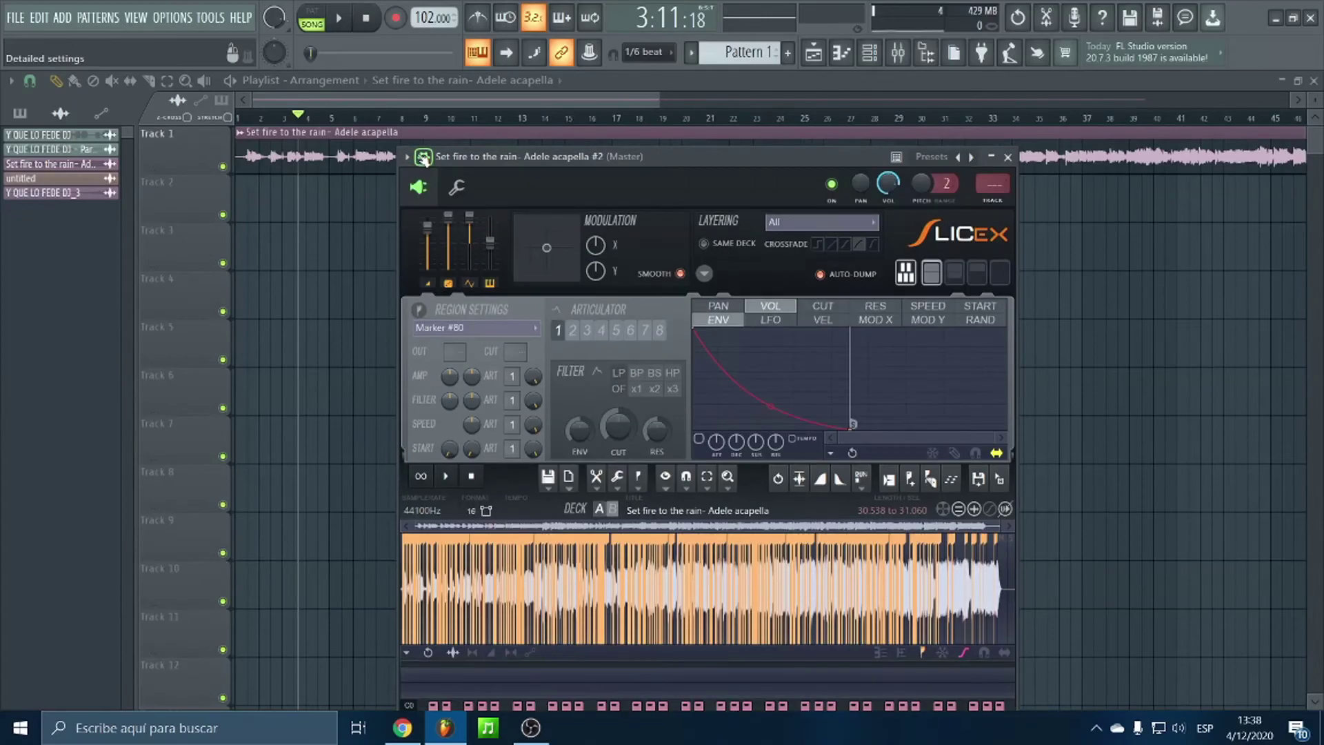
drag(947, 181, 946, 164)
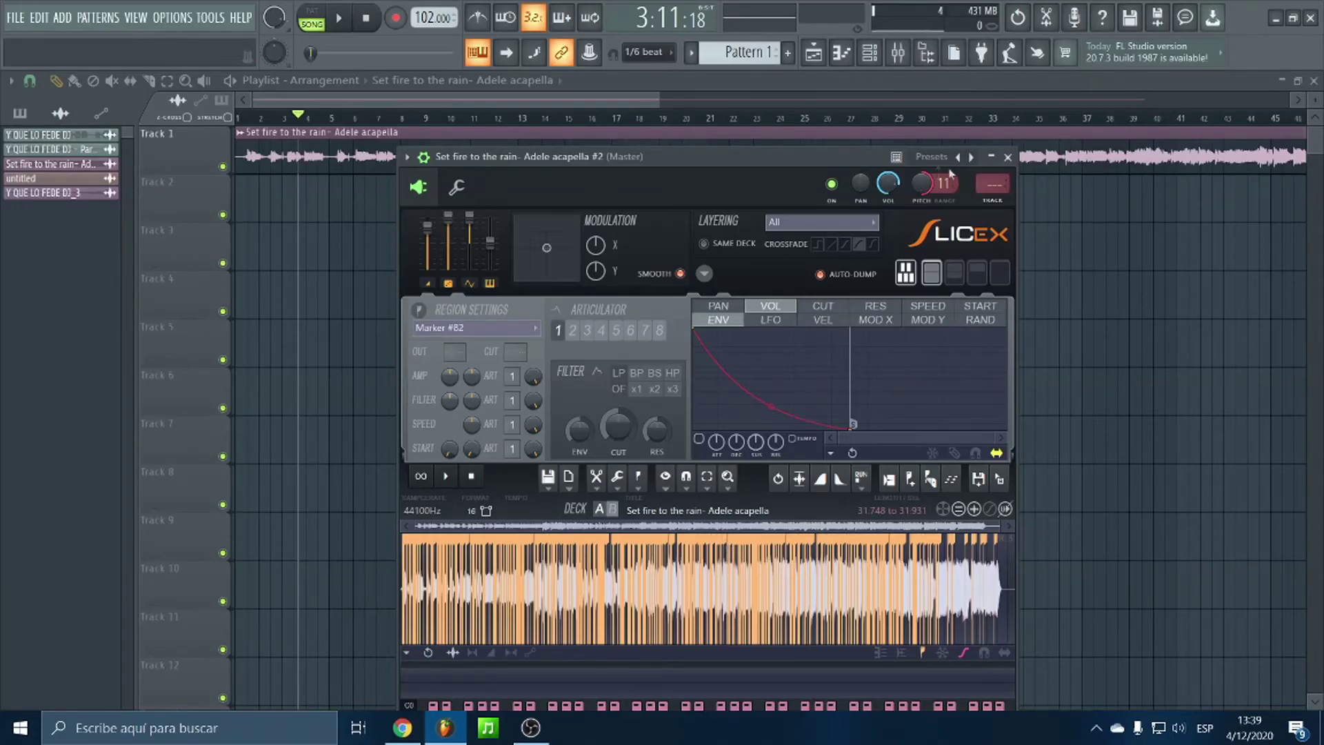
right_click(934, 184)
key(Escape)
mouse_move(941, 185)
mouse_down()
mouse_move(941, 207)
mouse_move(948, 194)
mouse_up()
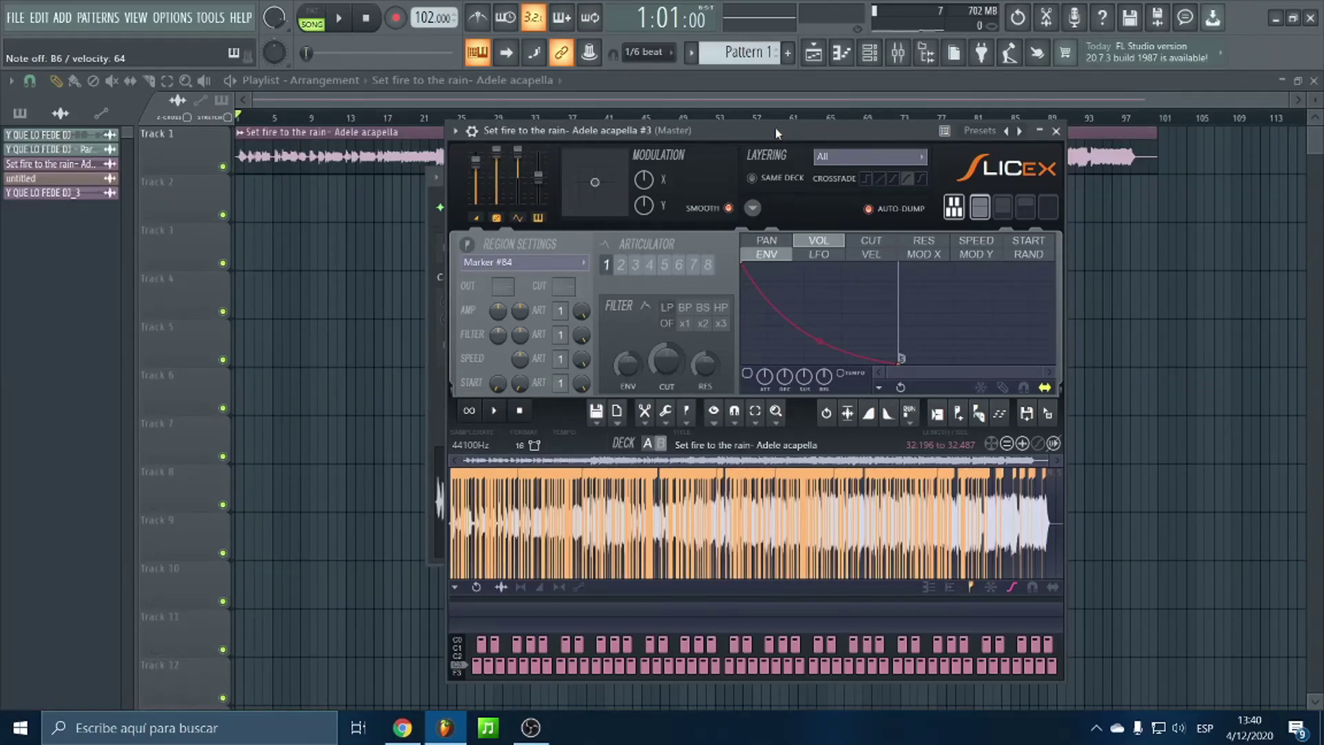
Close the Slicex window and switch to Chrome to show the YouTube channel's uploaded videos
drag(776, 127, 1083, 127)
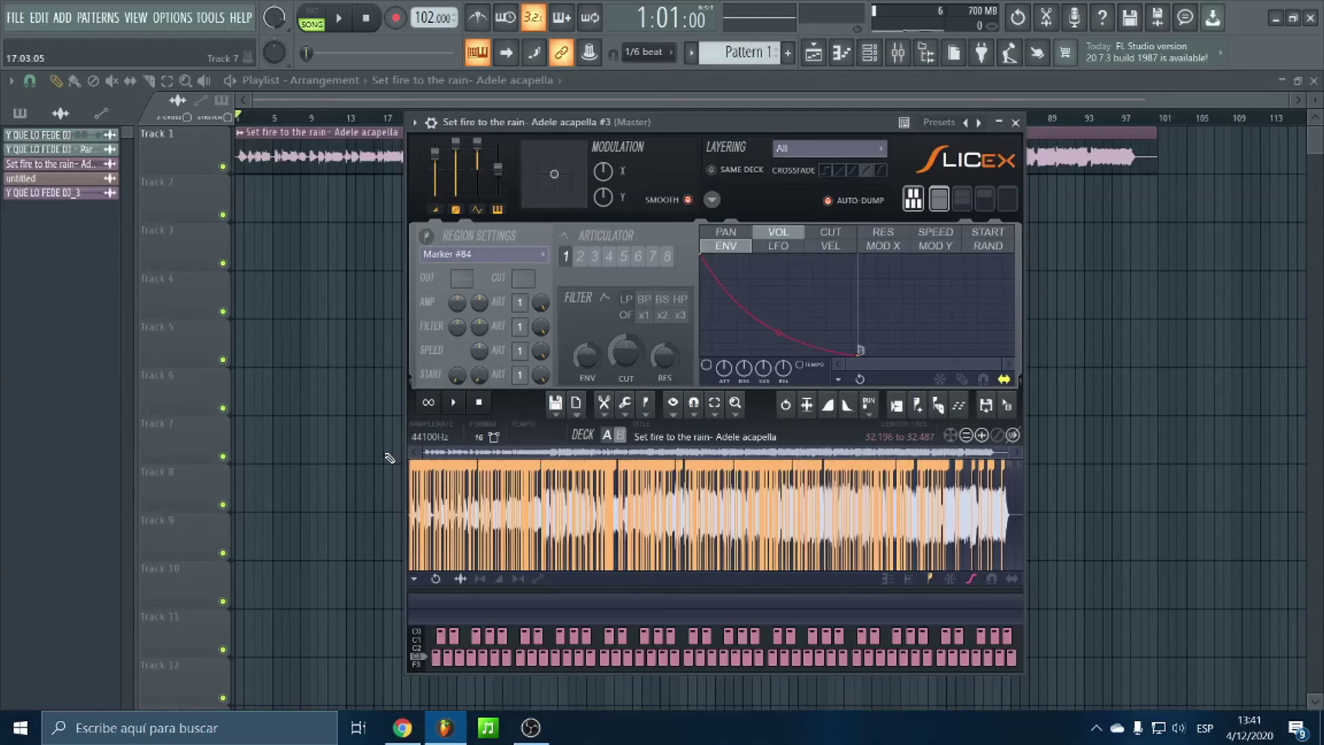
key(u)
key(Escape)
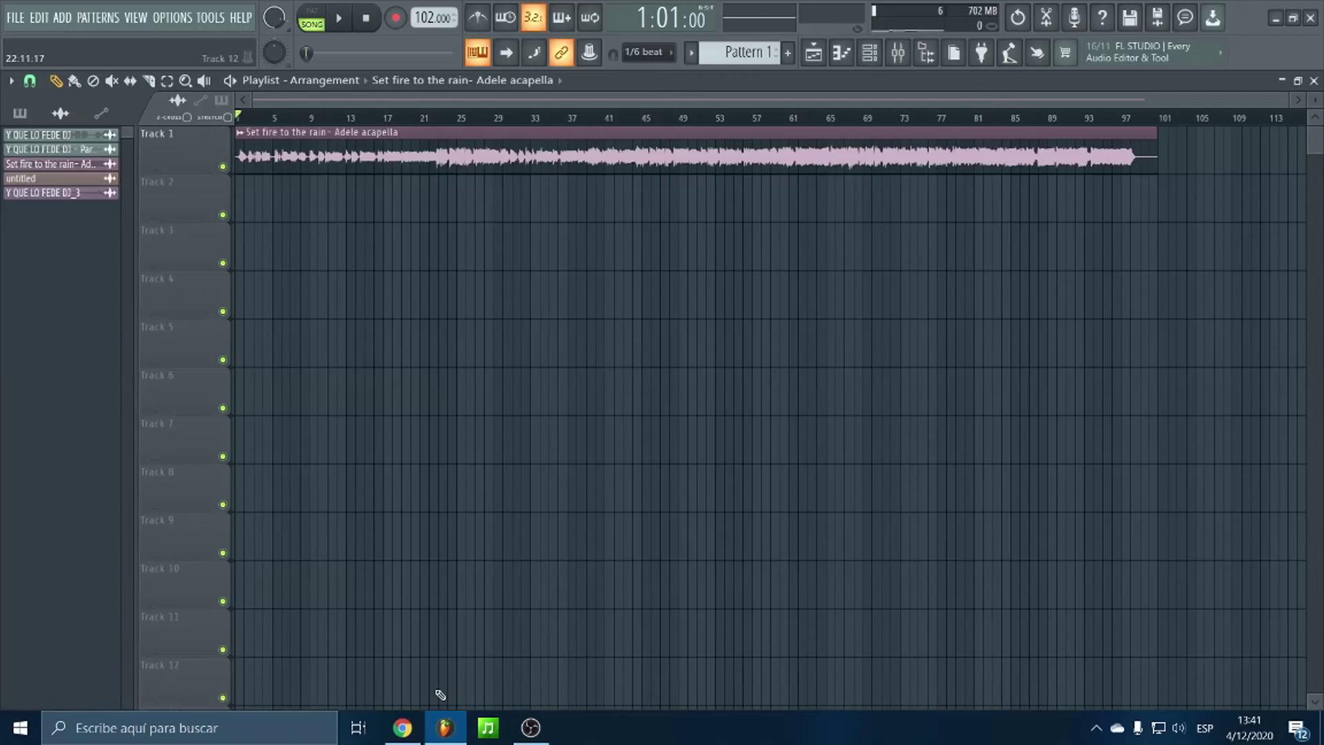
click(403, 728)
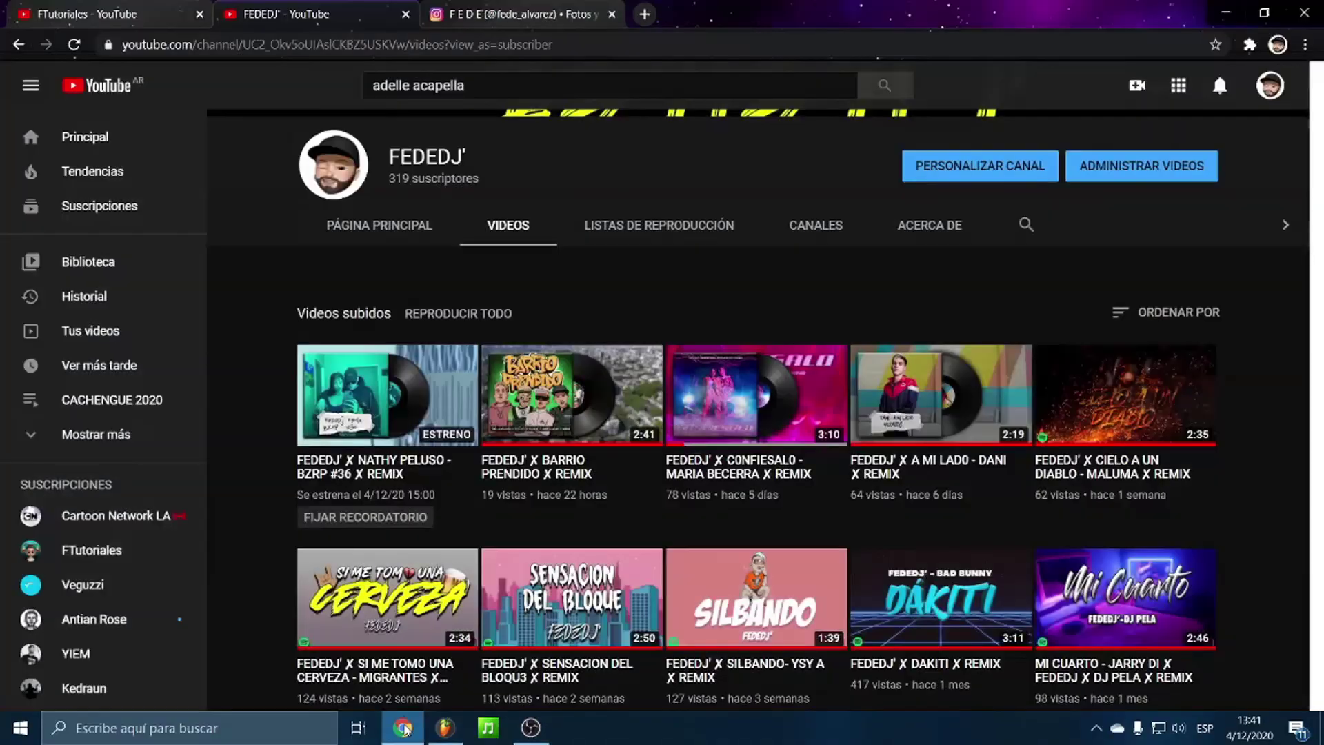